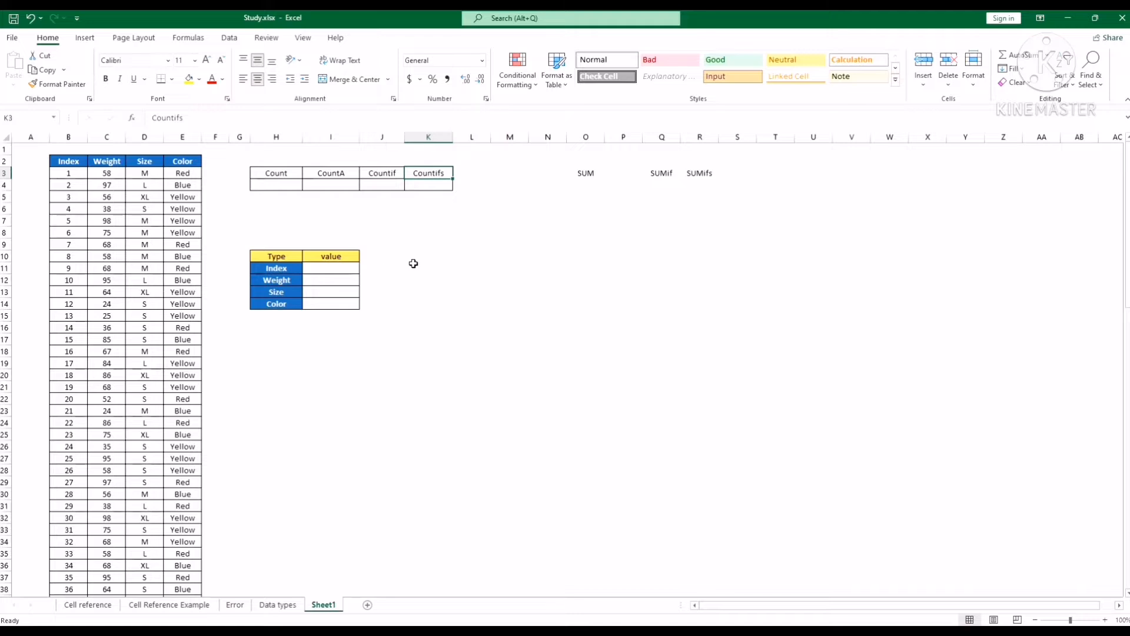
pyautogui.click(291, 172)
pyautogui.click(323, 174)
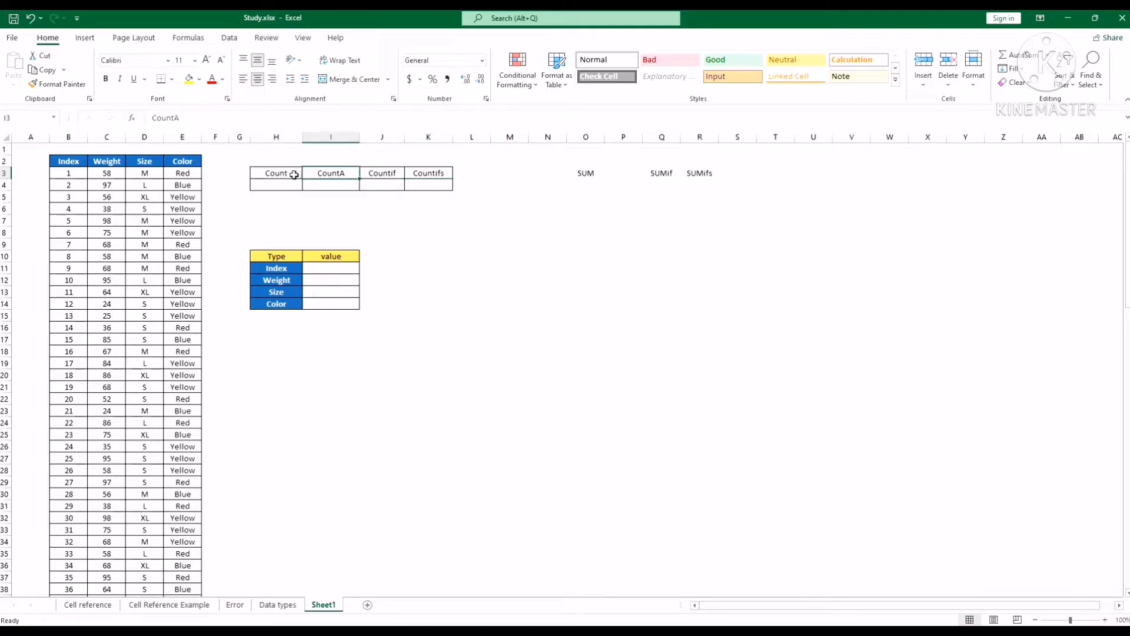
pyautogui.click(294, 175)
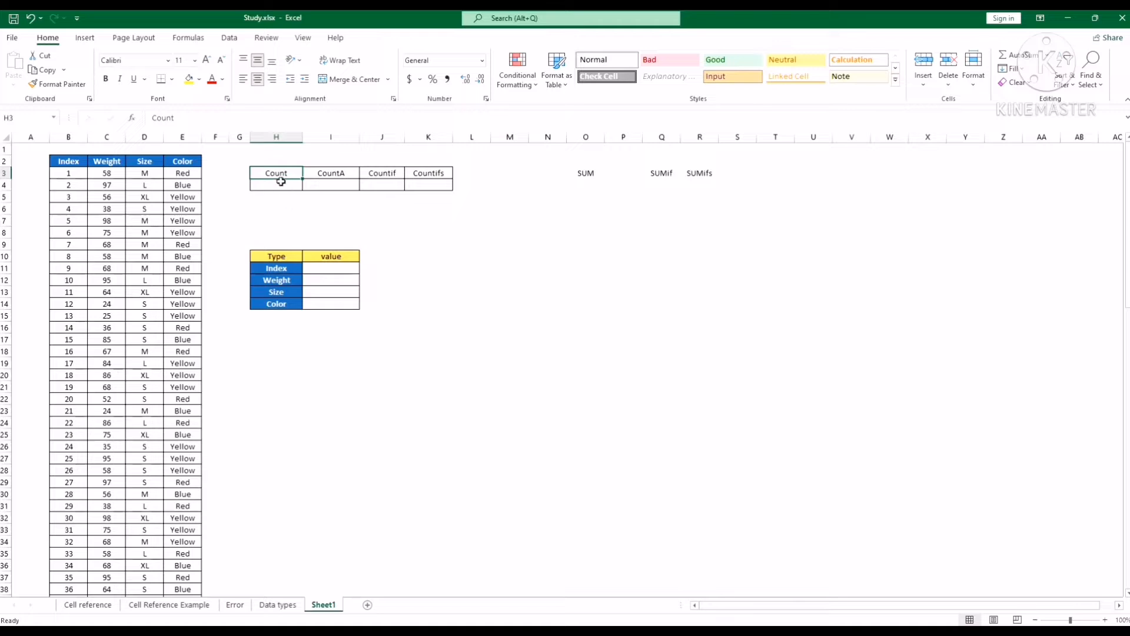
# Step: Count the Weight values in H4 with the formula =COUNT(C3:C102)
pyautogui.click(288, 187)
pyautogui.click(314, 116)
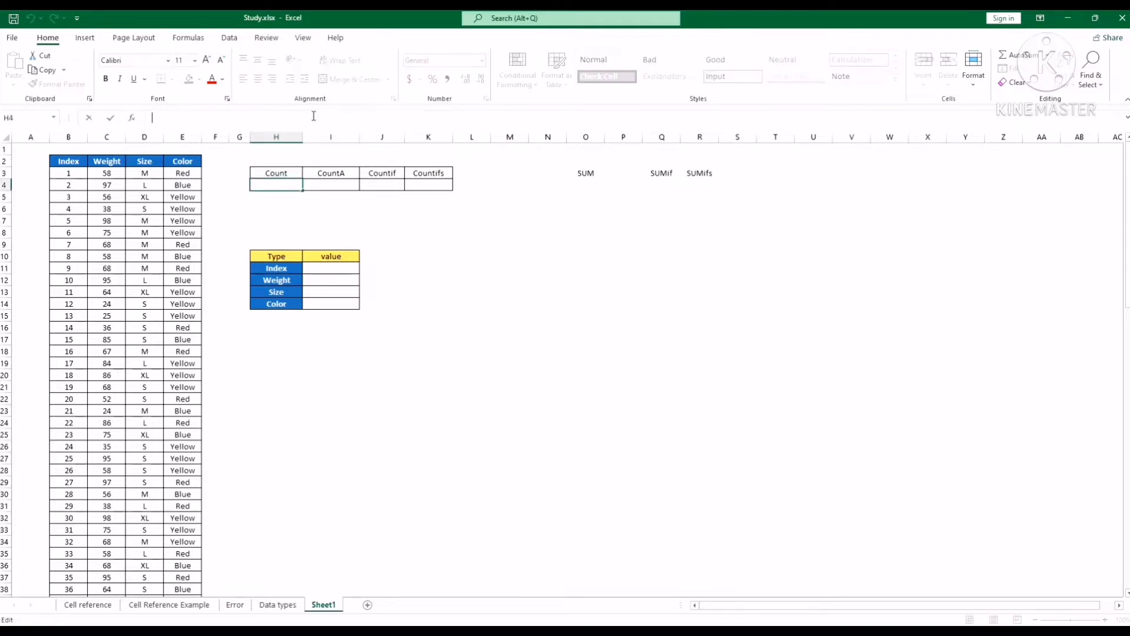
pyautogui.write('=coun')
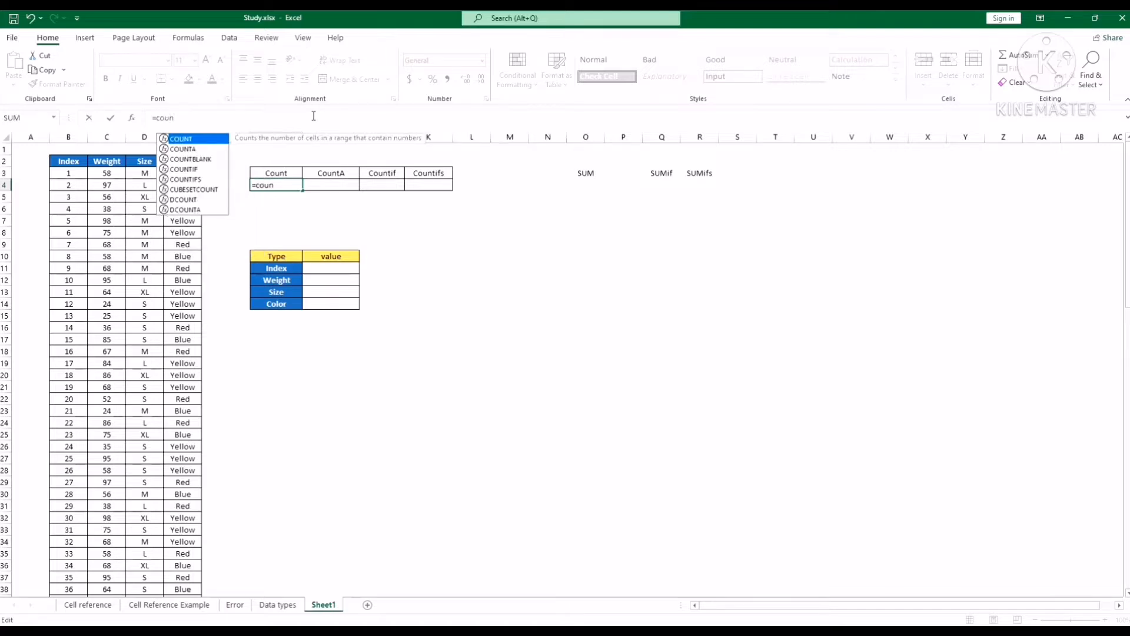
pyautogui.press('Tab')
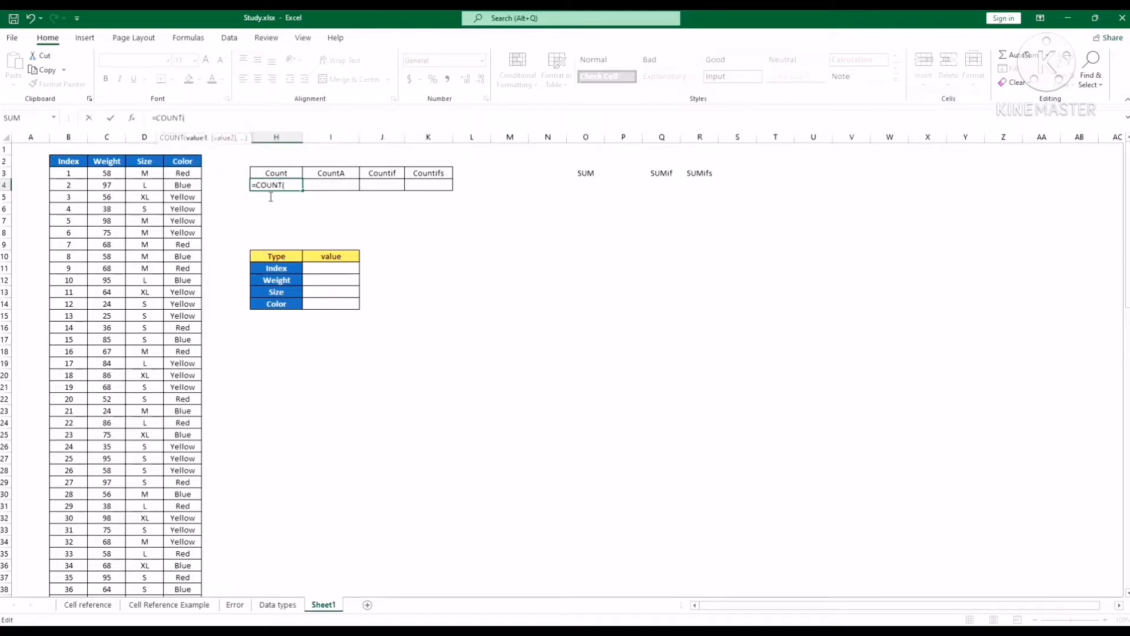
pyautogui.moveTo(119, 175); pyautogui.dragTo(122, 328)
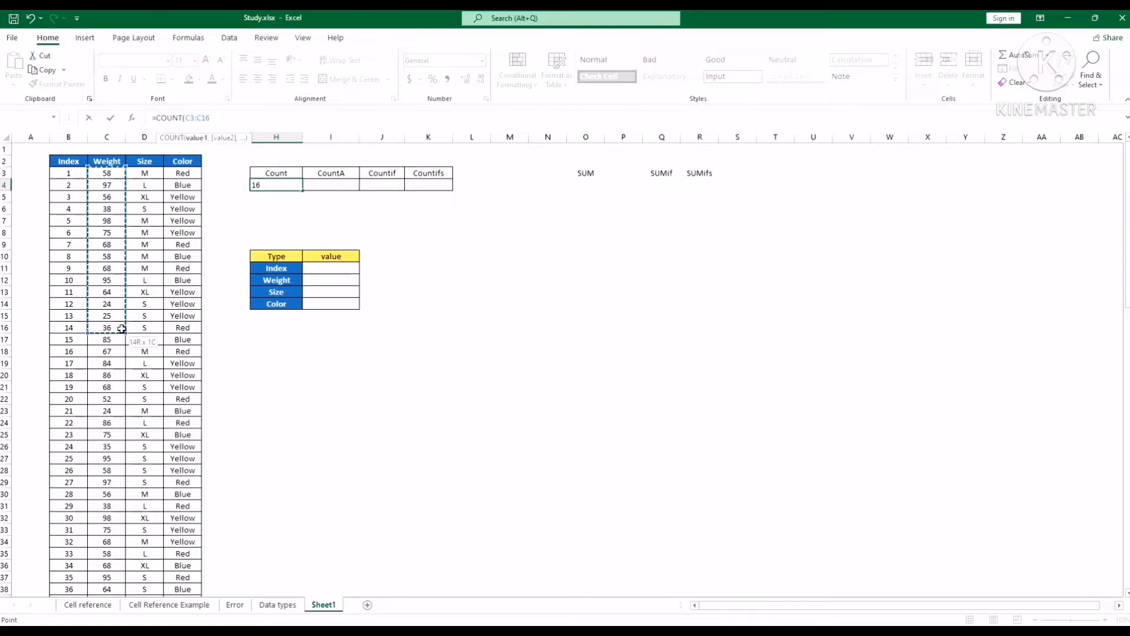
pyautogui.hotkey('ctrl', 'shift', 'Down')
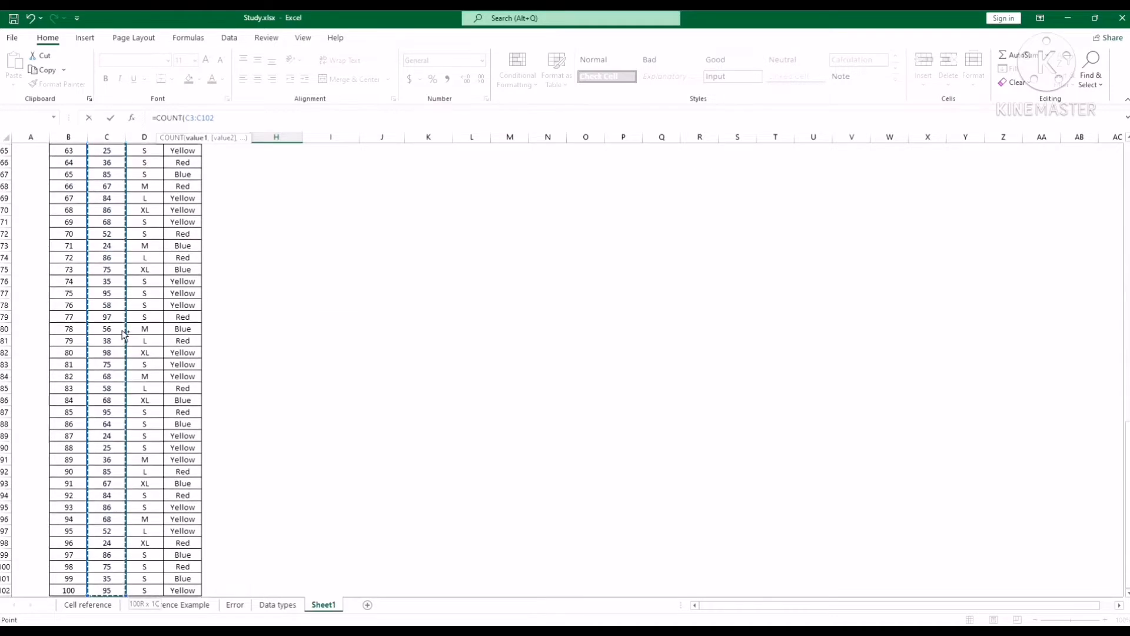
pyautogui.scroll(-3, 137, 436)
pyautogui.scroll(18, 138, 435)
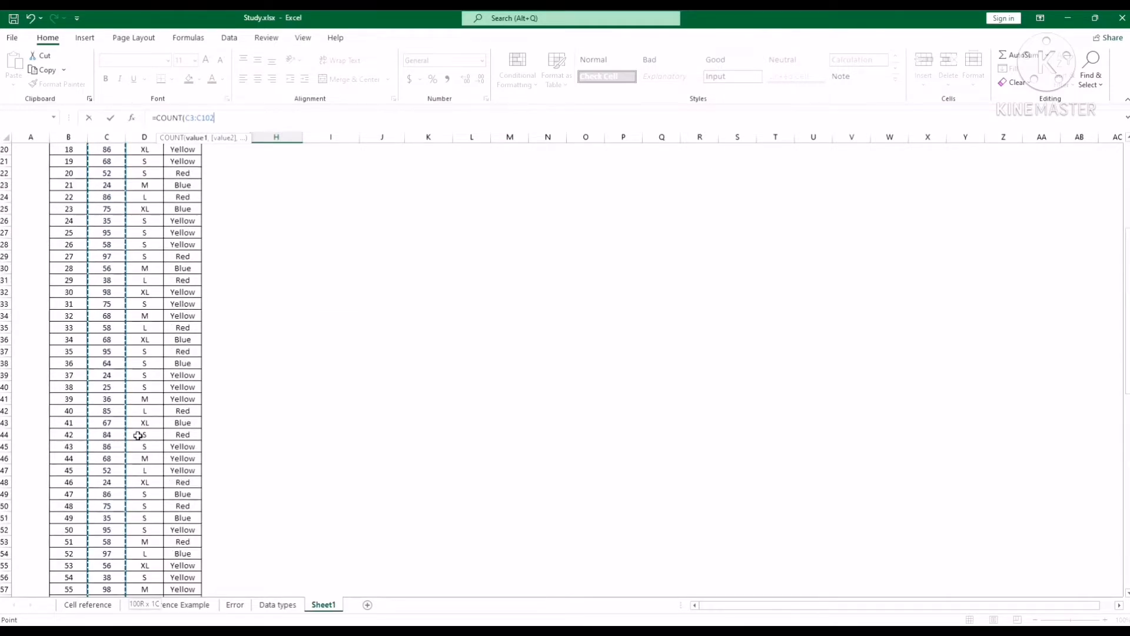
pyautogui.scroll(6, 138, 435)
pyautogui.write(')')
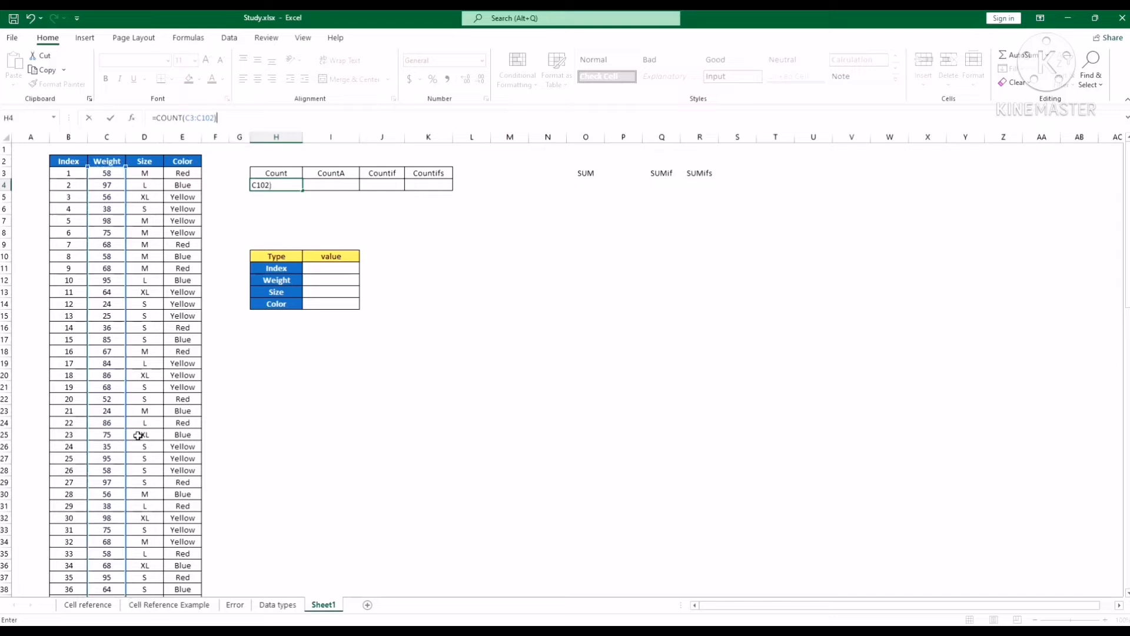
pyautogui.press('Return')
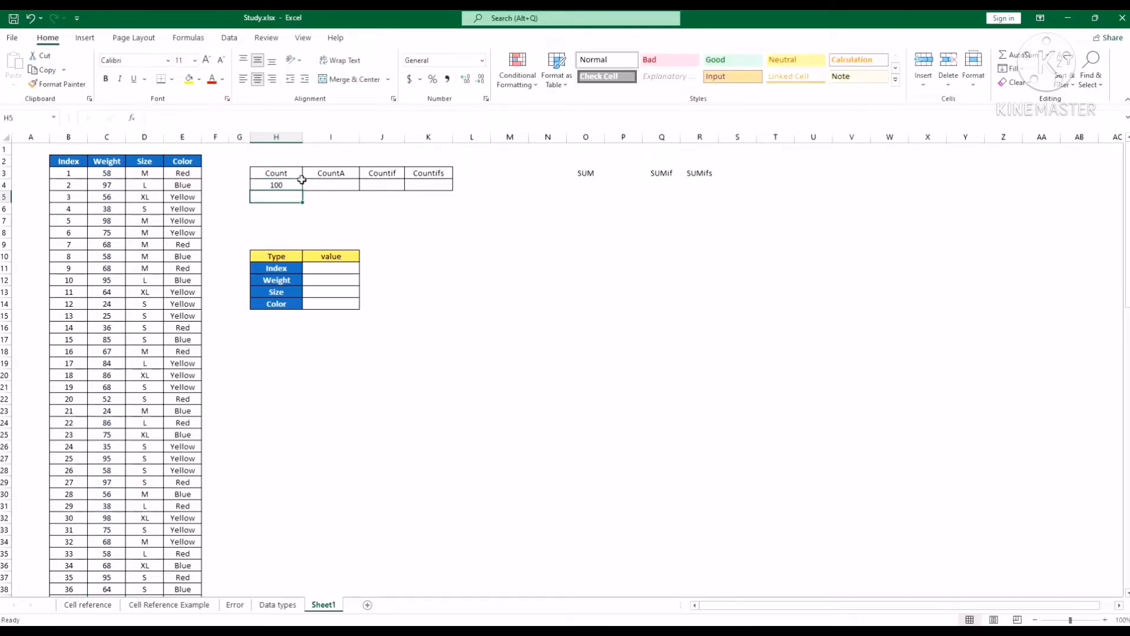
pyautogui.click(284, 186)
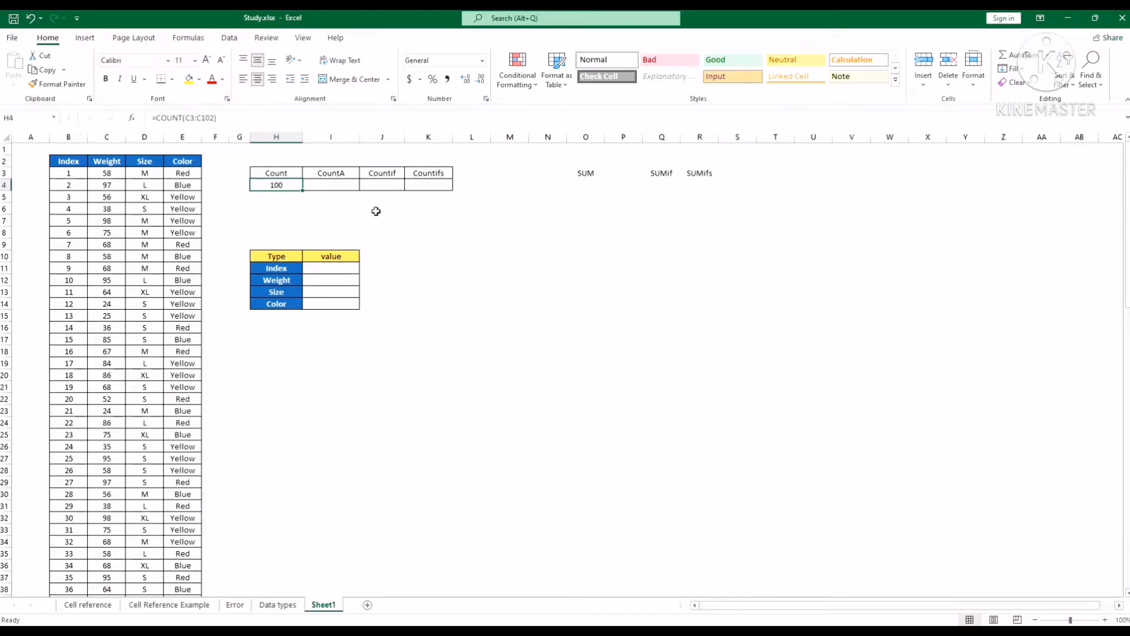
# Step: Begin a COUNTIF formula in J4 with the Weight range C3:C102 and the criterion "M"
pyautogui.click(346, 186)
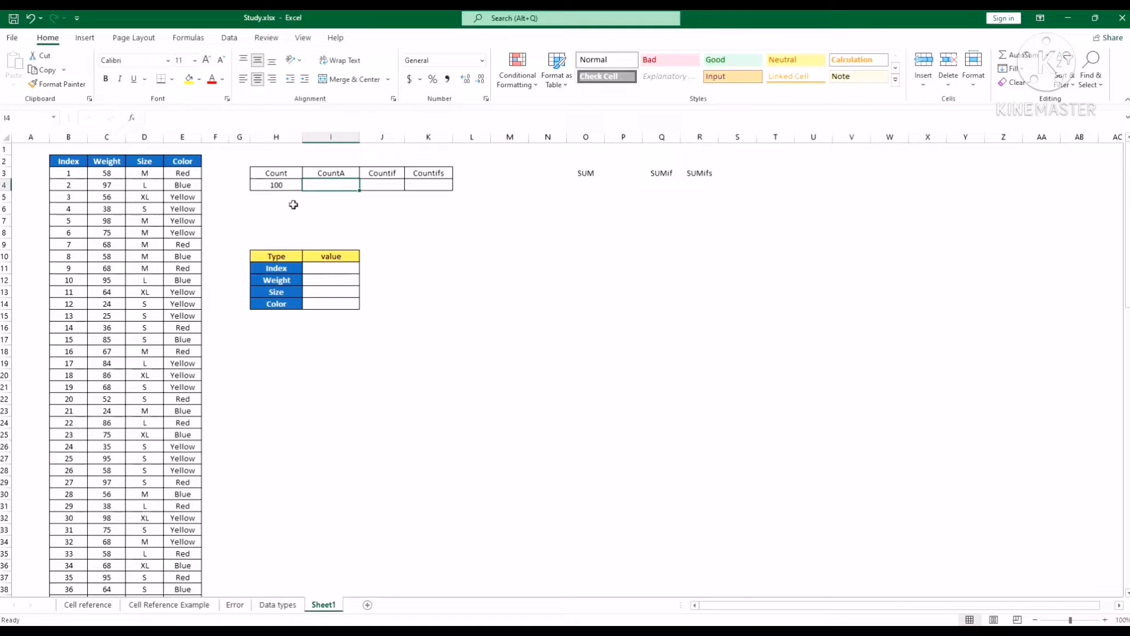
pyautogui.click(394, 184)
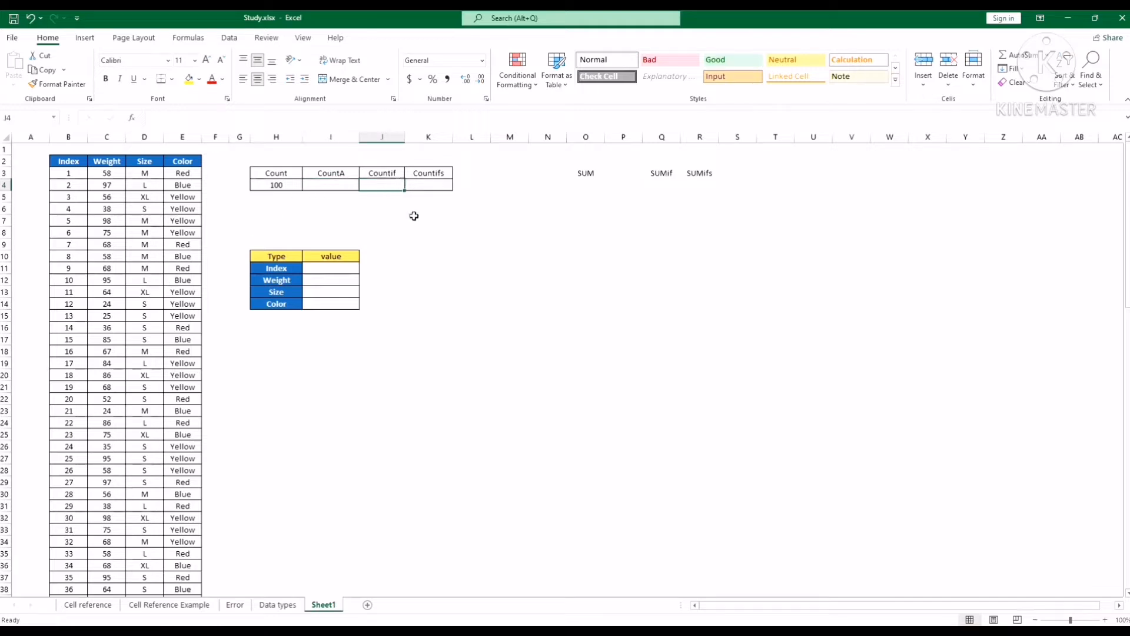
pyautogui.click(399, 119)
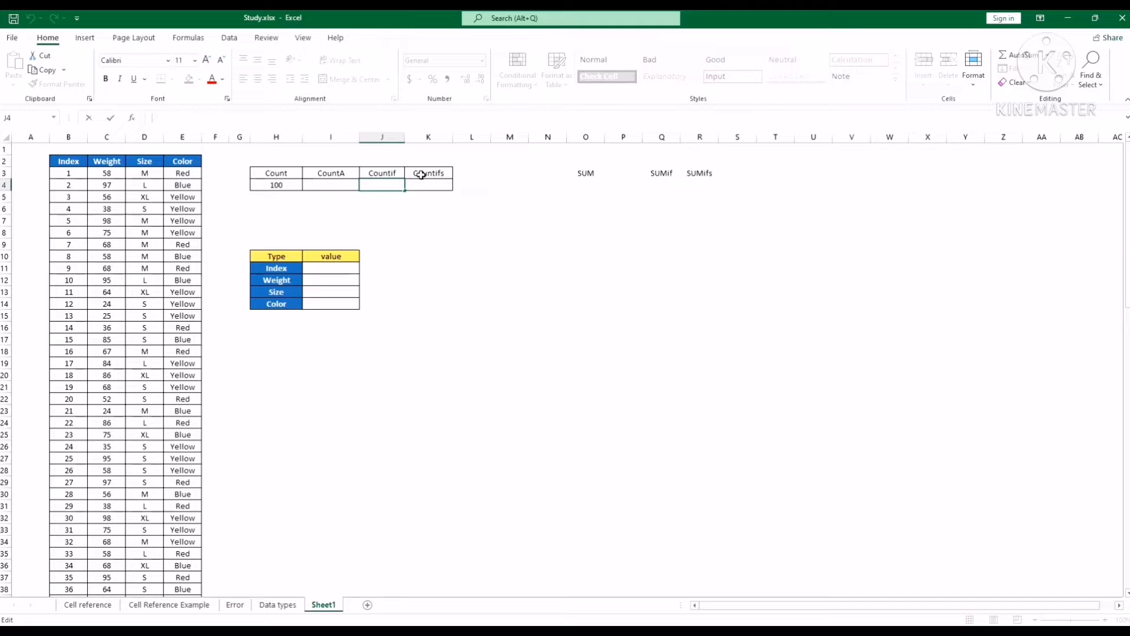
pyautogui.write('=co')
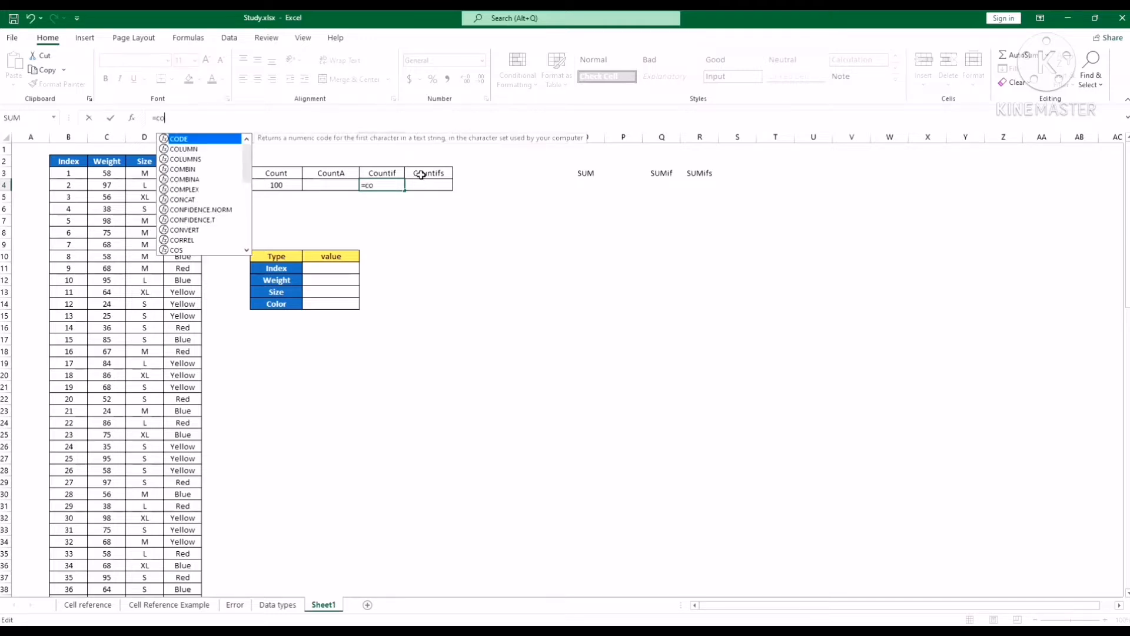
pyautogui.write('unt')
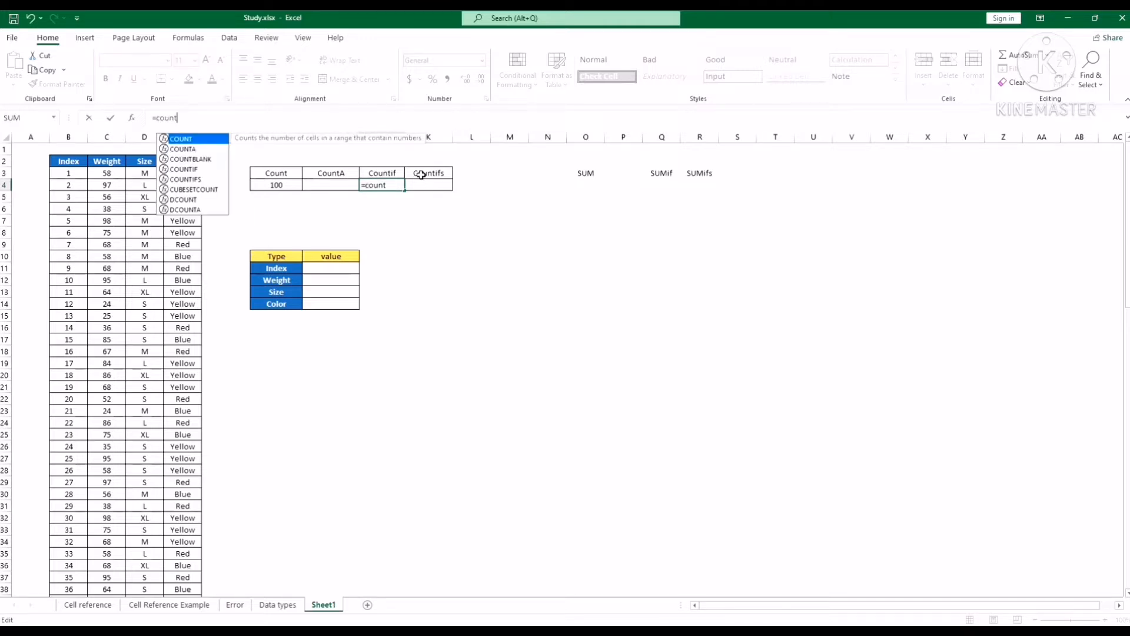
pyautogui.write('i')
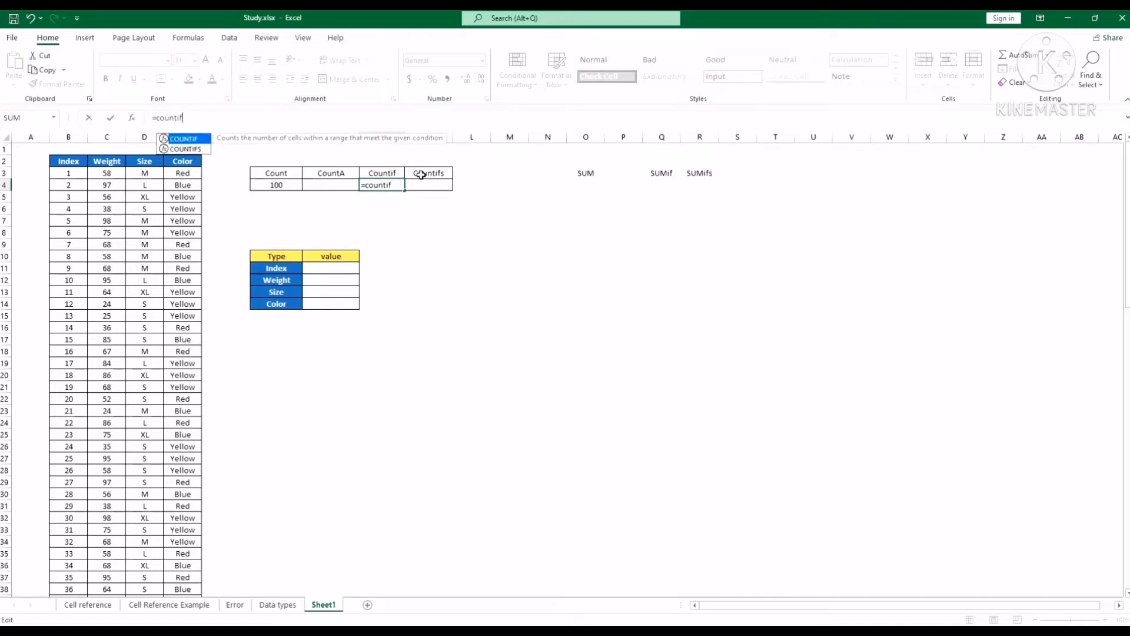
pyautogui.write('f')
pyautogui.press('Tab')
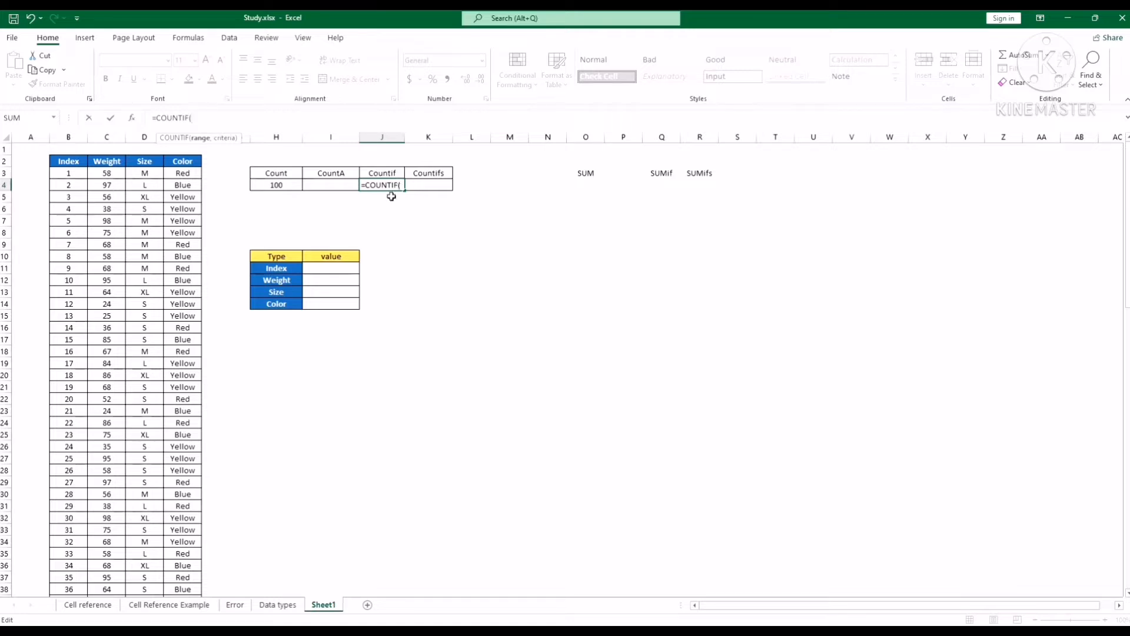
pyautogui.click(112, 174)
pyautogui.hotkey('ctrl', 'shift', 'Down')
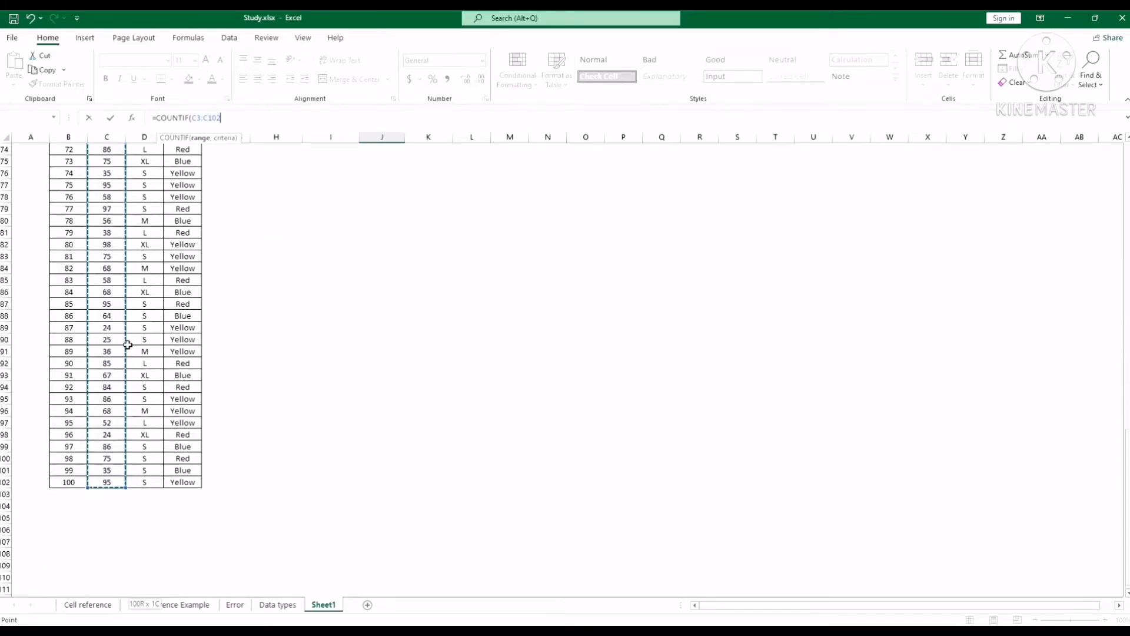
pyautogui.scroll(5, 127, 344)
pyautogui.scroll(19, 127, 344)
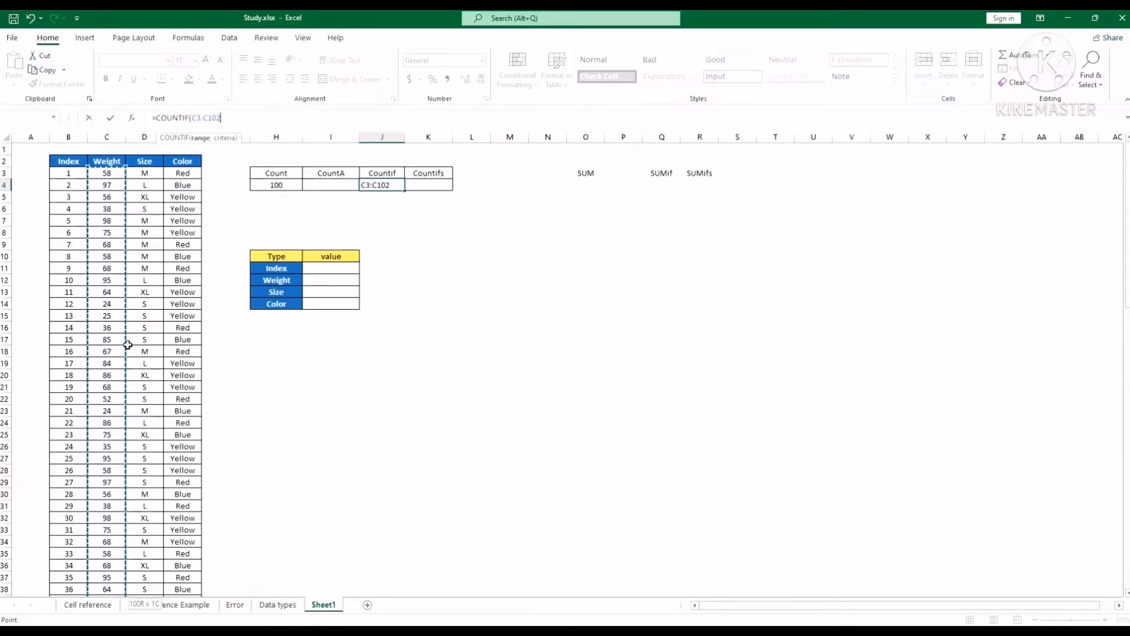
pyautogui.write(',"M')
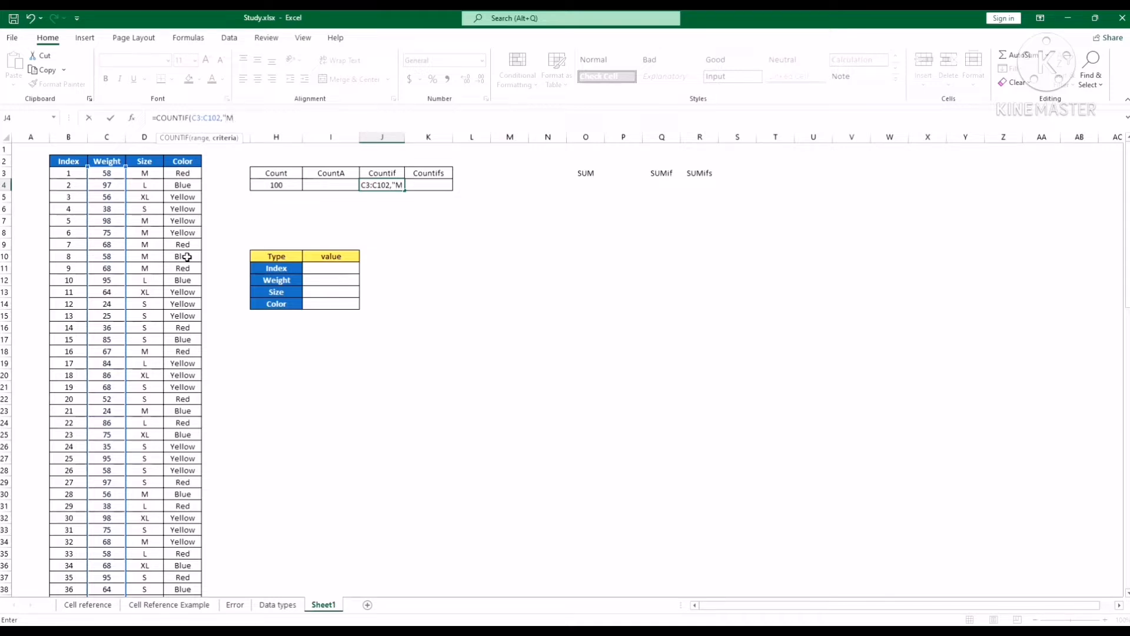
pyautogui.write('"')
# Step: Replace the COUNTIF range with the Size column D3:D102 and complete the formula in J4 as =COUNTIF(D3:D102,"M")
pyautogui.click(218, 117)
pyautogui.press('BackSpace')
pyautogui.press('BackSpace')
pyautogui.press('BackSpace')
pyautogui.press('BackSpace')
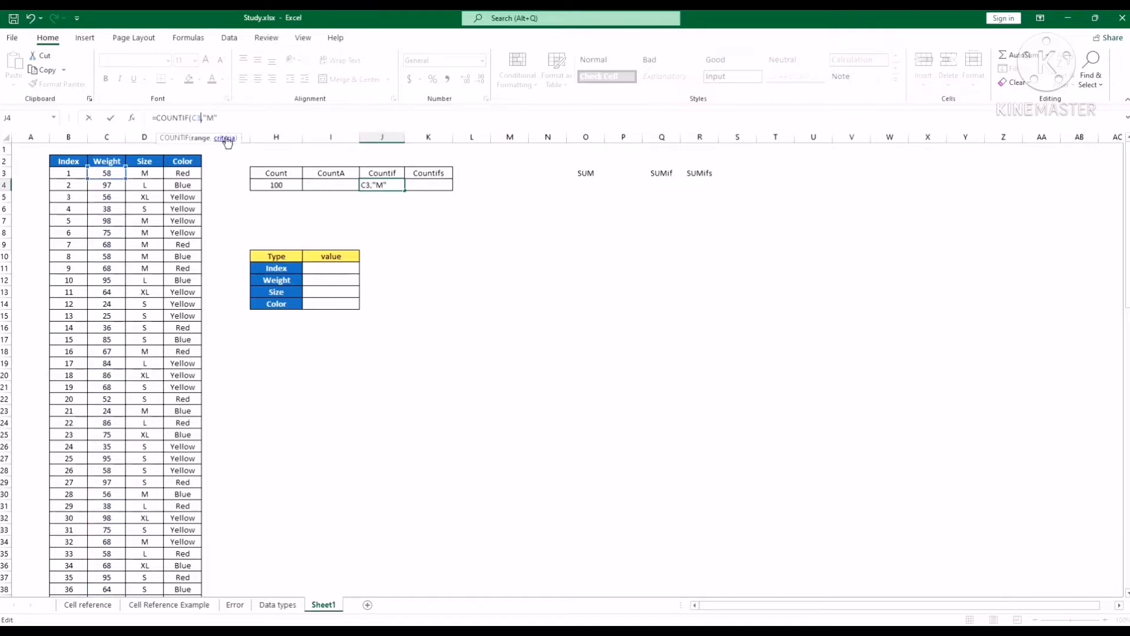
pyautogui.press('BackSpace')
pyautogui.press('BackSpace')
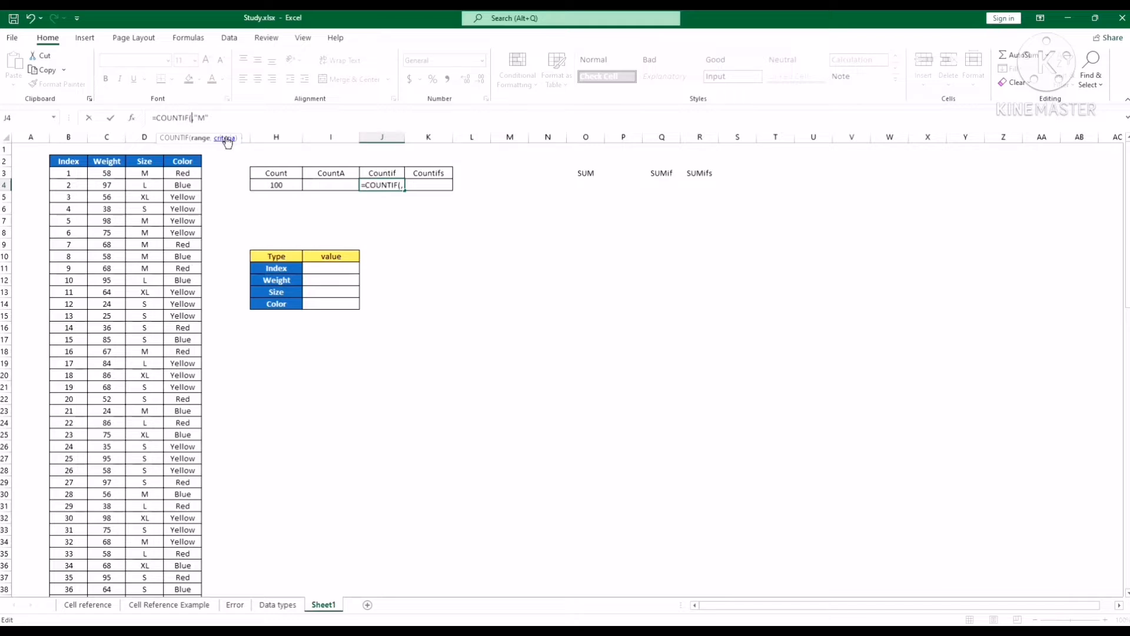
pyautogui.click(150, 176)
pyautogui.hotkey('ctrl', 'shift', 'Down')
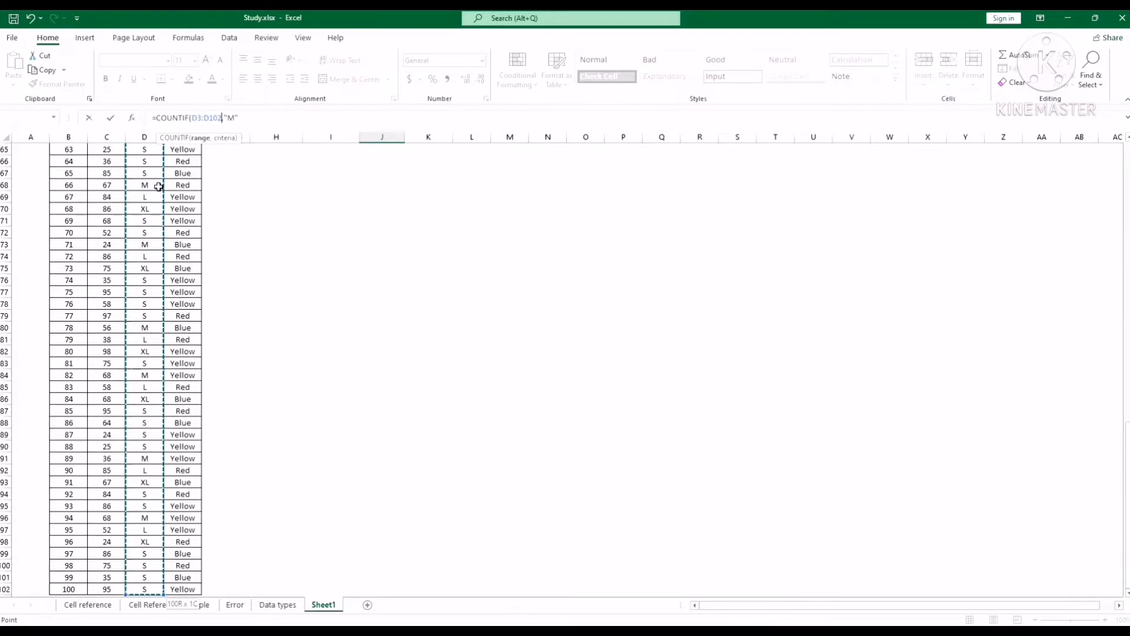
pyautogui.scroll(15, 166, 294)
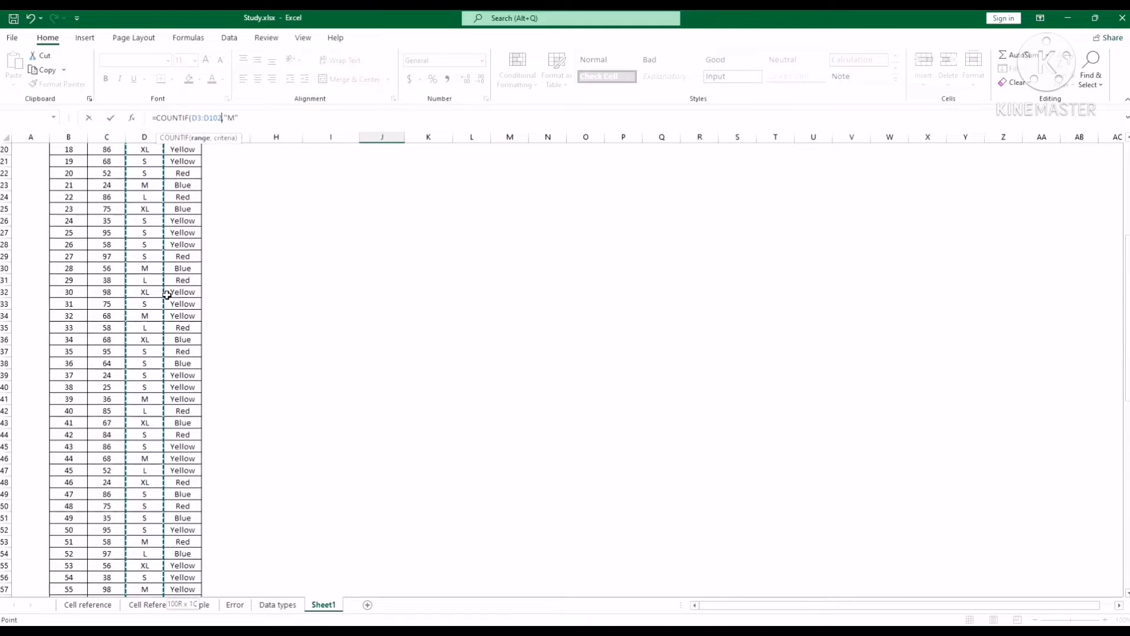
pyautogui.scroll(6, 166, 295)
pyautogui.write(',')
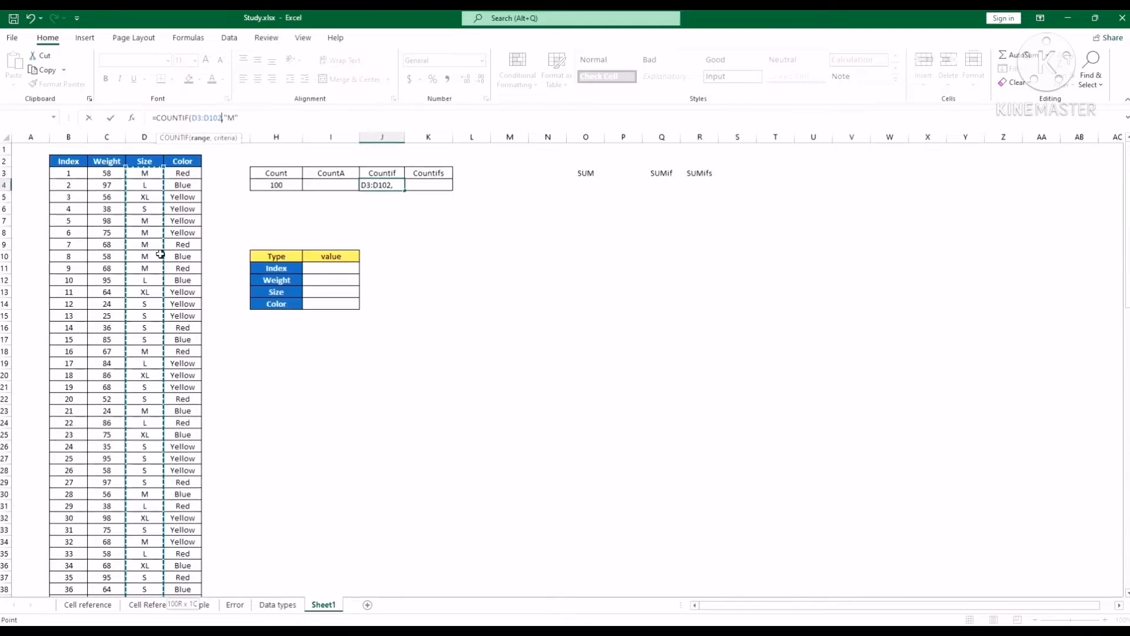
pyautogui.write('"M"')
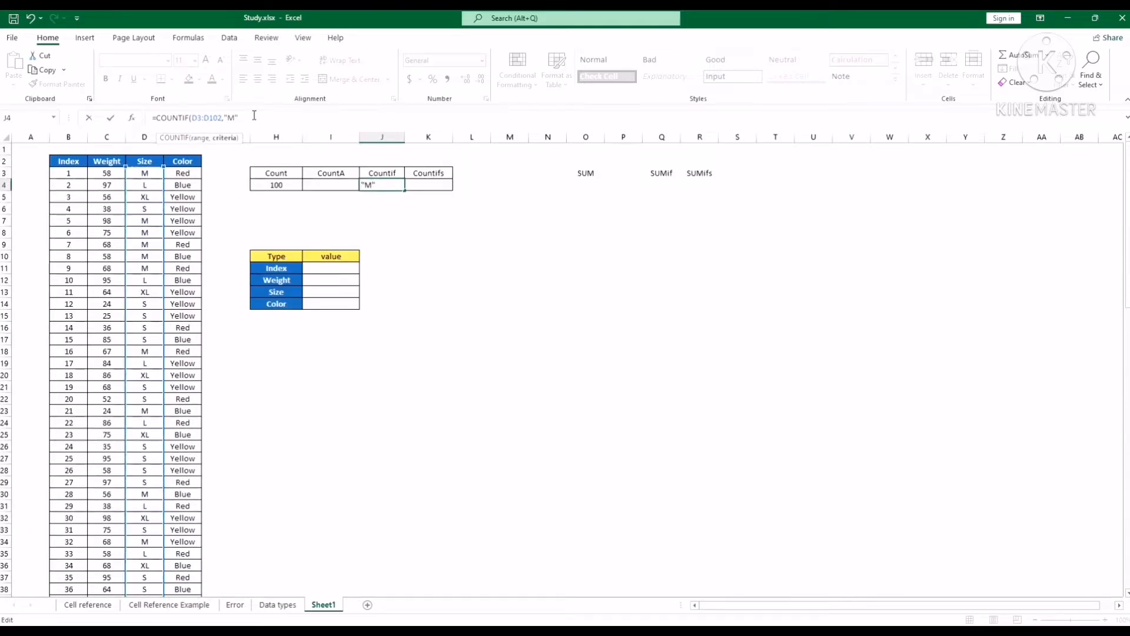
pyautogui.write(')')
pyautogui.press('Return')
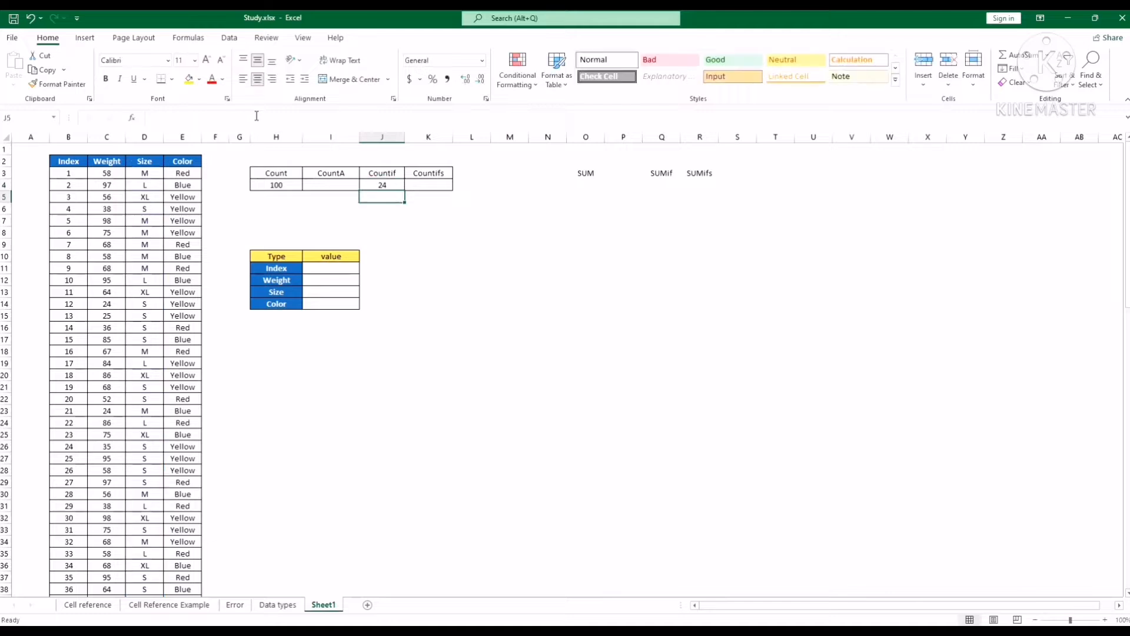
pyautogui.click(394, 182)
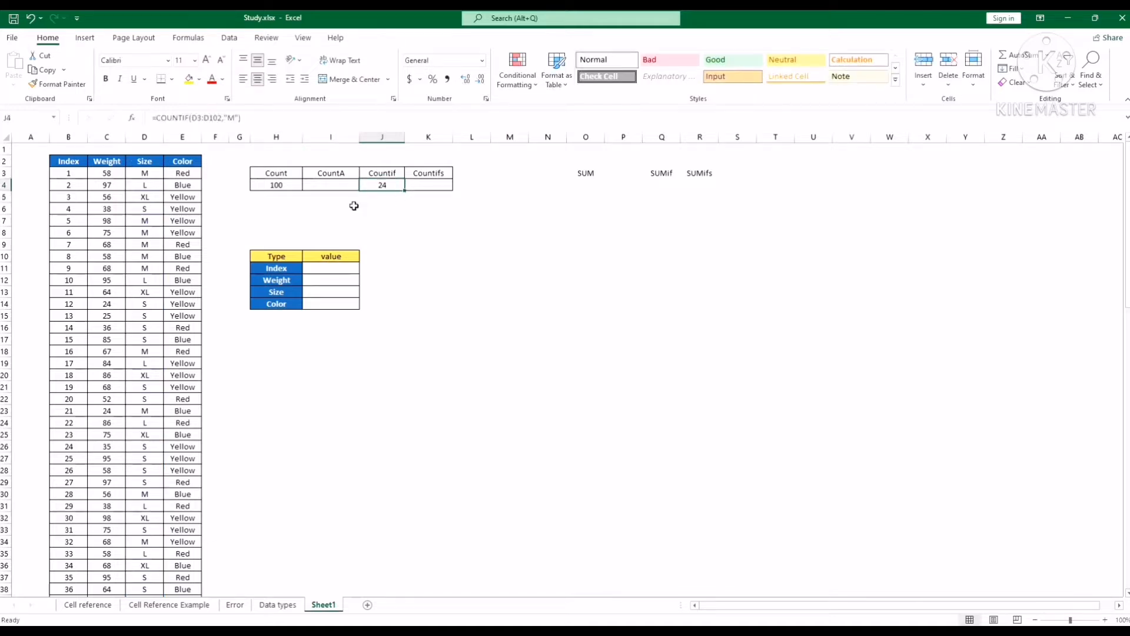
# Step: Turn on header filters for the Index, Weight, Size and Color data table
pyautogui.click(67, 162)
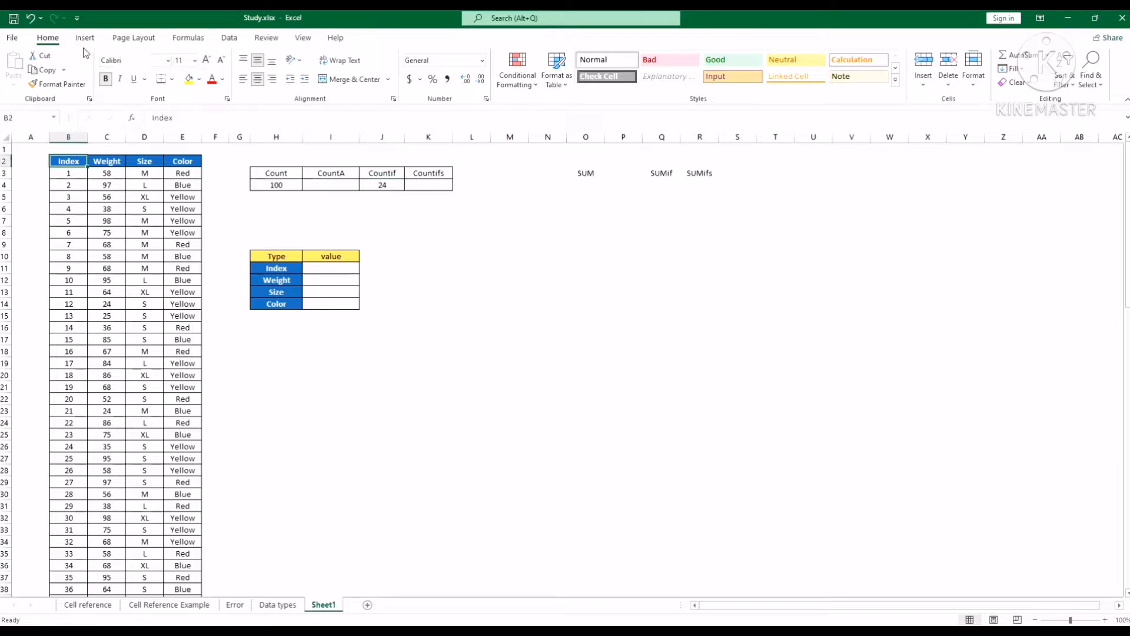
pyautogui.scroll(-1, 136, 41)
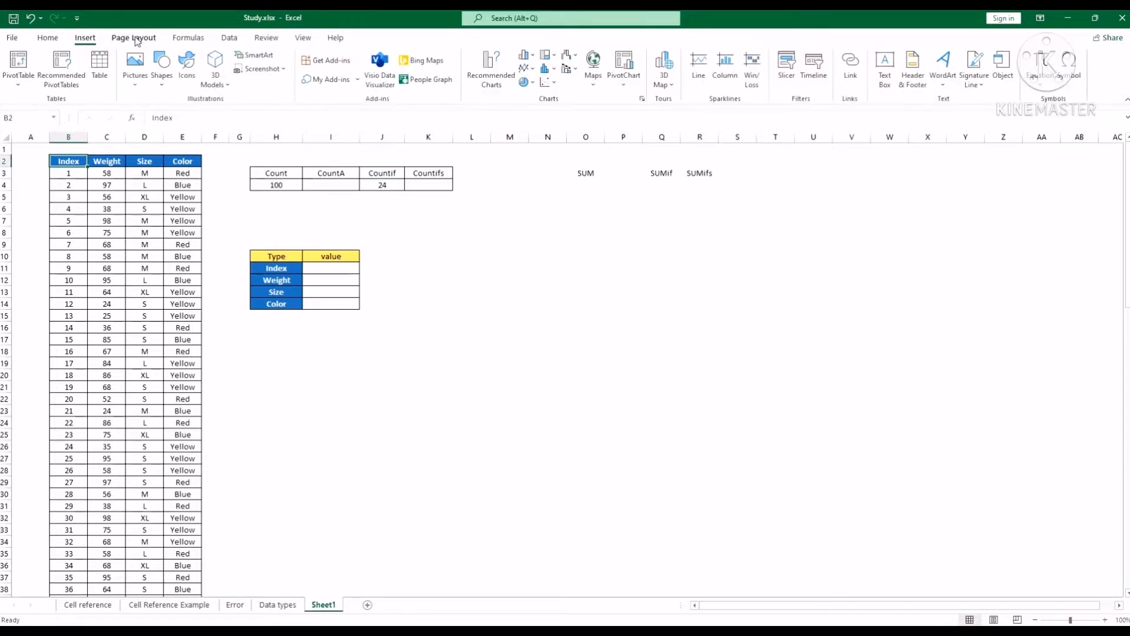
pyautogui.click(152, 39)
pyautogui.click(188, 38)
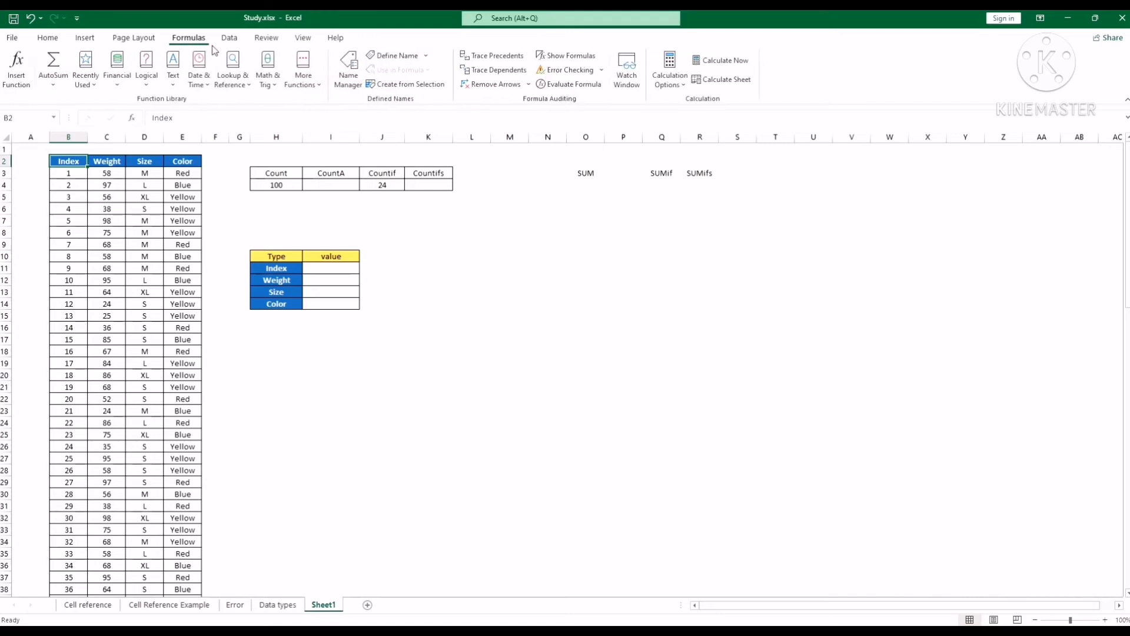
pyautogui.click(230, 40)
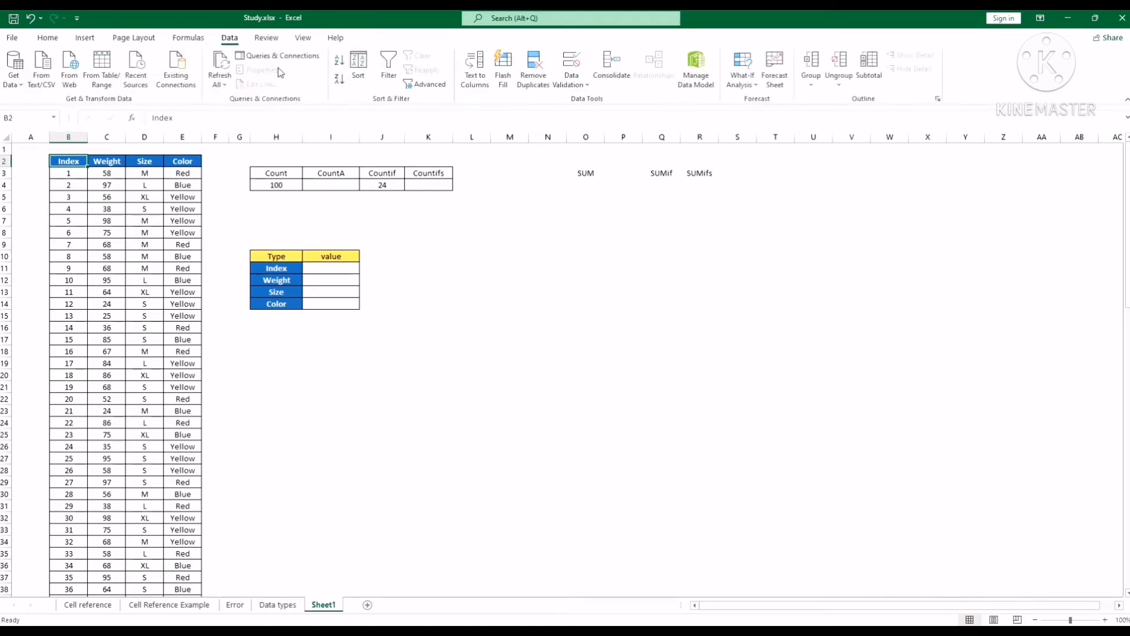
pyautogui.click(272, 41)
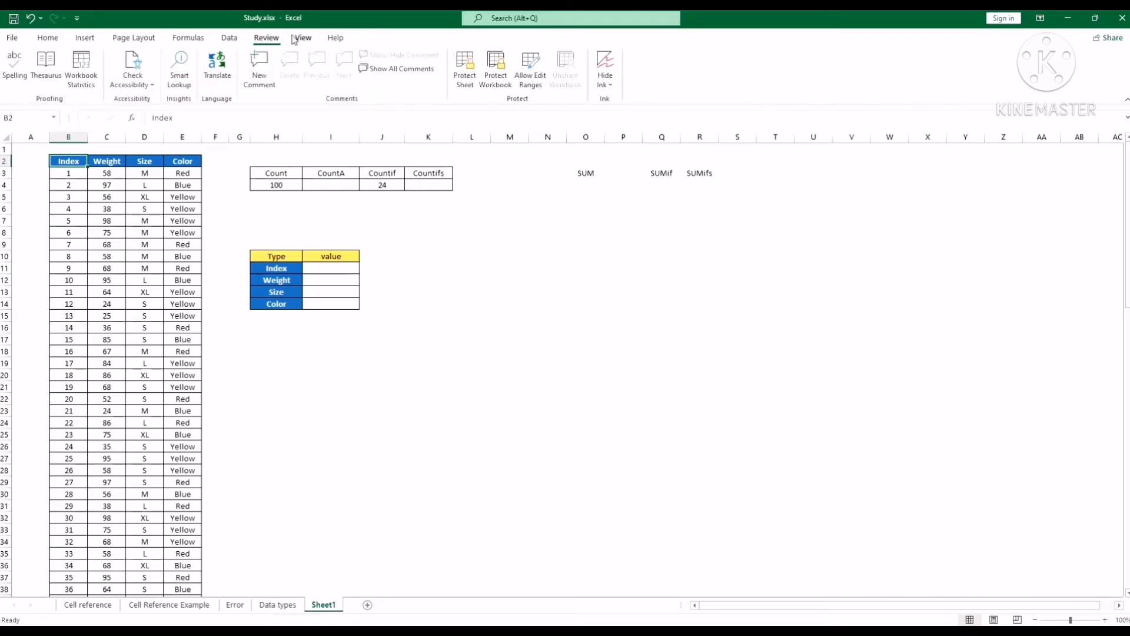
pyautogui.click(188, 39)
pyautogui.click(229, 40)
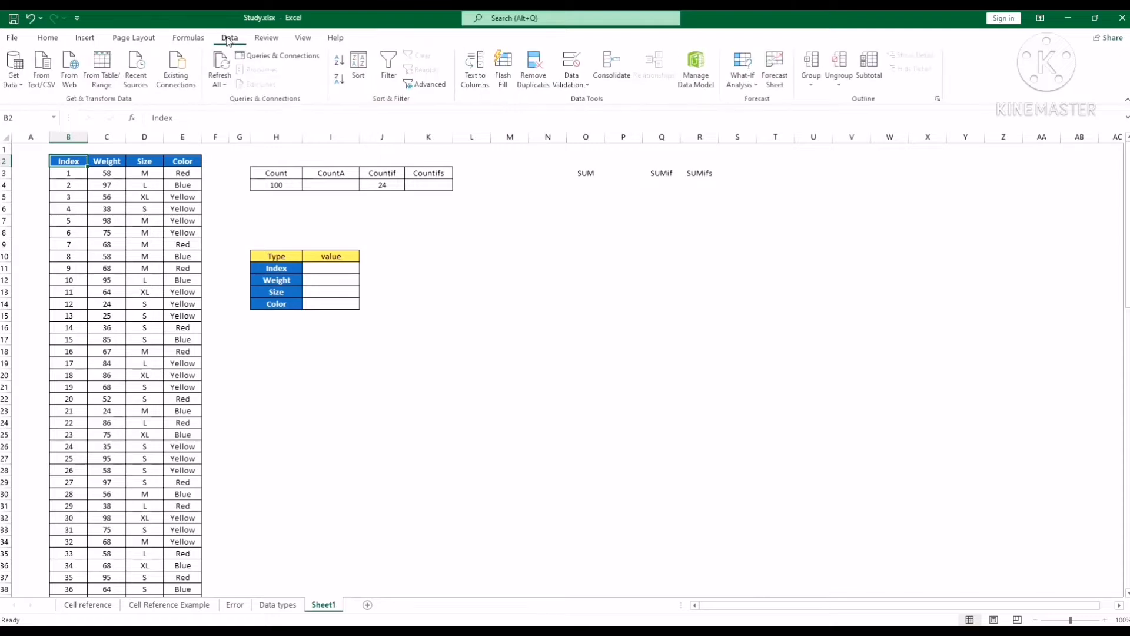
pyautogui.click(389, 67)
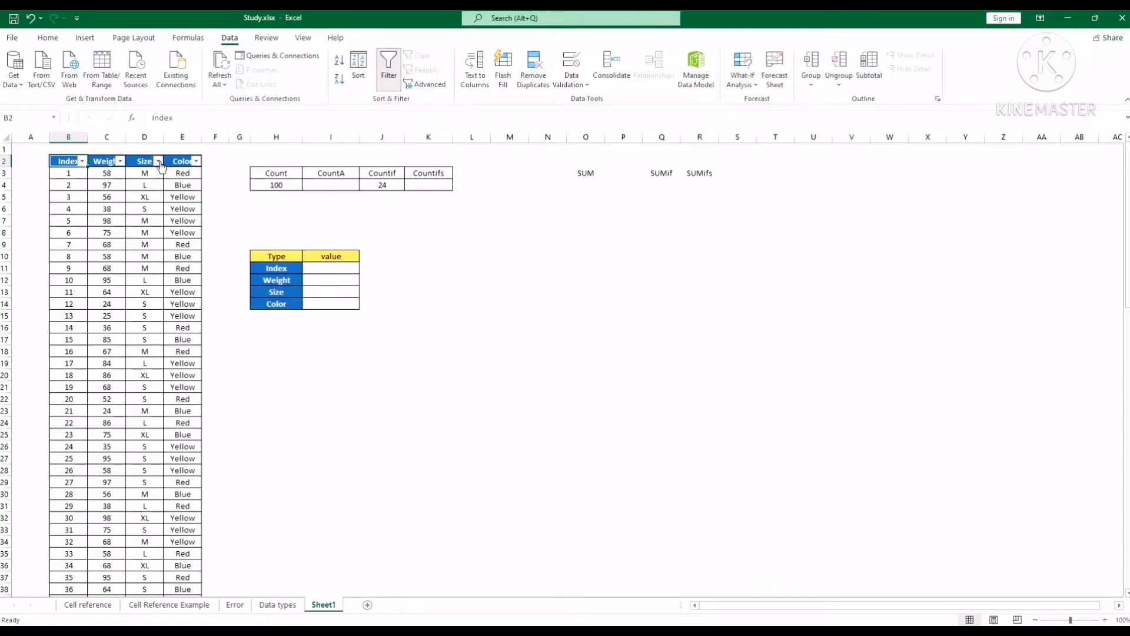
# Step: Filter the Size column to show only the M rows, excluding L, S and XL
pyautogui.click(159, 162)
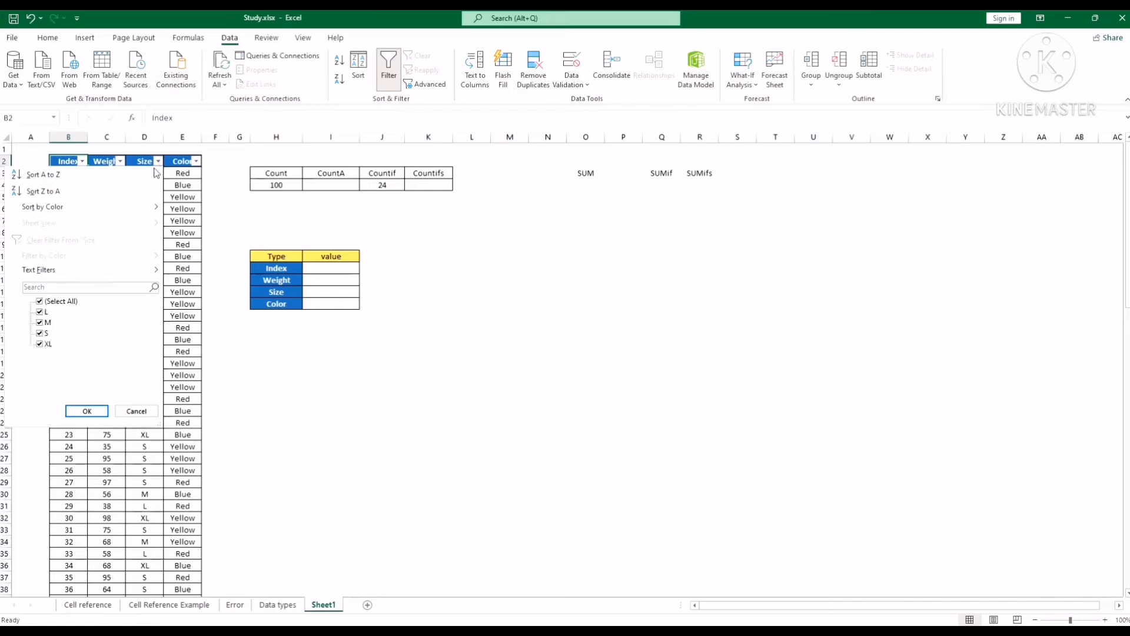
pyautogui.click(40, 312)
pyautogui.click(40, 333)
pyautogui.click(40, 344)
pyautogui.click(87, 411)
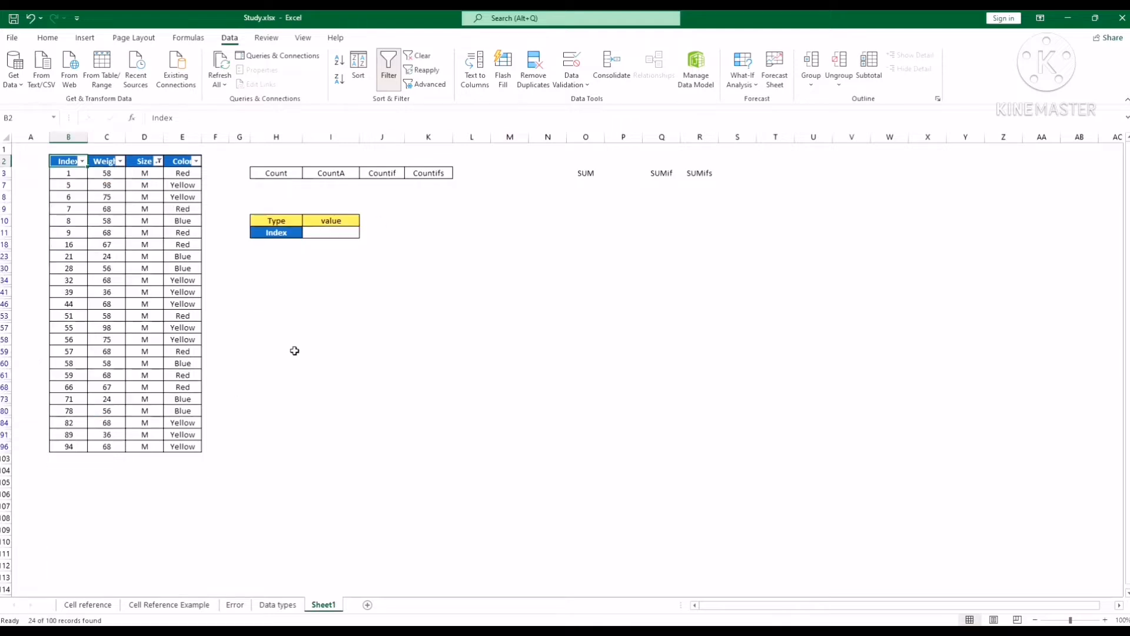
# Step: Select the filtered Size values to check their count, and remove the filter to compare with the COUNTIF result in J4
pyautogui.moveTo(136, 172); pyautogui.dragTo(139, 446)
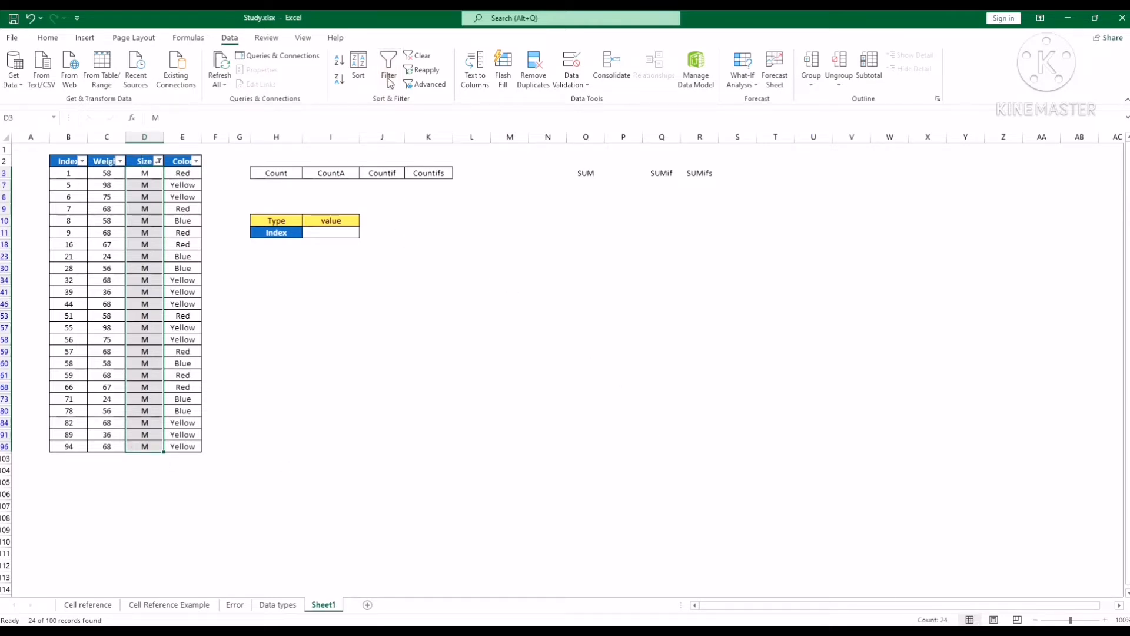
pyautogui.click(387, 79)
pyautogui.click(507, 373)
pyautogui.click(394, 188)
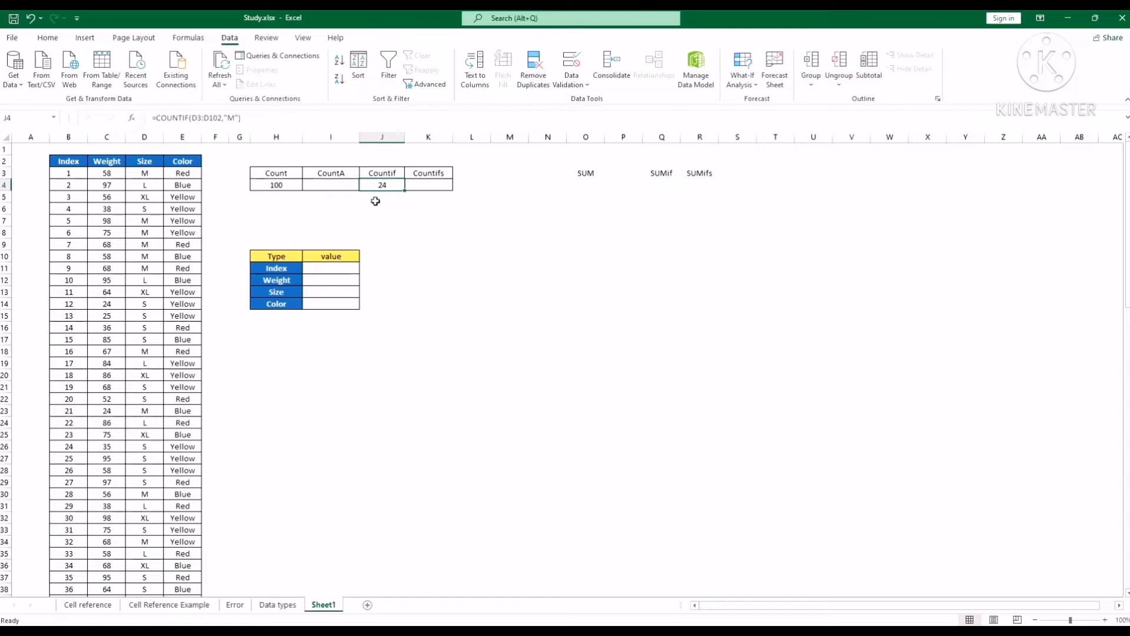
pyautogui.click(458, 280)
# Step: Begin a COUNTIFS formula in K4 under the Countifs heading
pyautogui.click(434, 184)
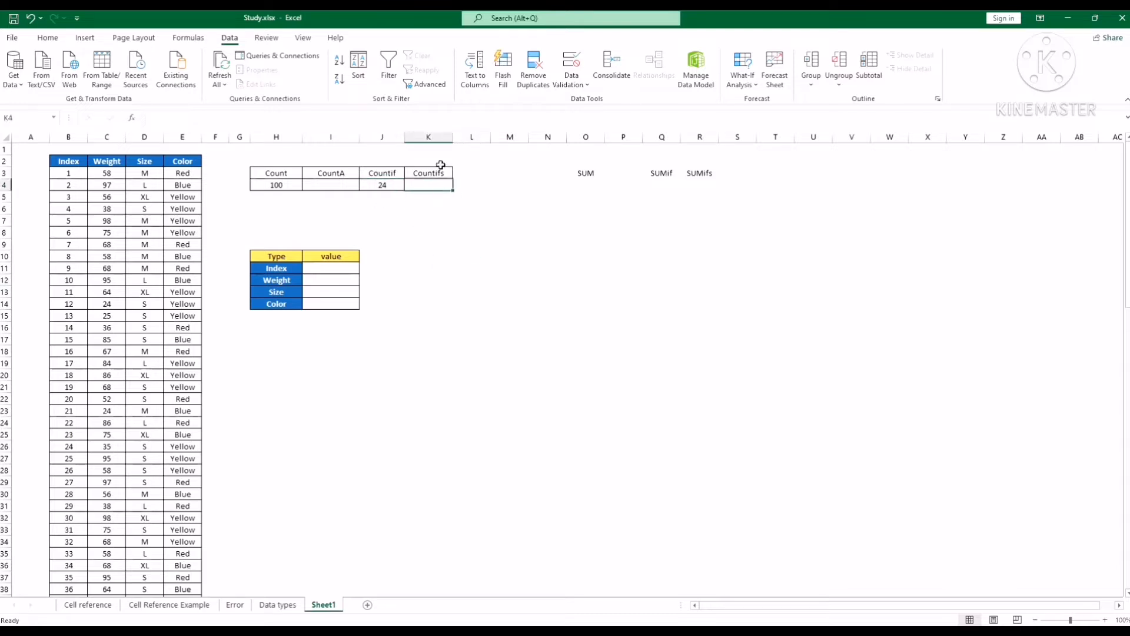
pyautogui.click(454, 118)
pyautogui.write('=')
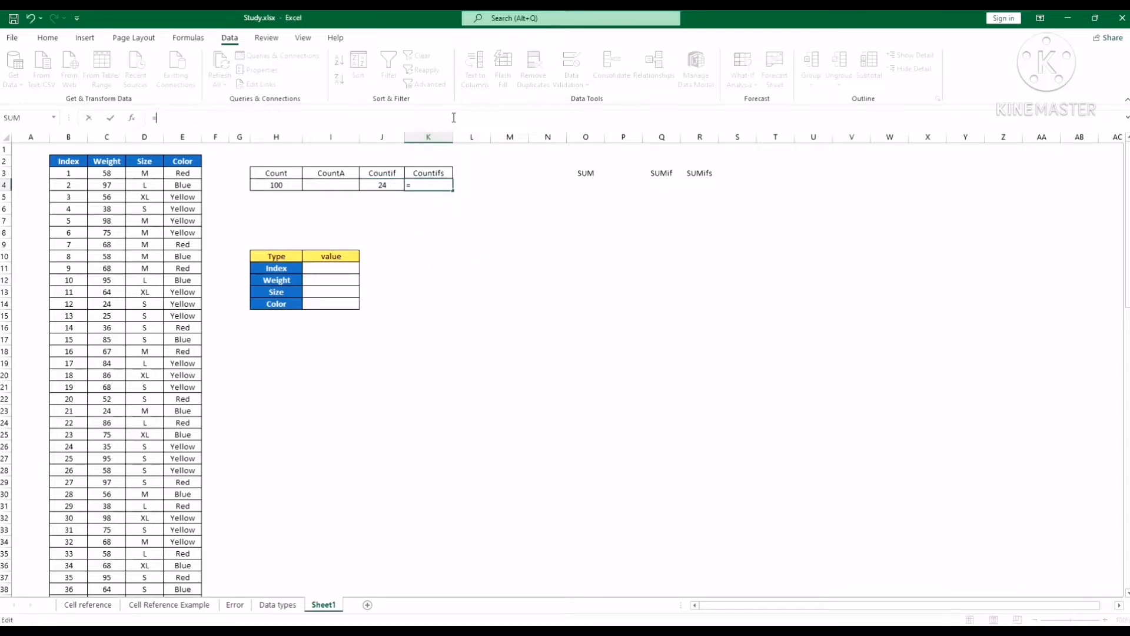
pyautogui.write('count')
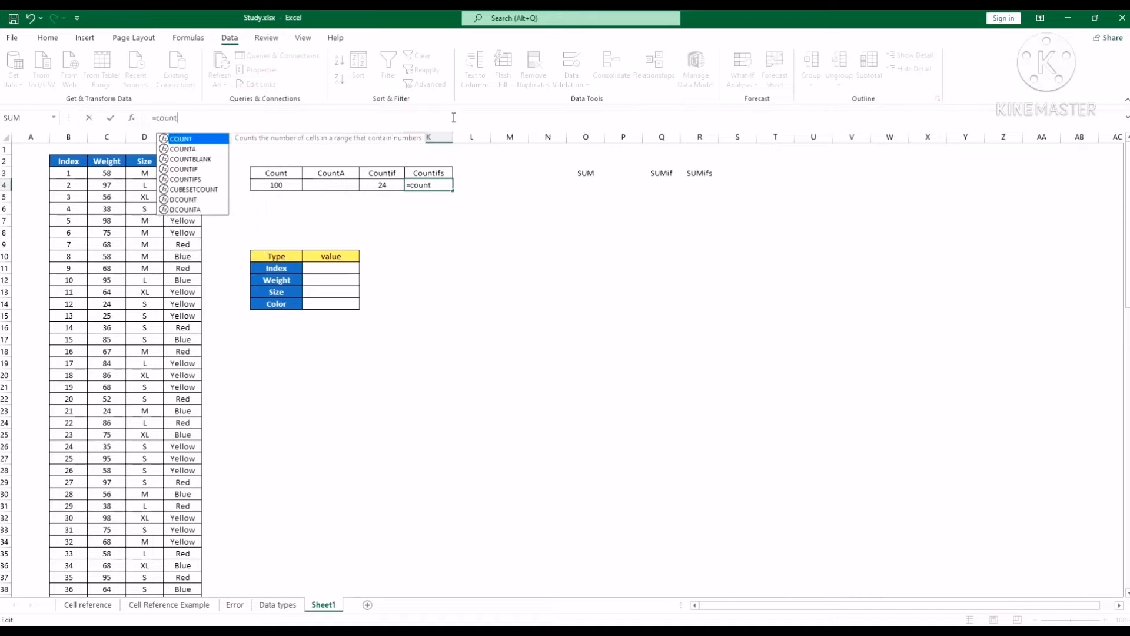
pyautogui.press('Down')
pyautogui.press('Down')
pyautogui.press('Down')
pyautogui.press('Down')
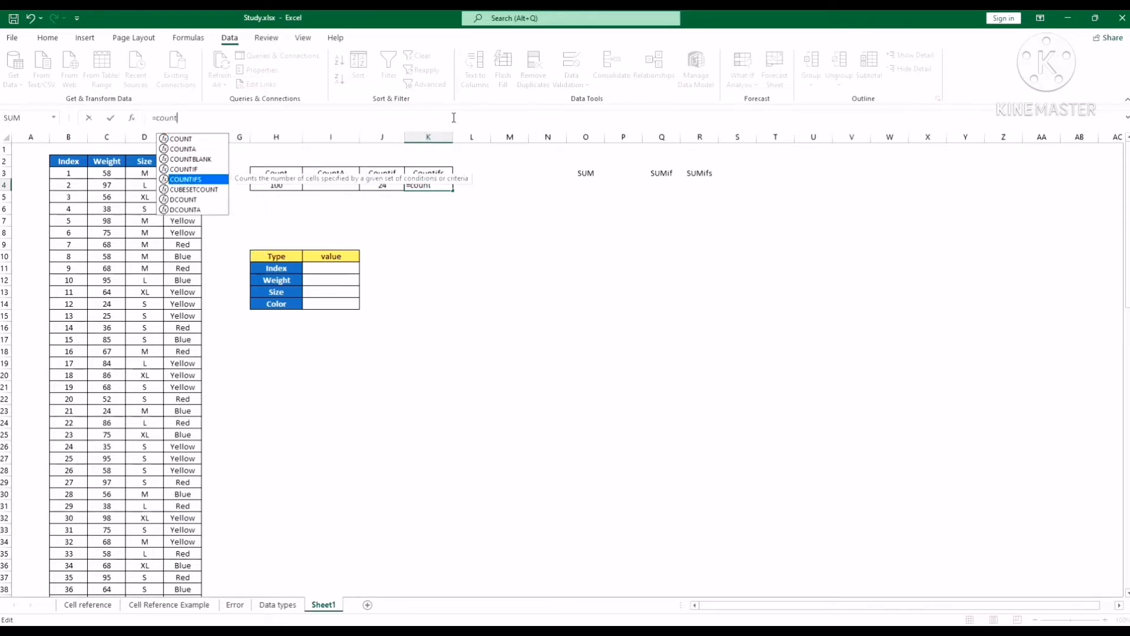
pyautogui.press('Tab')
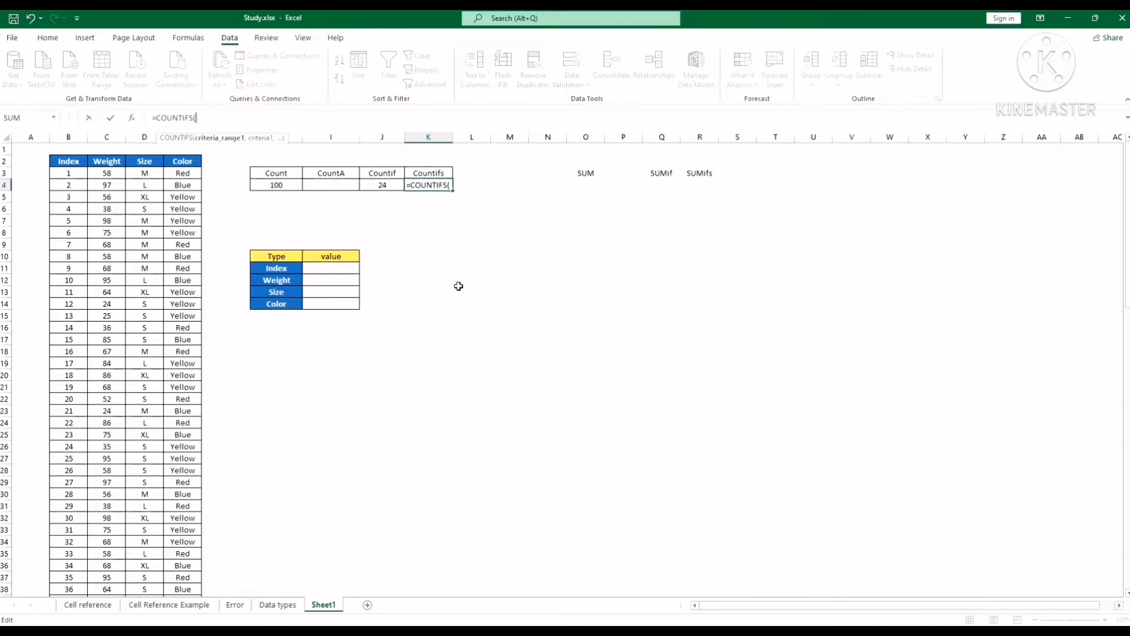
# Step: Add the Size range D3:D102 and the Size value cell I13 as the first COUNTIFS criteria pair
pyautogui.click(147, 174)
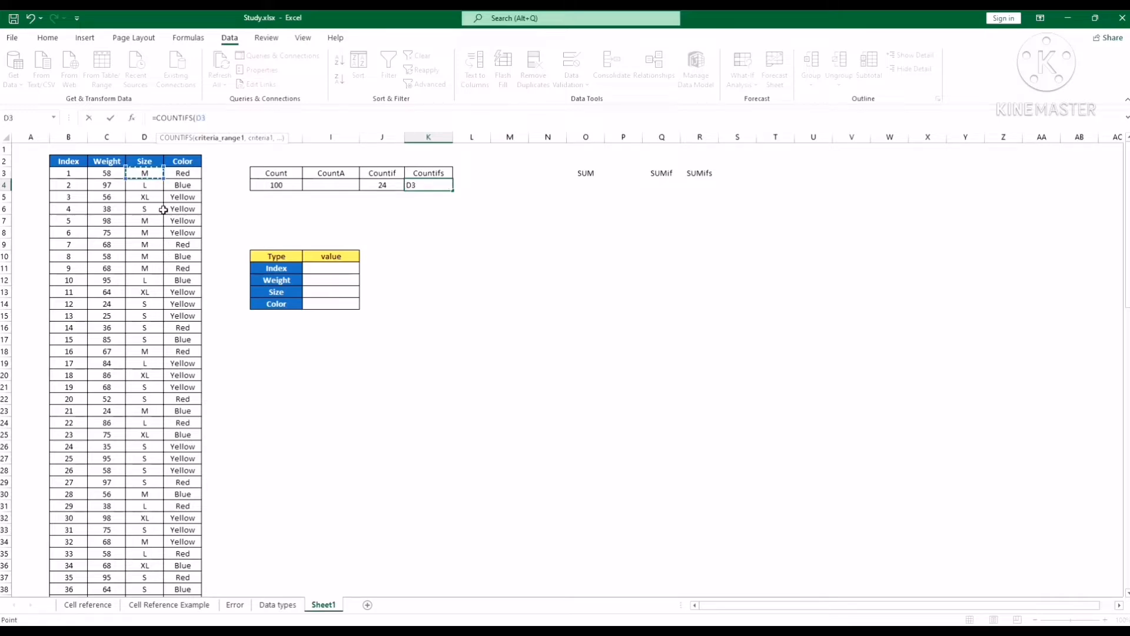
pyautogui.hotkey('ctrl', 'shift', 'Down')
pyautogui.scroll(-6, 144, 438)
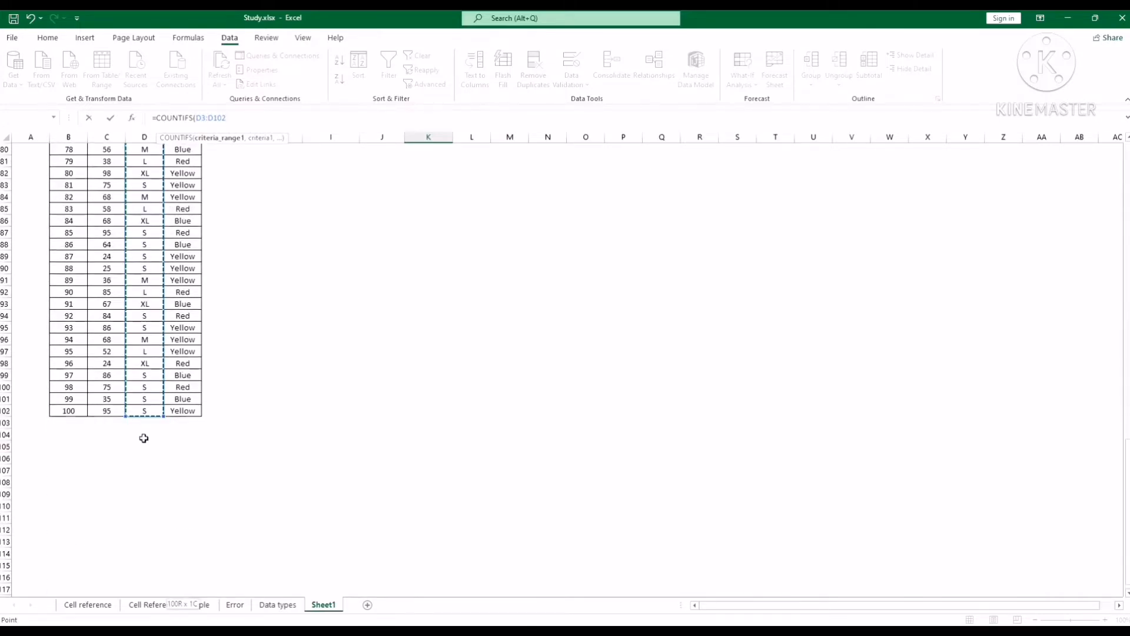
pyautogui.scroll(20, 144, 438)
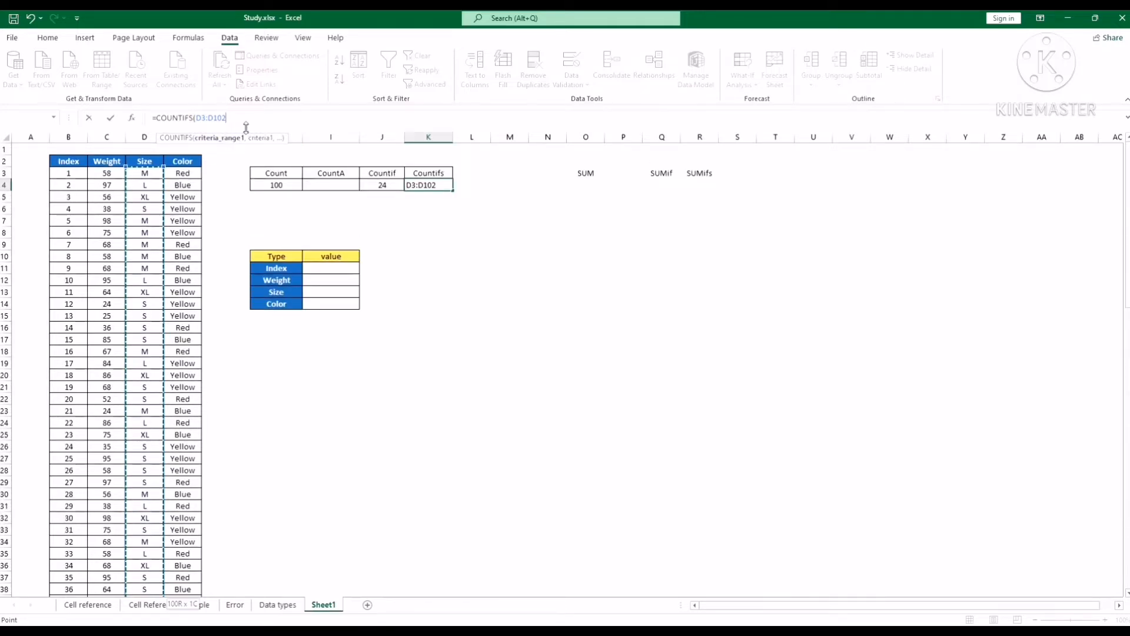
pyautogui.write(',')
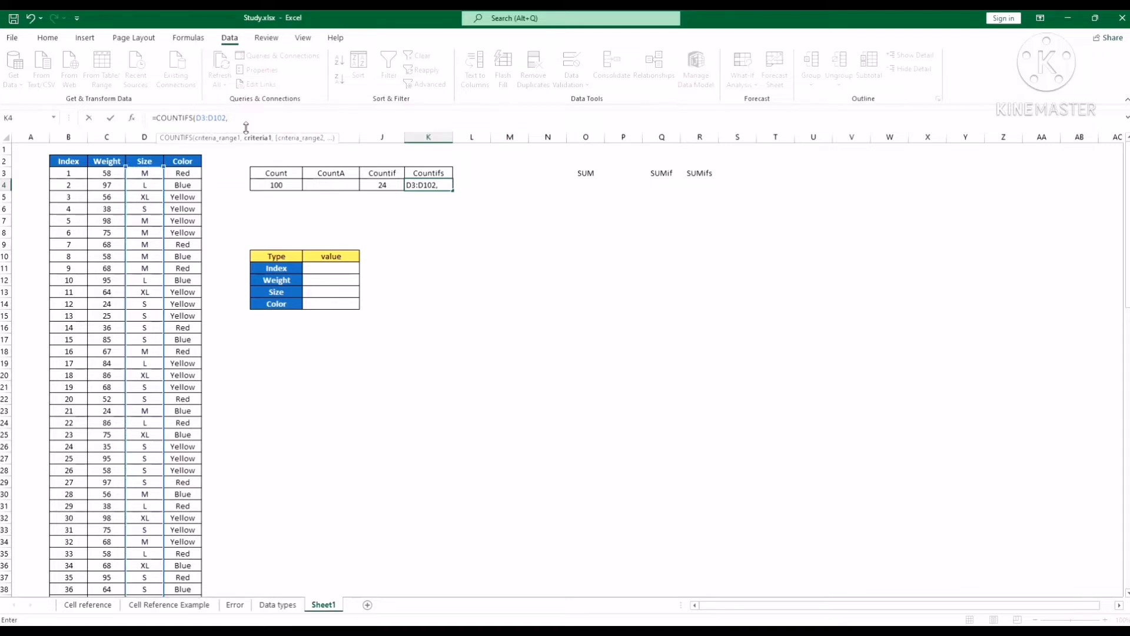
pyautogui.click(321, 290)
pyautogui.write(',')
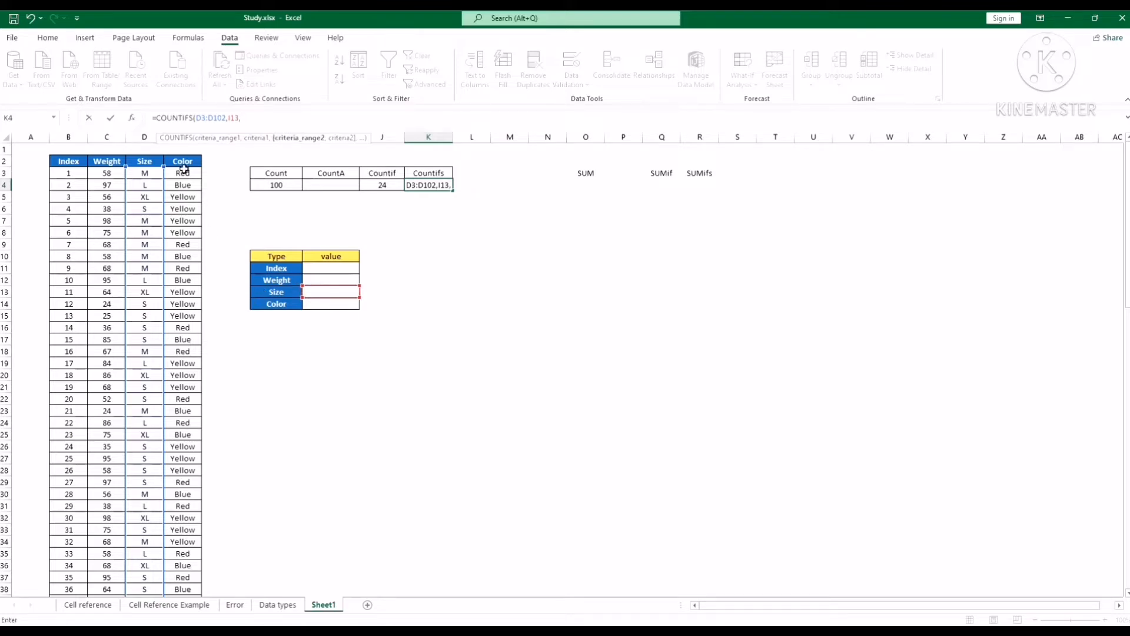
# Step: Add the Color range E3:E102 with criterion cell I14 and complete K4 as =COUNTIFS(D3:D102,I13,E3:E102,I14)
pyautogui.click(185, 173)
pyautogui.moveTo(185, 175); pyautogui.dragTo(178, 257)
pyautogui.scroll(16, 179, 257)
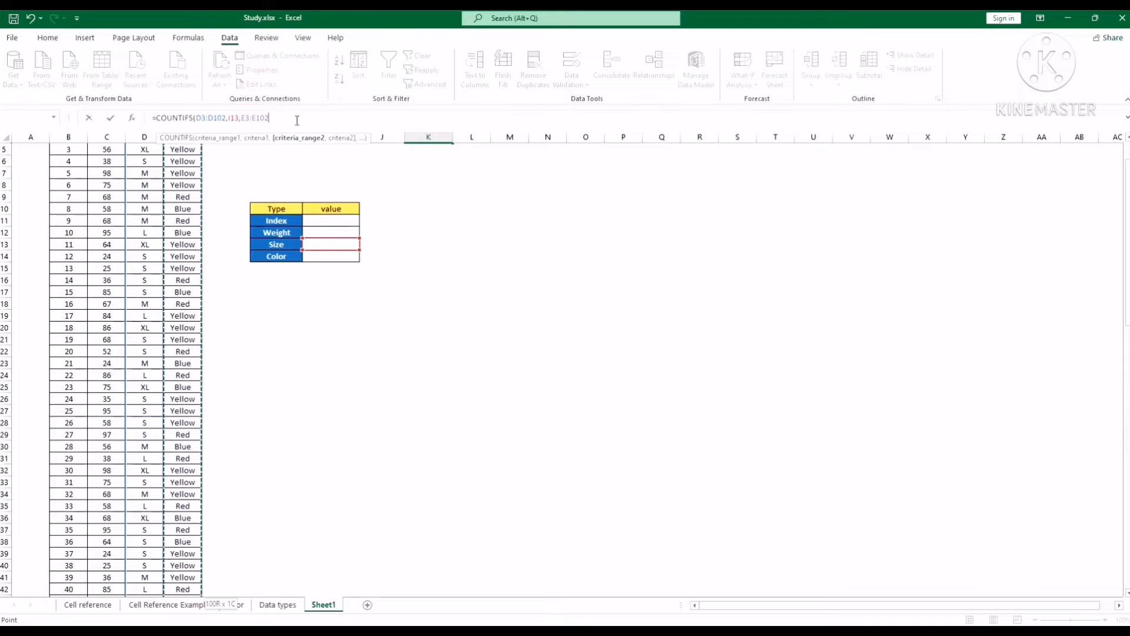
pyautogui.write(',')
pyautogui.scroll(2, 295, 222)
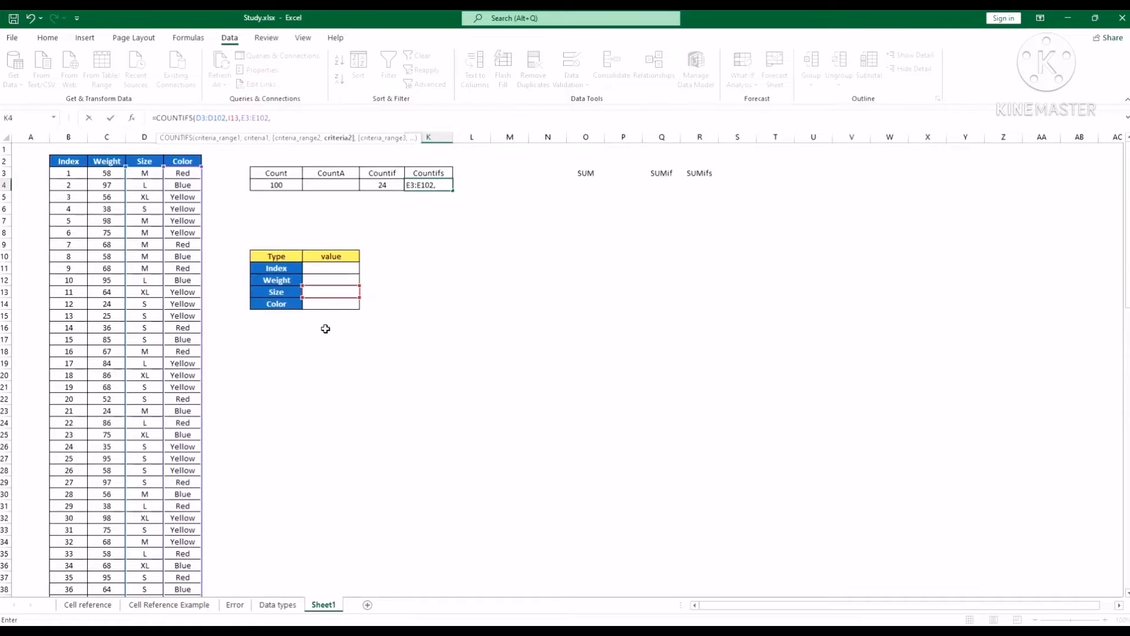
pyautogui.click(336, 304)
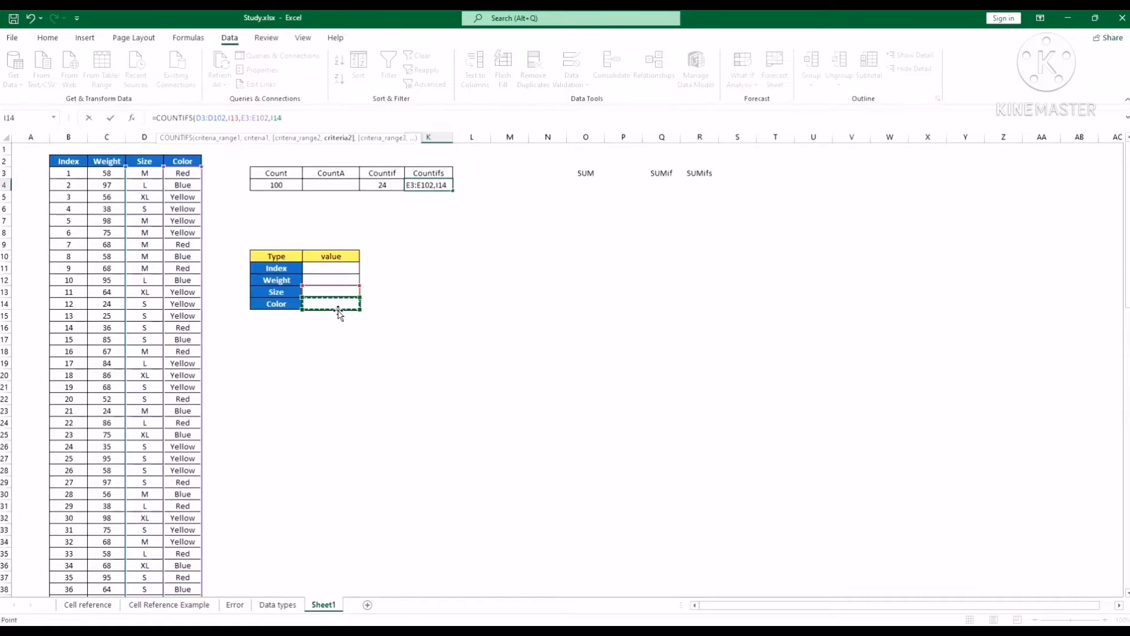
pyautogui.write(')')
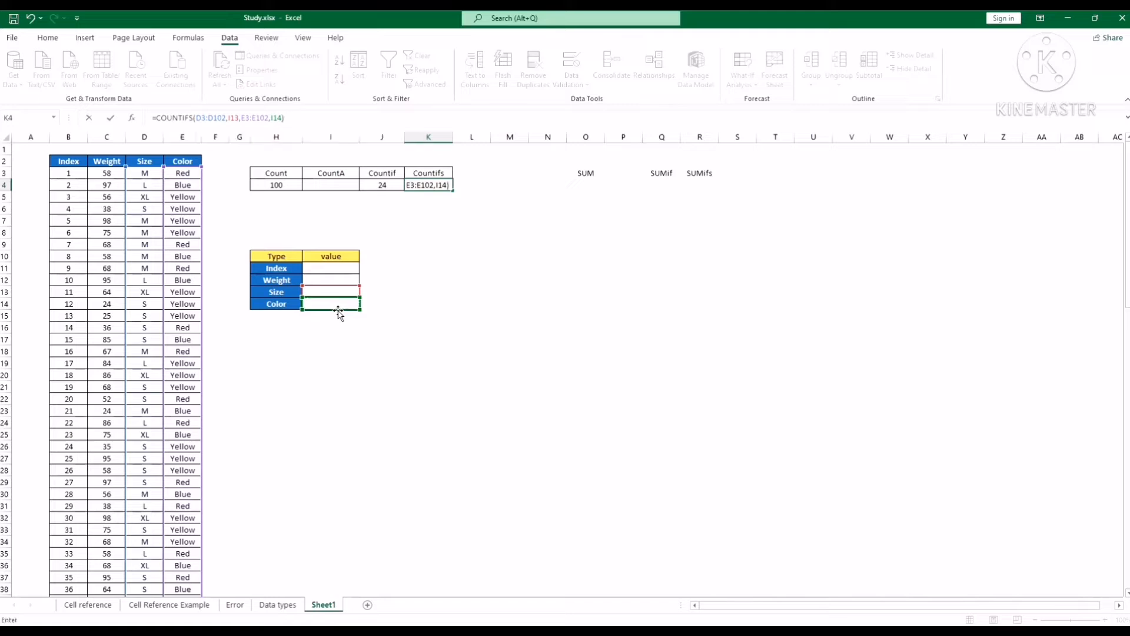
pyautogui.press('Return')
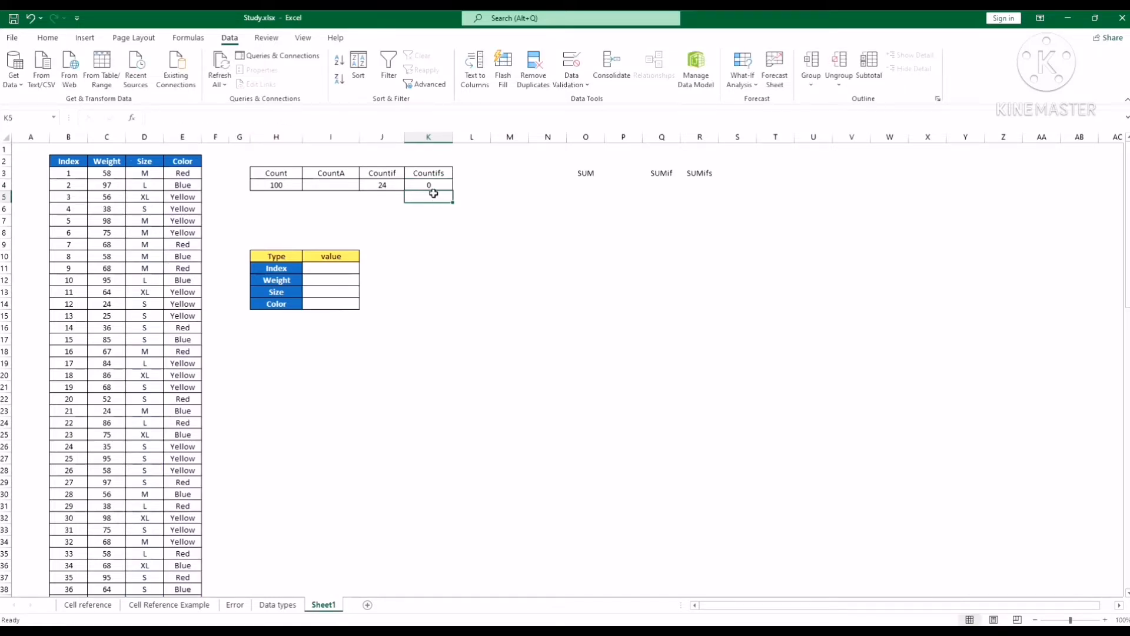
# Step: Enter XL as the Size value in I13 and Red as the Color value in I14
pyautogui.click(329, 292)
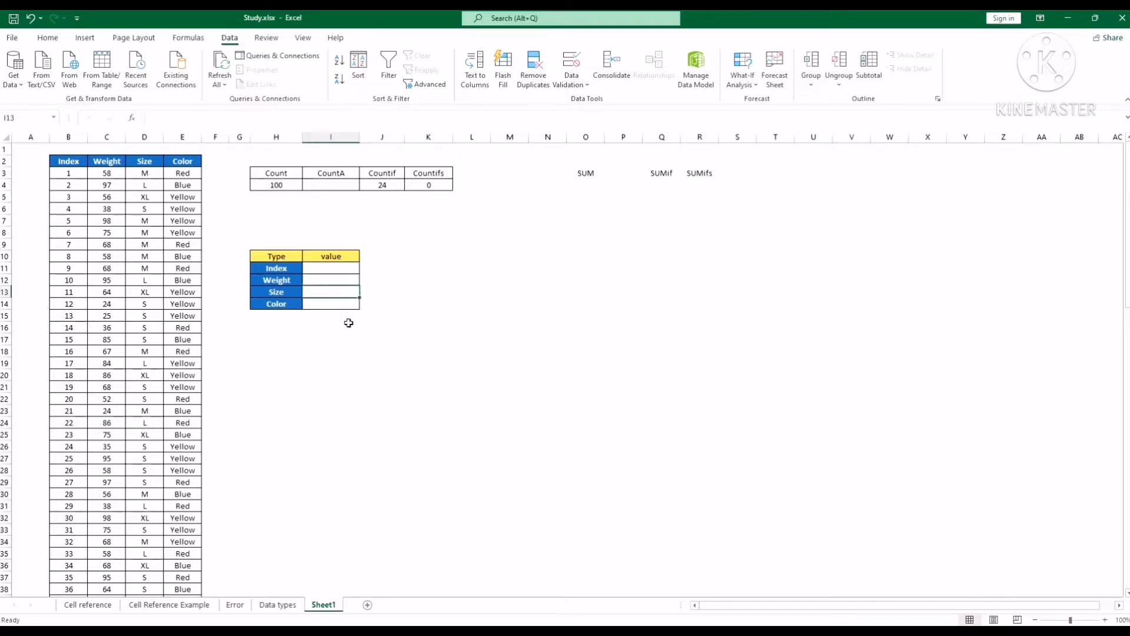
pyautogui.write('XL')
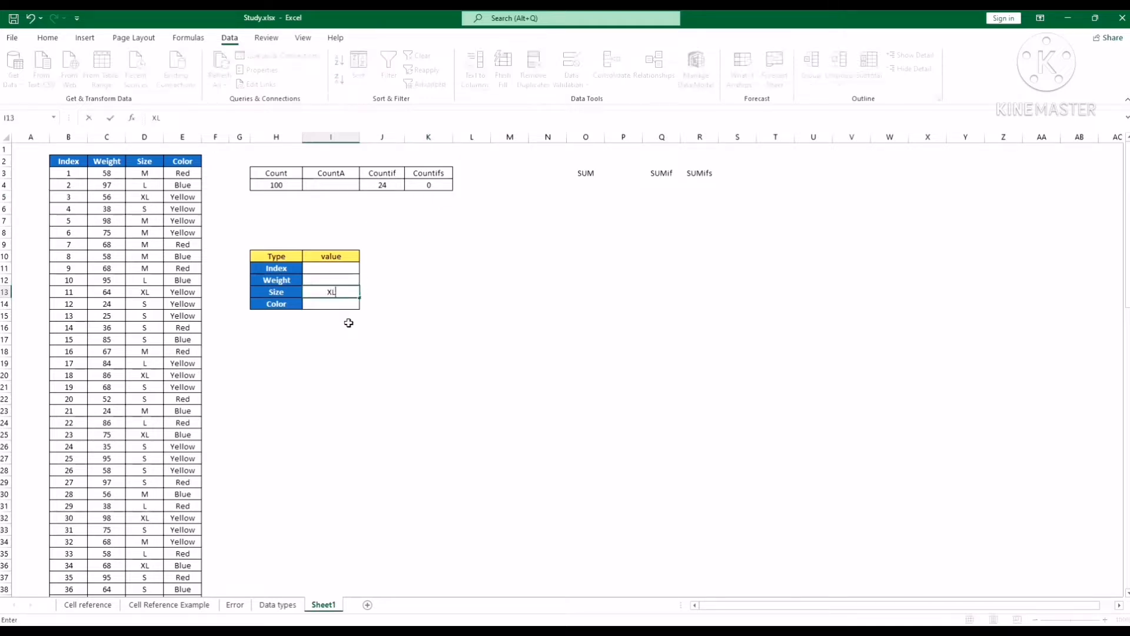
pyautogui.press('Return')
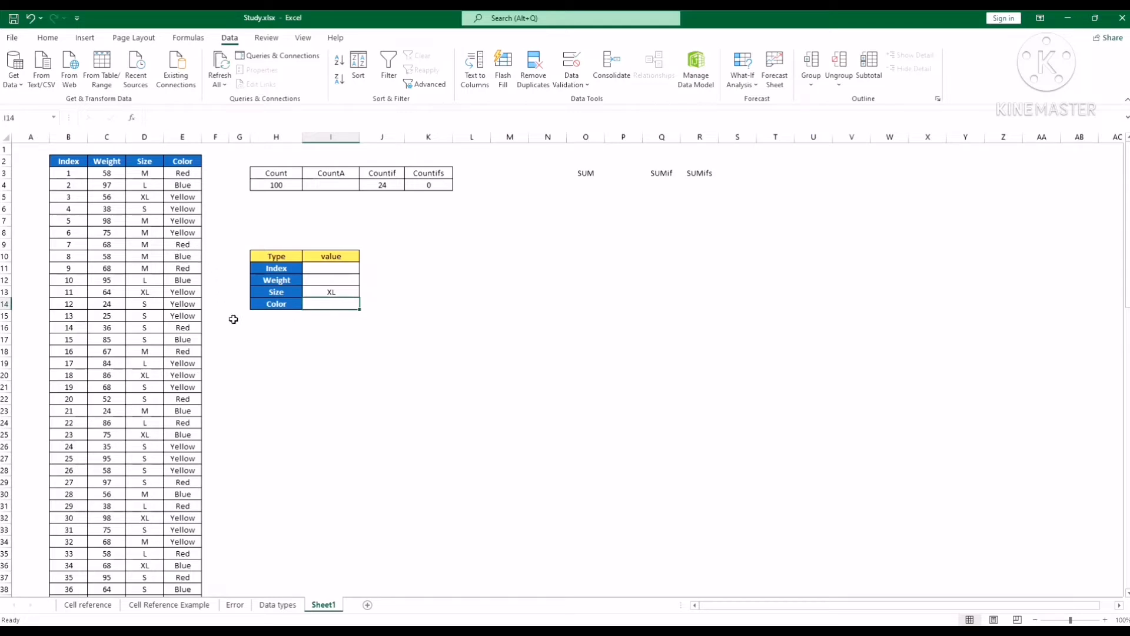
pyautogui.write('Red')
pyautogui.press('Return')
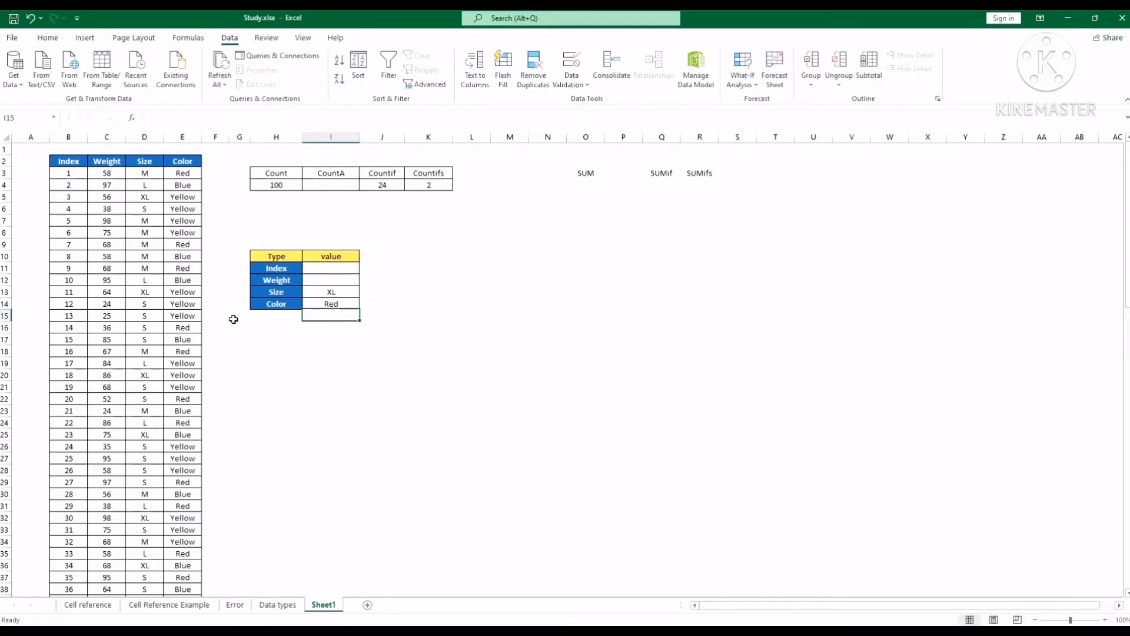
pyautogui.click(340, 302)
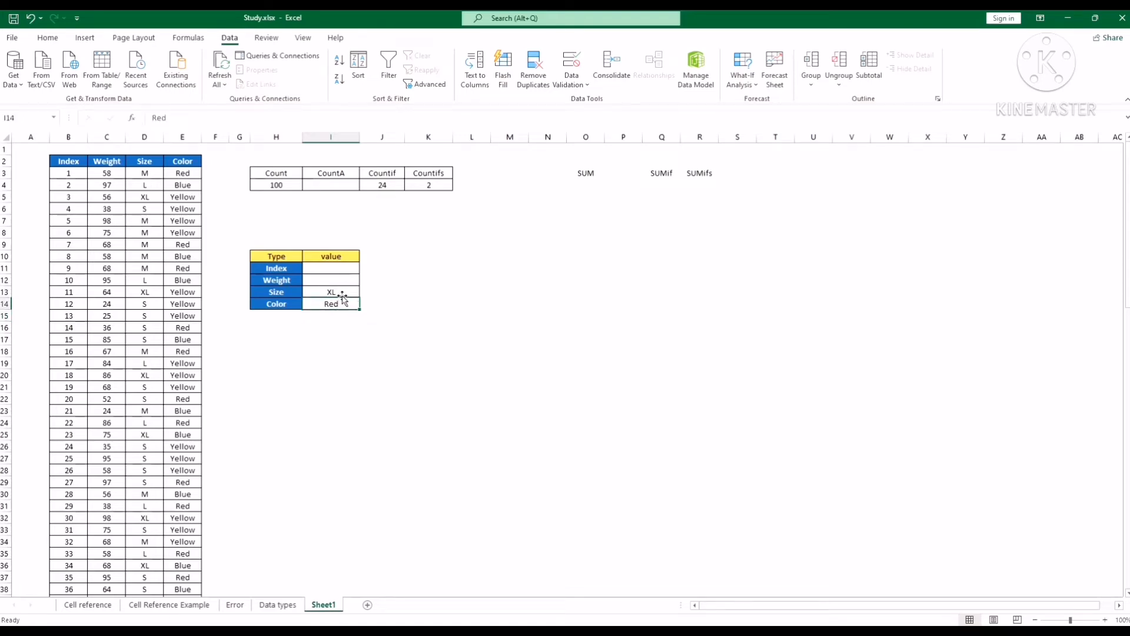
pyautogui.click(341, 293)
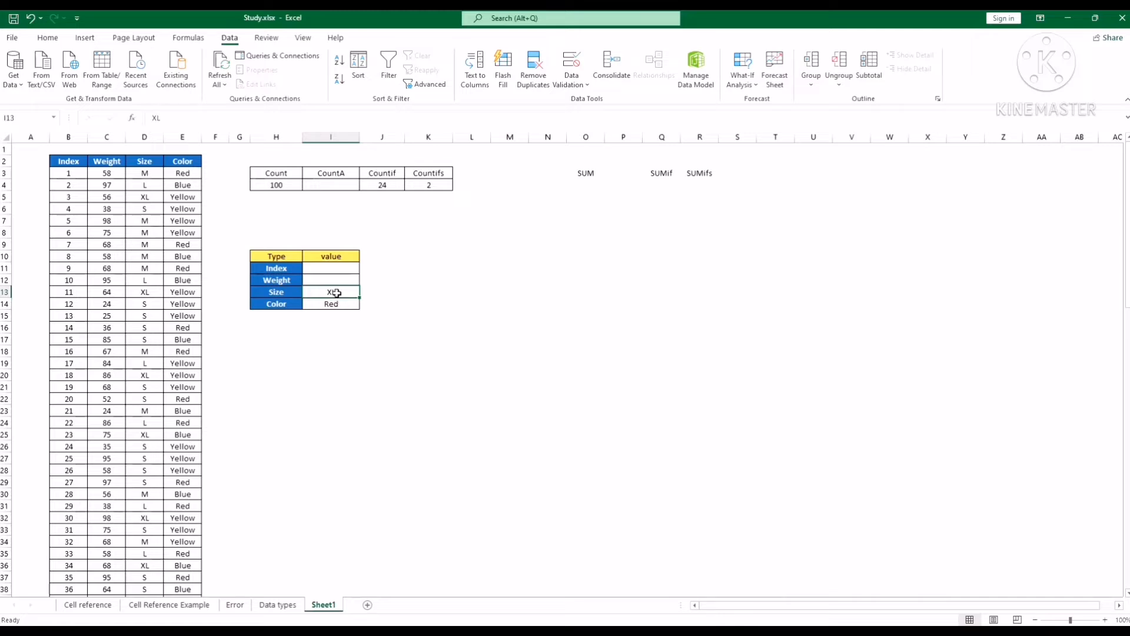
pyautogui.click(339, 304)
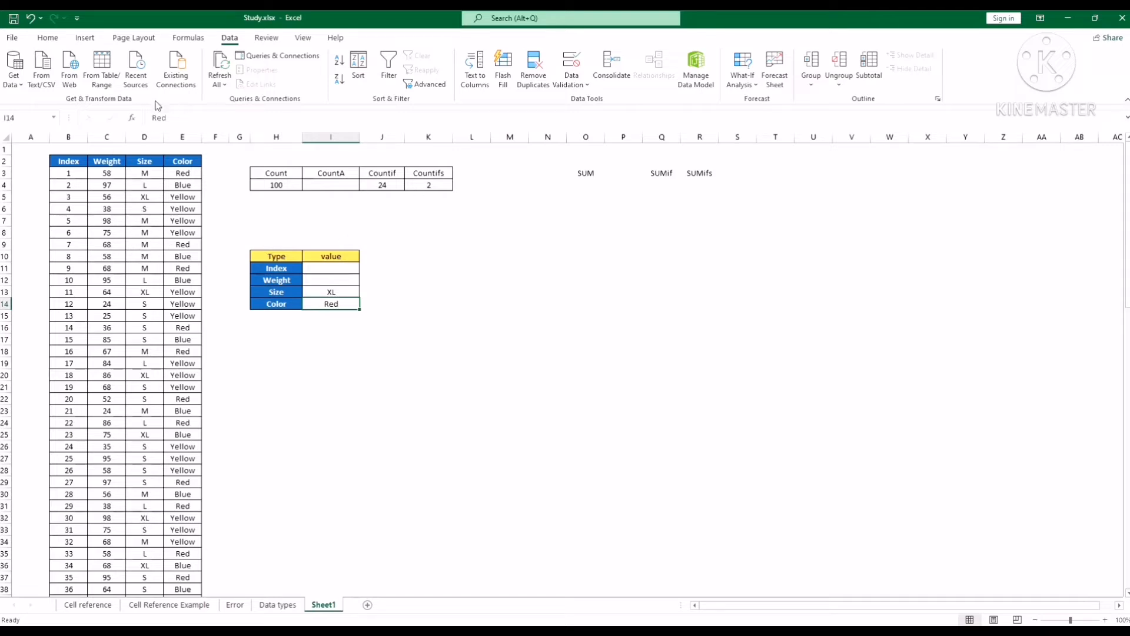
pyautogui.click(389, 67)
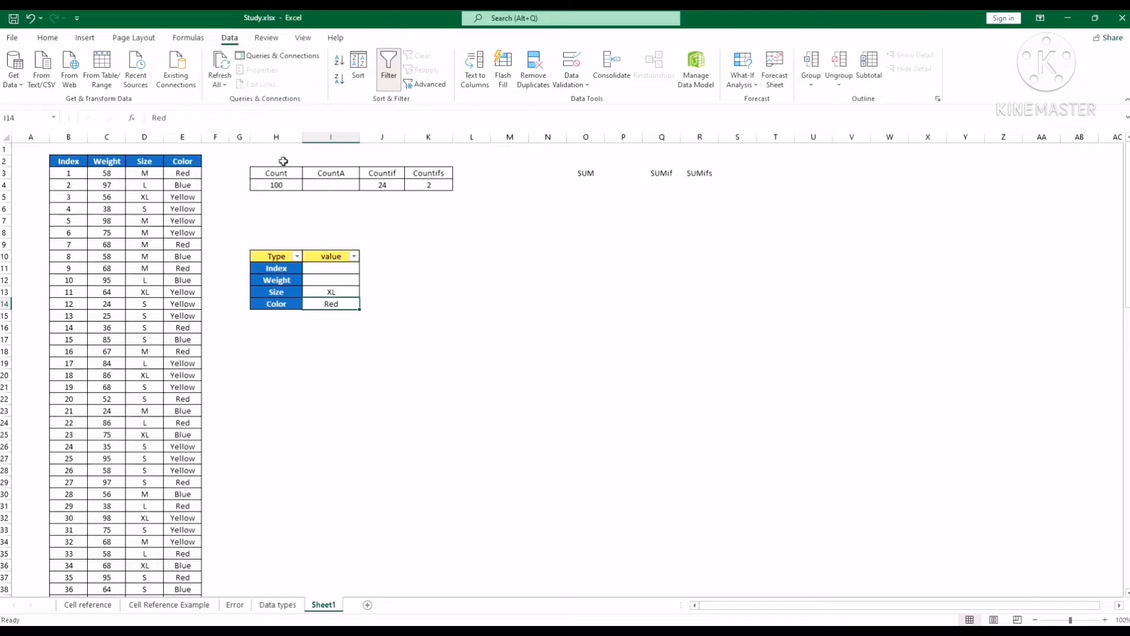
pyautogui.click(384, 88)
# Step: Turn on filtering for the Index, Weight, Size and Color table and filter Size to XL only
pyautogui.click(78, 159)
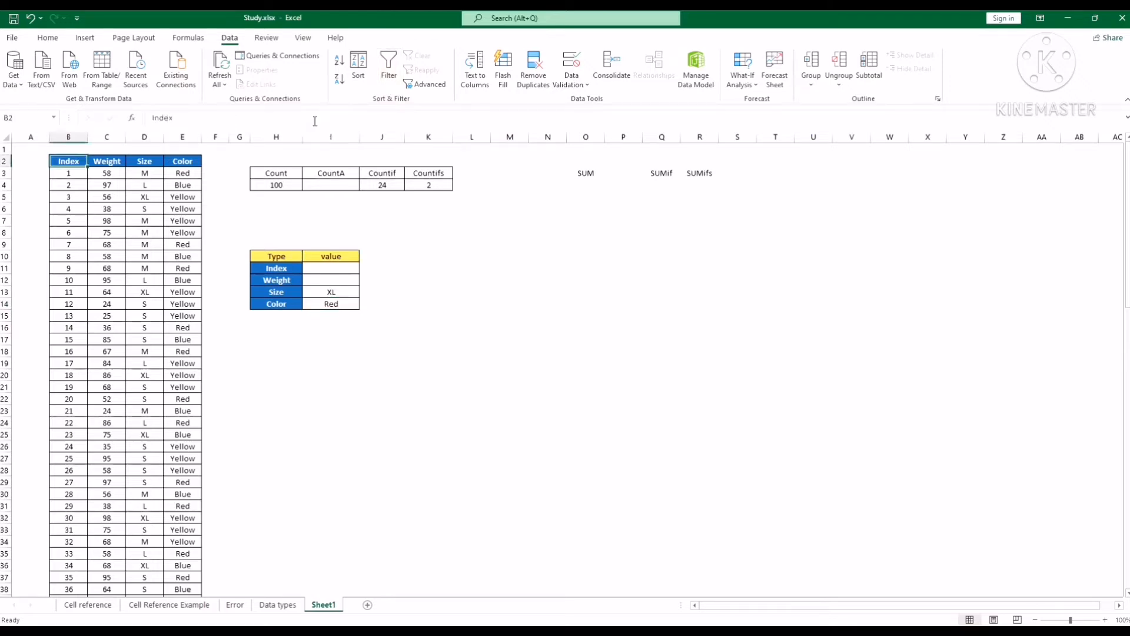
pyautogui.click(389, 66)
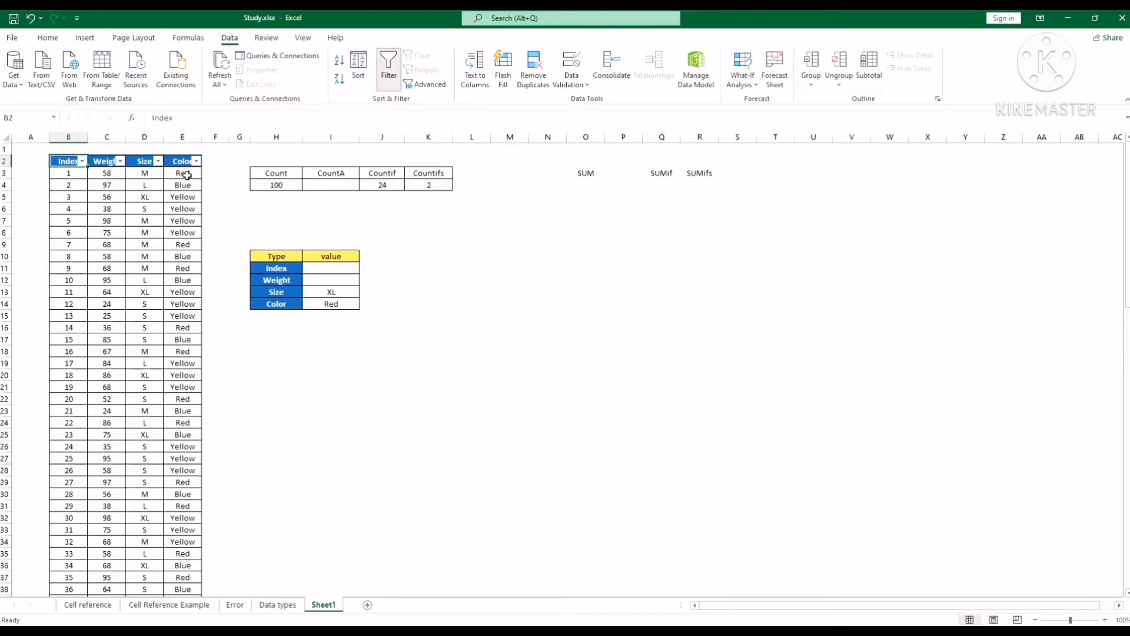
pyautogui.click(158, 161)
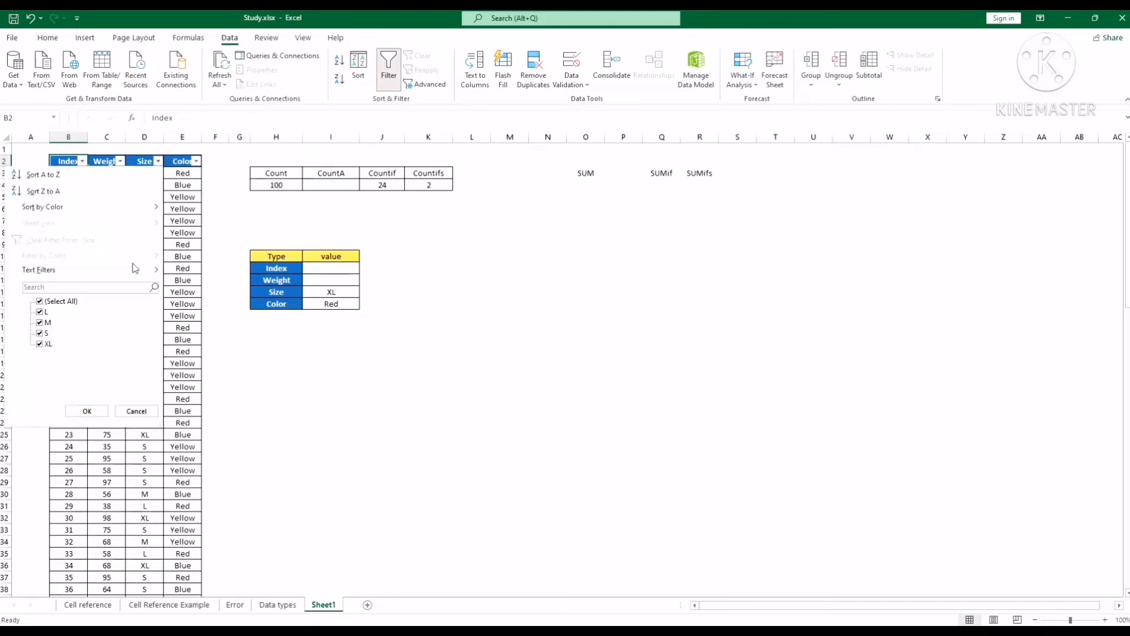
pyautogui.click(39, 334)
pyautogui.click(40, 312)
pyautogui.click(40, 322)
pyautogui.click(87, 411)
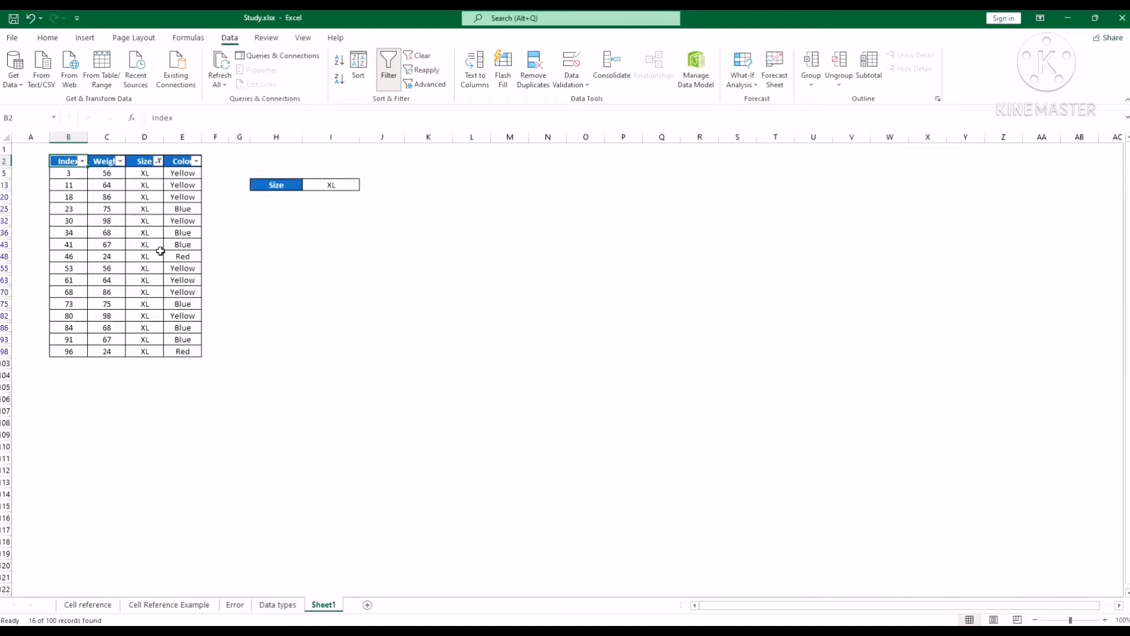
# Step: Filter the Color column to Red only and select the remaining visible Size cells to check their count
pyautogui.click(196, 161)
pyautogui.click(78, 314)
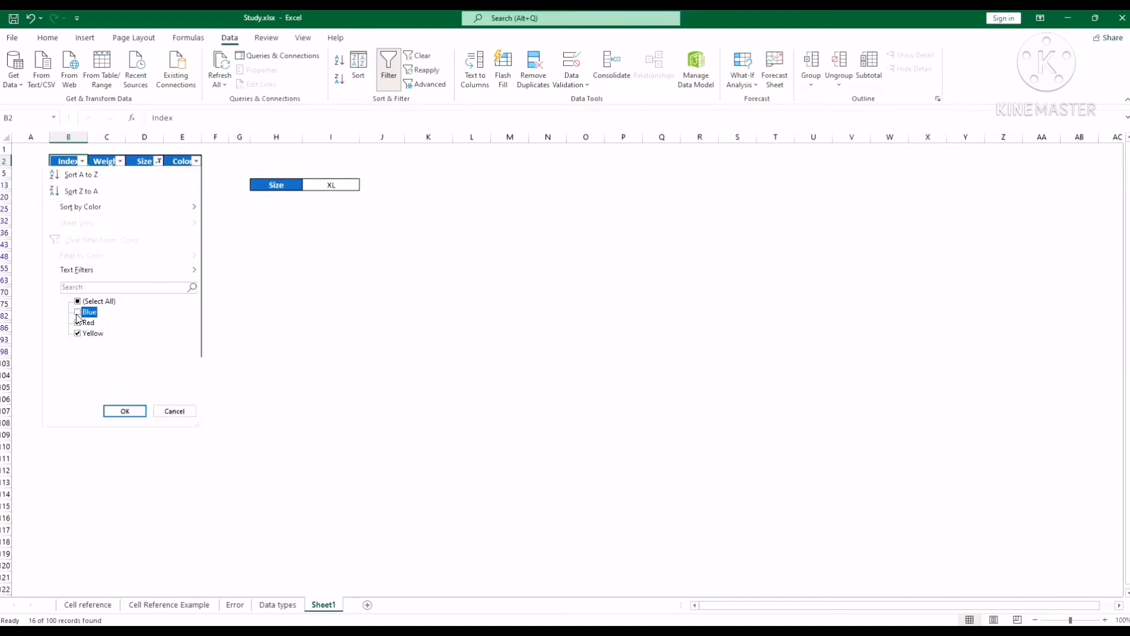
pyautogui.click(76, 333)
pyautogui.click(123, 410)
pyautogui.click(335, 304)
pyautogui.moveTo(152, 174); pyautogui.dragTo(154, 206)
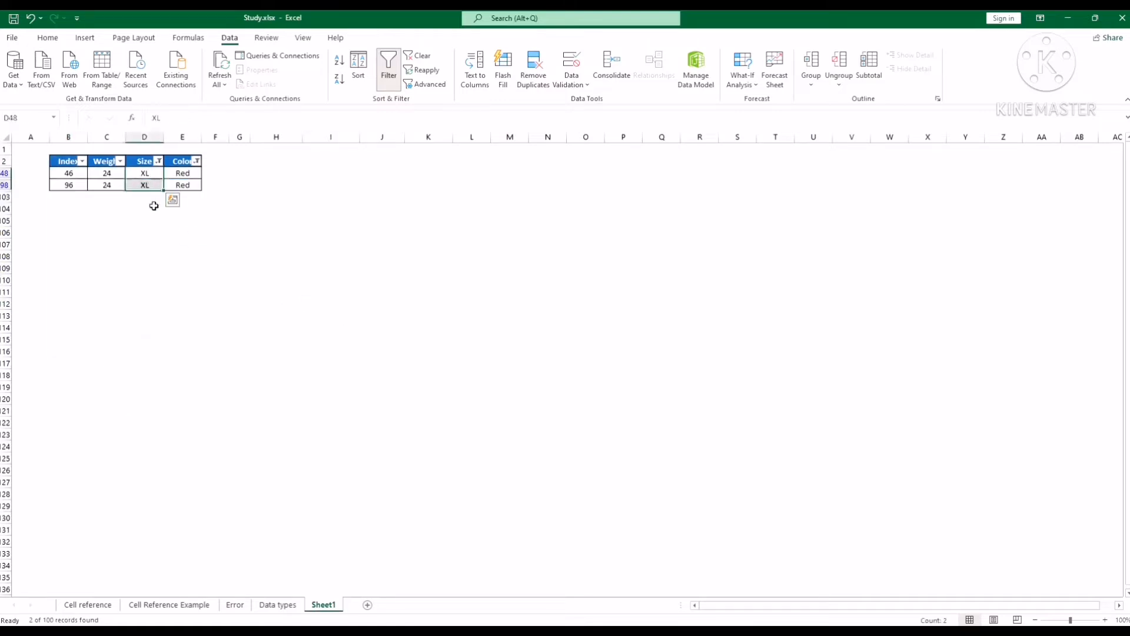
# Step: Remove the filters from the data table and review the COUNTIFS formula in K4
pyautogui.click(406, 236)
pyautogui.click(398, 85)
pyautogui.click(470, 315)
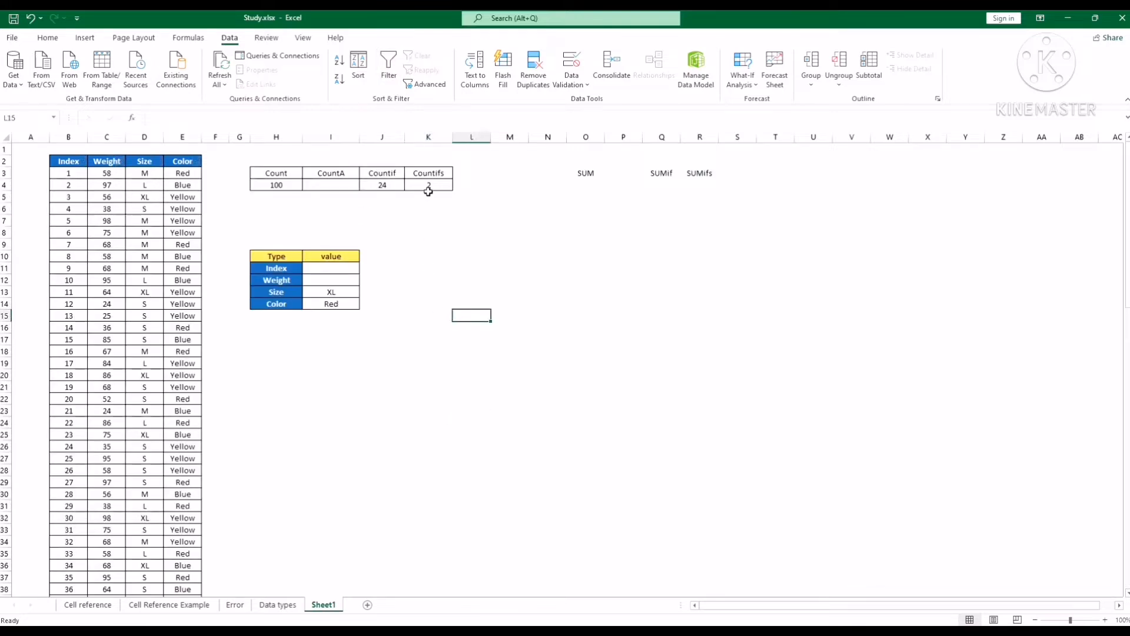
pyautogui.click(427, 191)
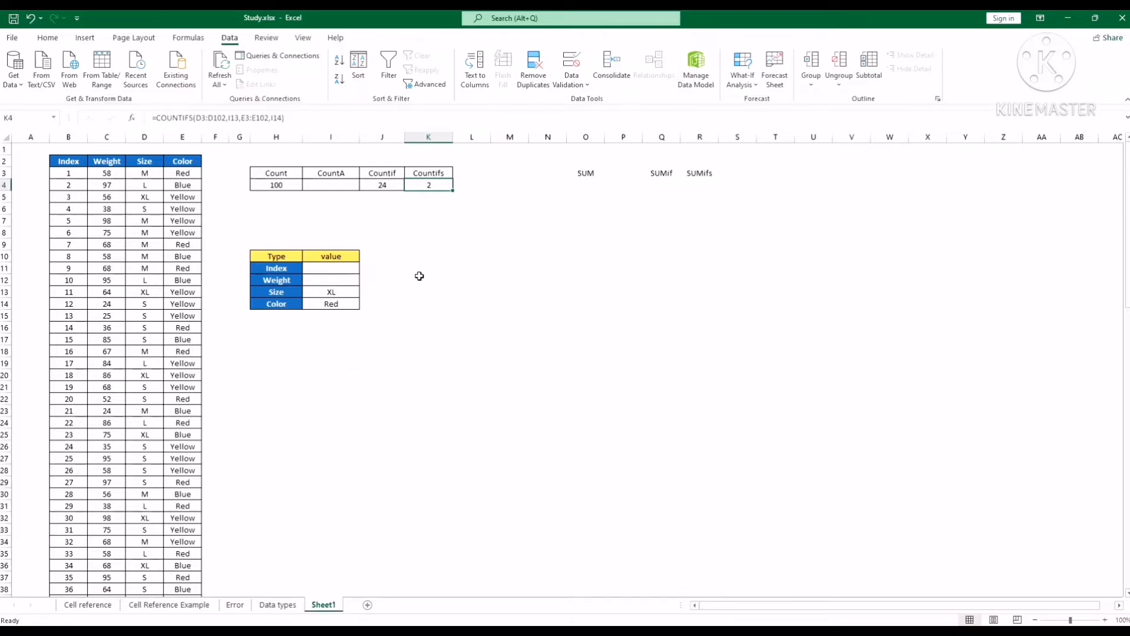
pyautogui.click(421, 279)
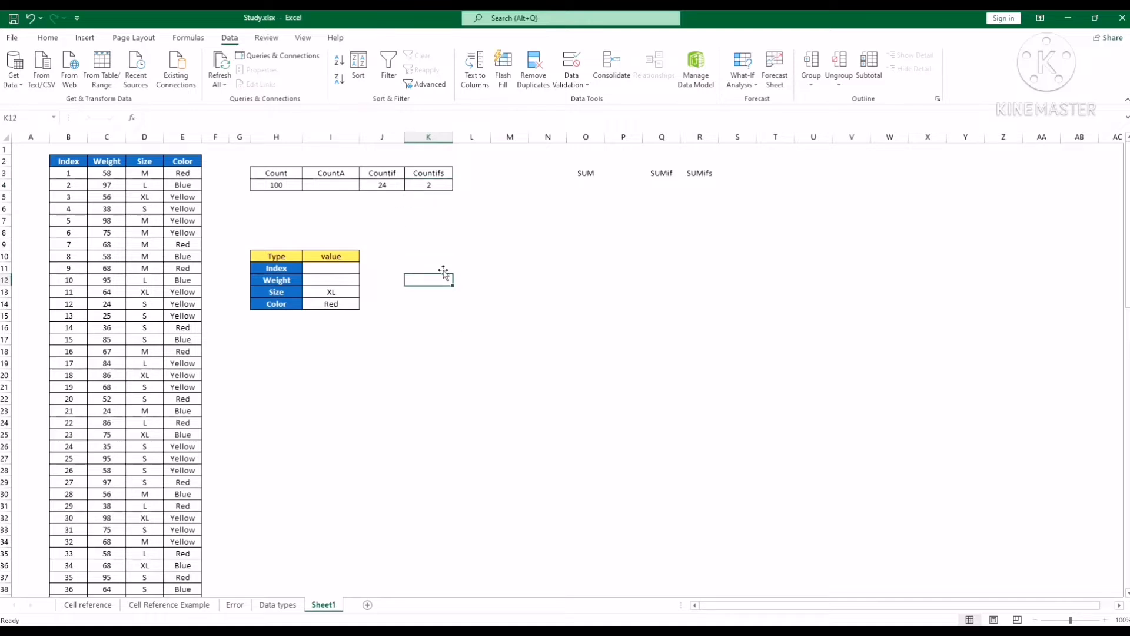
# Step: Clear the count formulas from H4:K4
pyautogui.moveTo(298, 188); pyautogui.dragTo(436, 184)
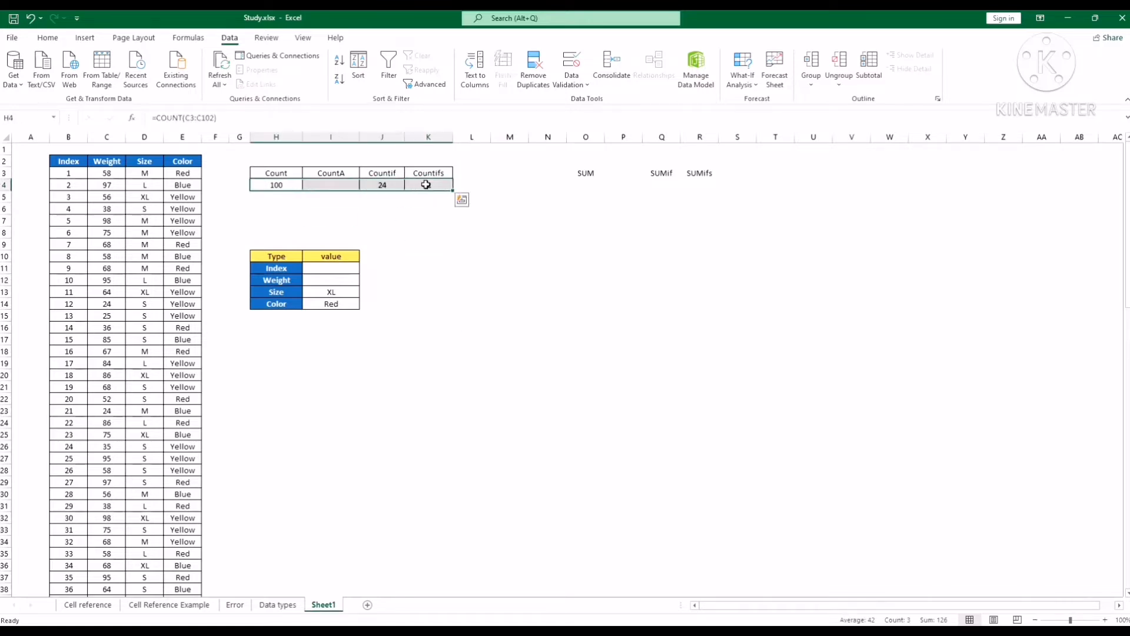
pyautogui.press('Delete')
pyautogui.click(486, 280)
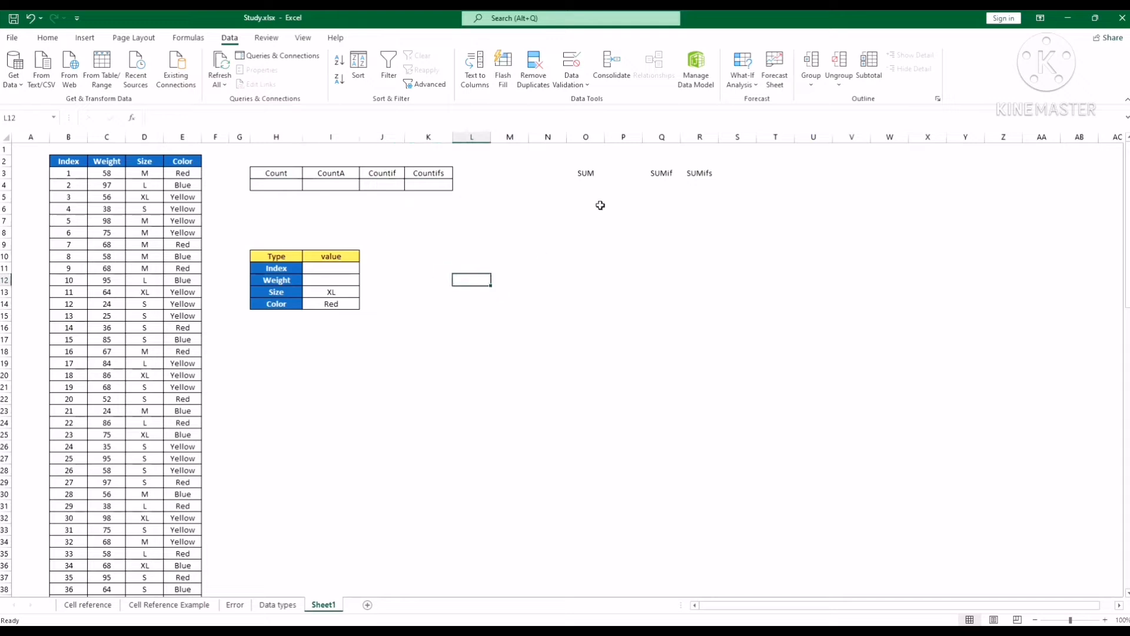
# Step: Copy the SUM heading from O3 into H3, and the SUMif and SUMifs headings from Q3:R3 into J3:K3
pyautogui.click(585, 173)
pyautogui.hotkey('ctrl', 'c')
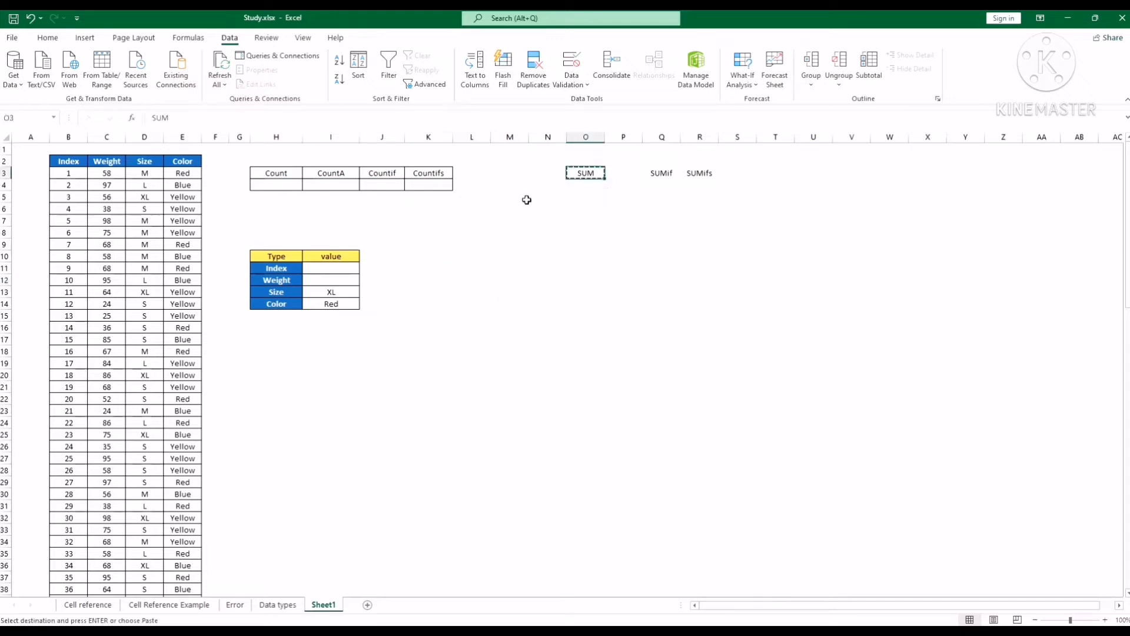
pyautogui.click(294, 178)
pyautogui.hotkey('ctrl', 'v')
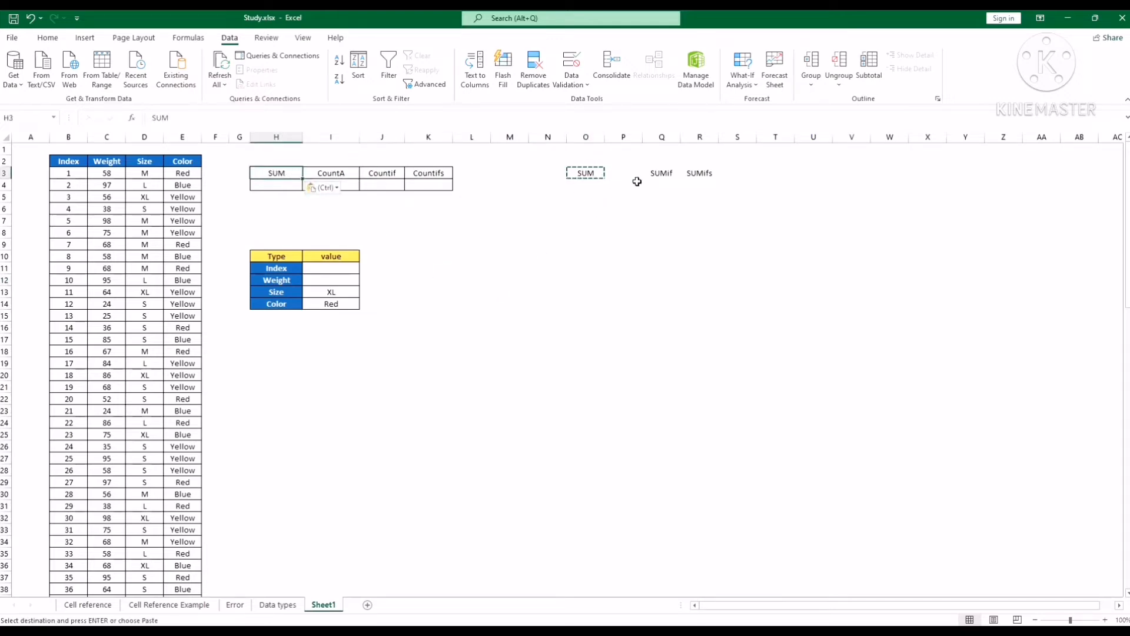
pyautogui.moveTo(656, 173); pyautogui.dragTo(700, 175)
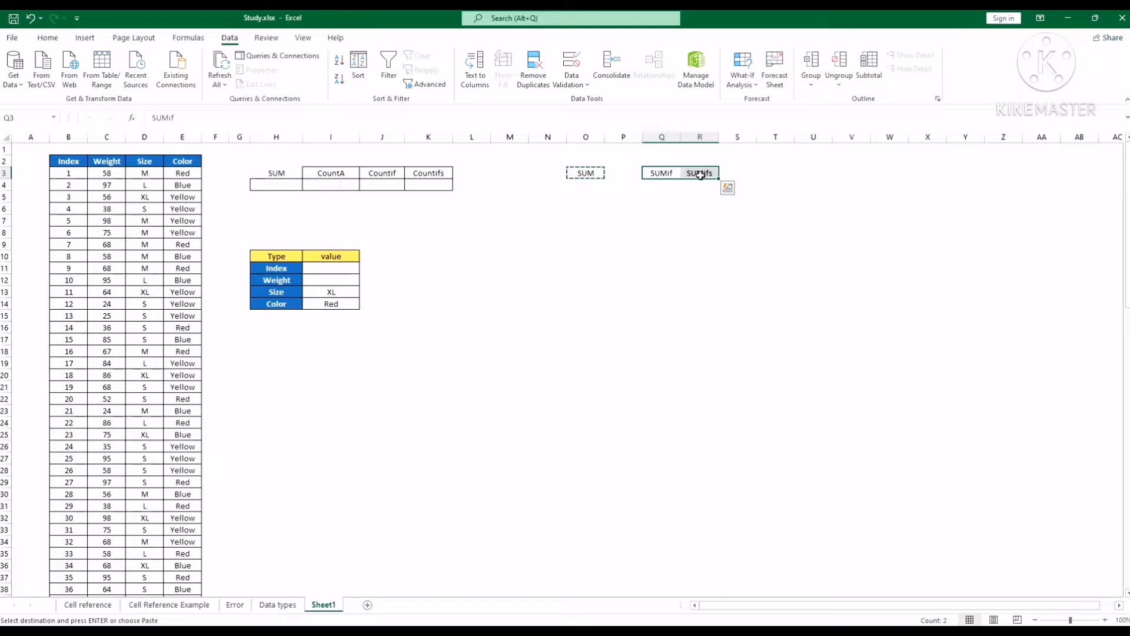
pyautogui.hotkey('ctrl', 'c')
pyautogui.click(394, 172)
pyautogui.hotkey('ctrl', 'v')
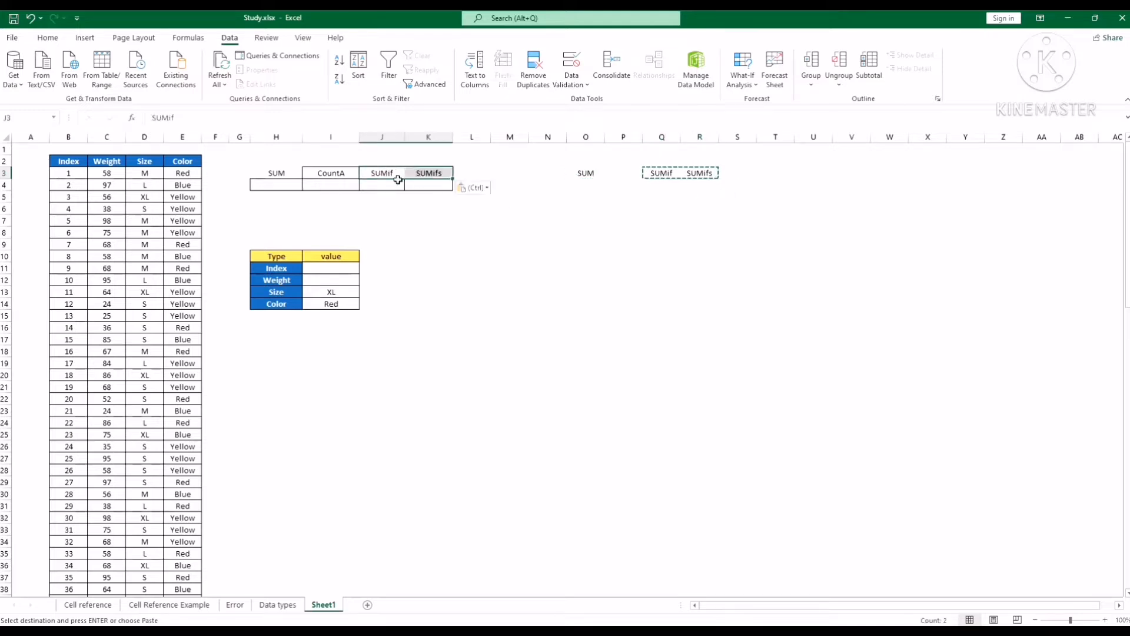
# Step: Delete the CountA heading from I3
pyautogui.click(342, 174)
pyautogui.press('Delete')
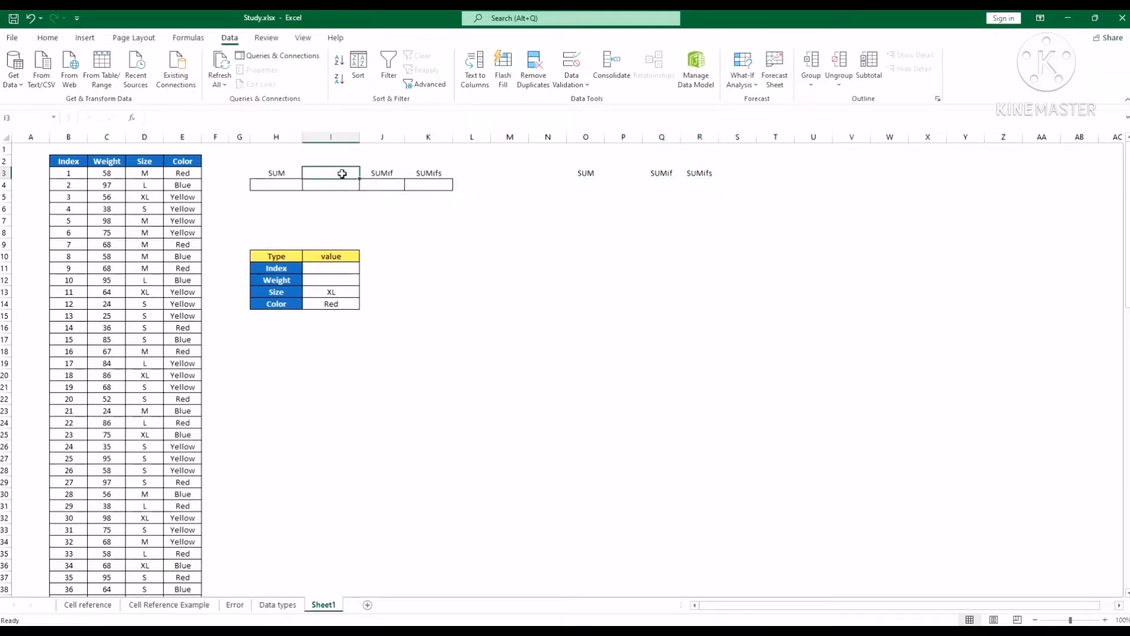
pyautogui.click(475, 222)
# Step: Apply all borders to the heading cells H3:K3
pyautogui.moveTo(277, 174); pyautogui.dragTo(413, 174)
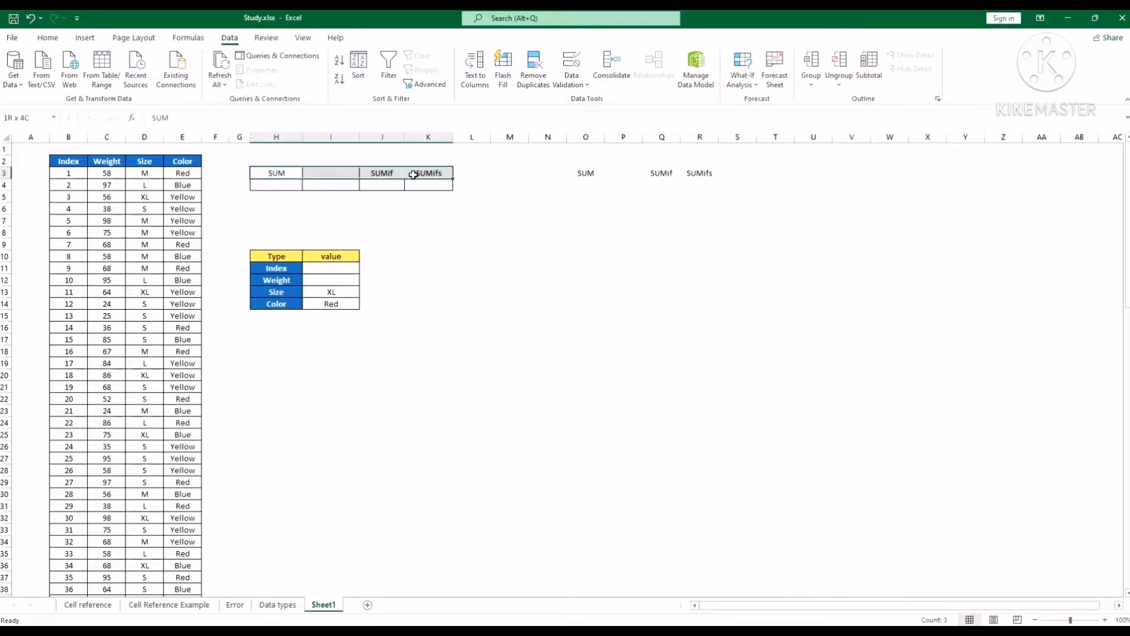
pyautogui.click(47, 38)
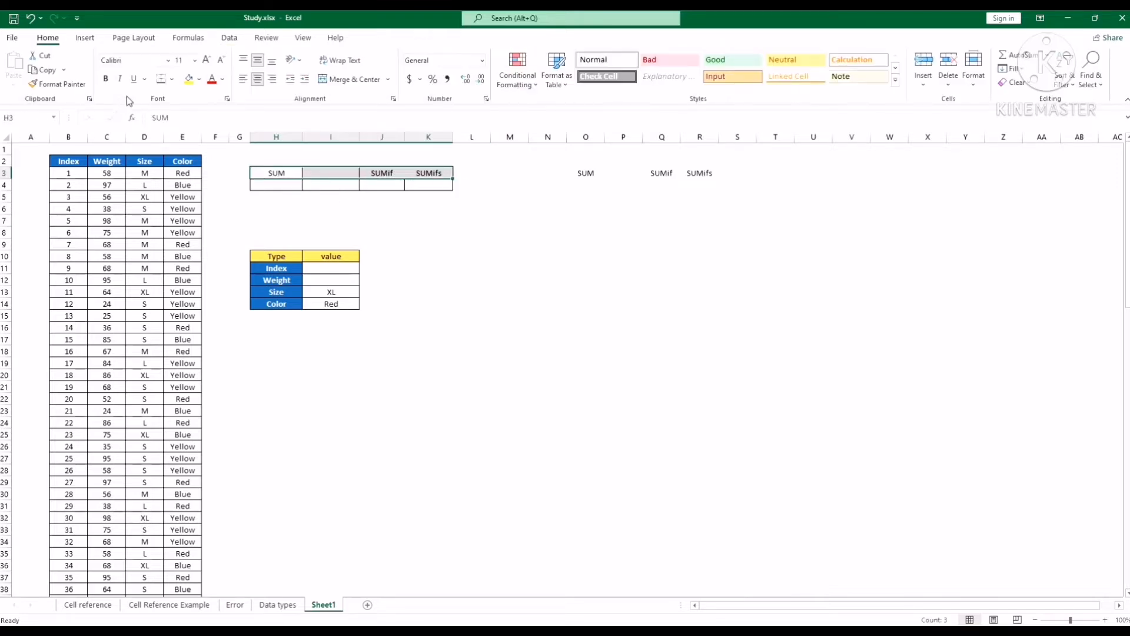
pyautogui.click(172, 79)
pyautogui.click(195, 197)
pyautogui.click(522, 282)
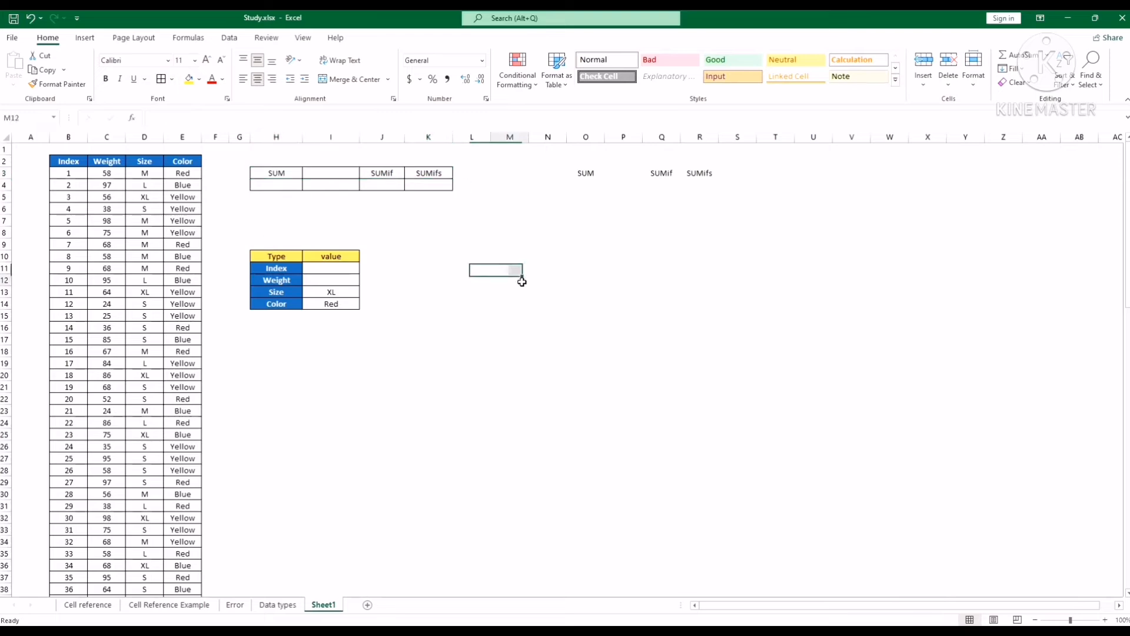
# Step: Enter =SUM(C3:C102) in H4 under the SUM heading to total the Weight column
pyautogui.click(281, 187)
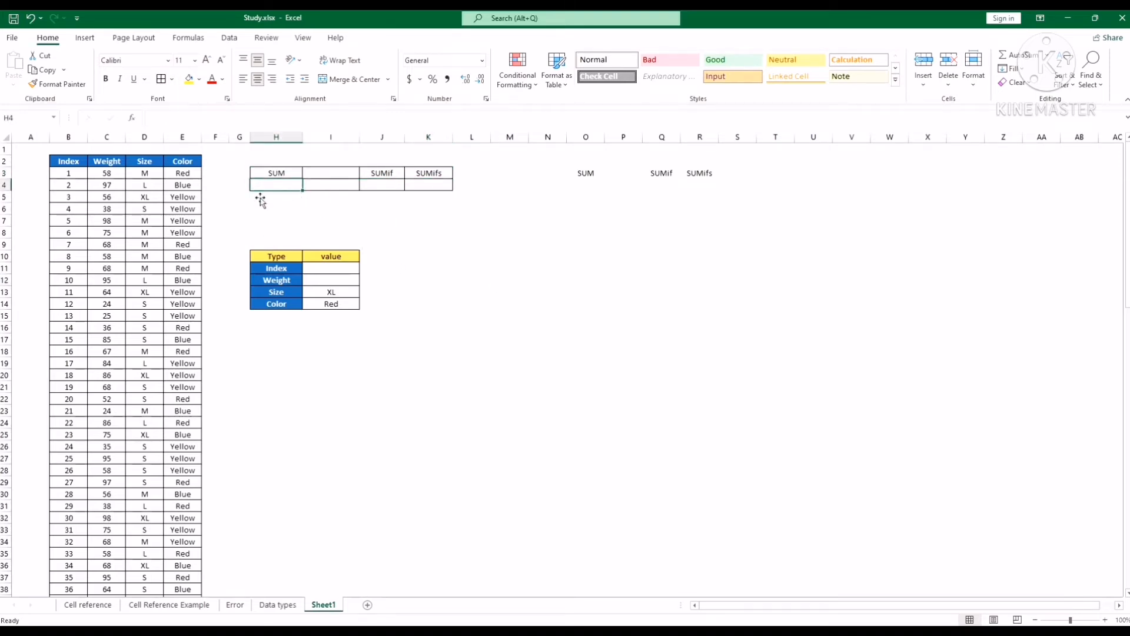
pyautogui.click(269, 117)
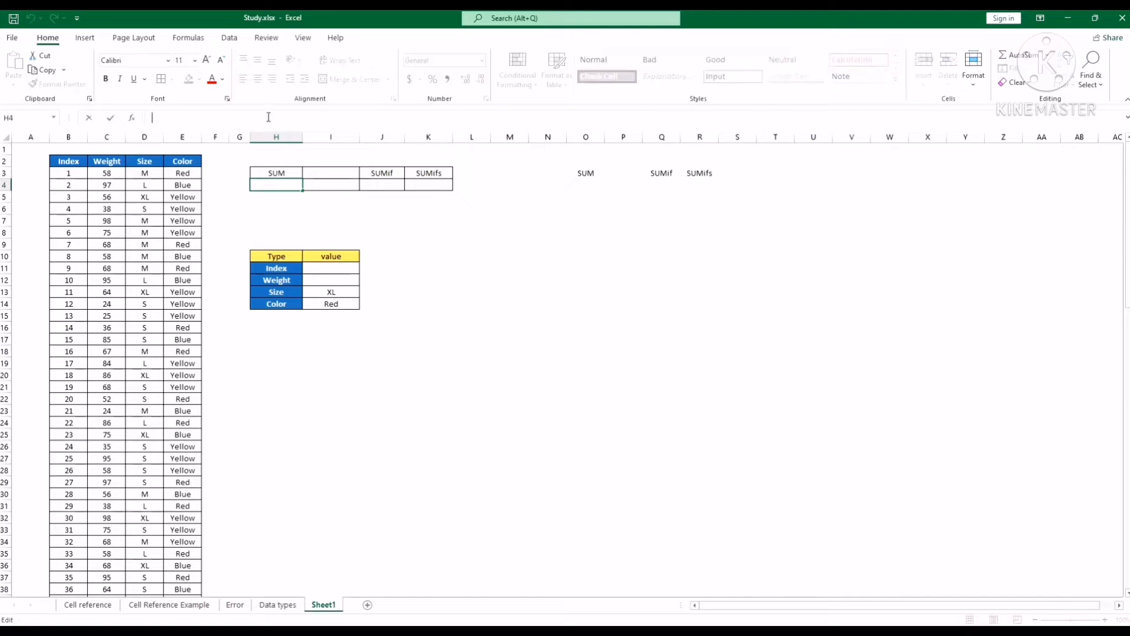
pyautogui.write('=')
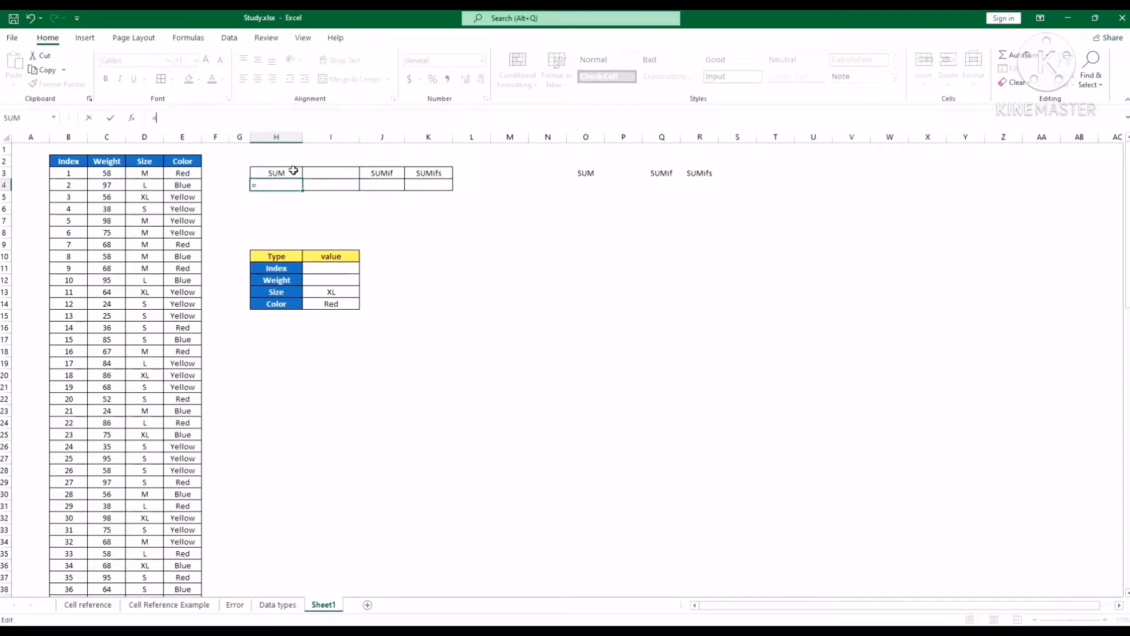
pyautogui.write('(')
pyautogui.write('sum')
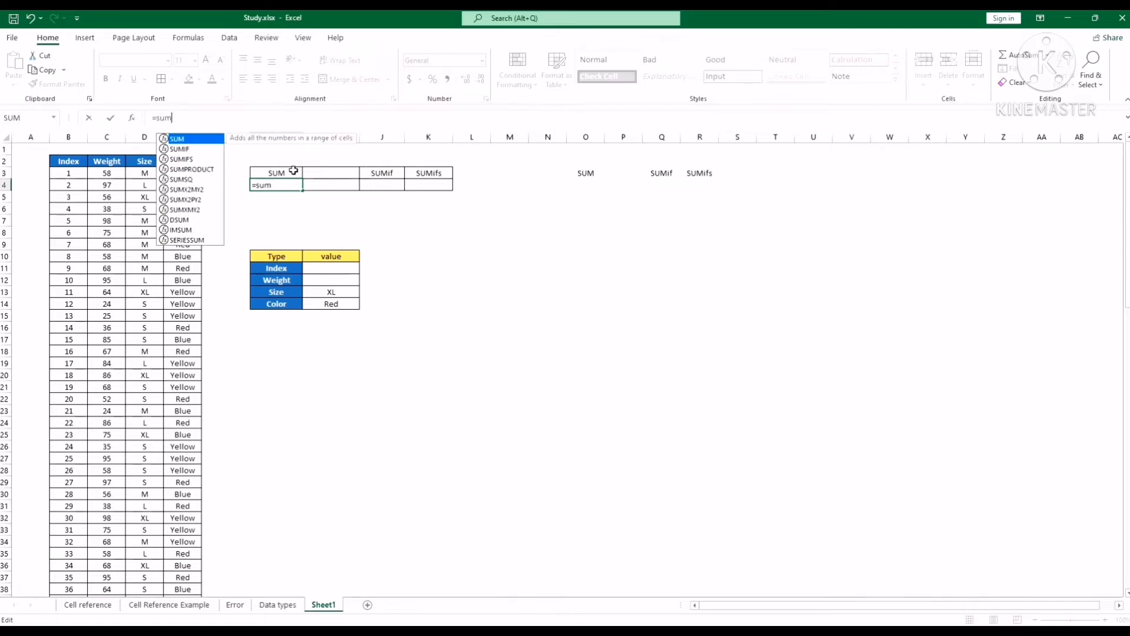
pyautogui.press('Tab')
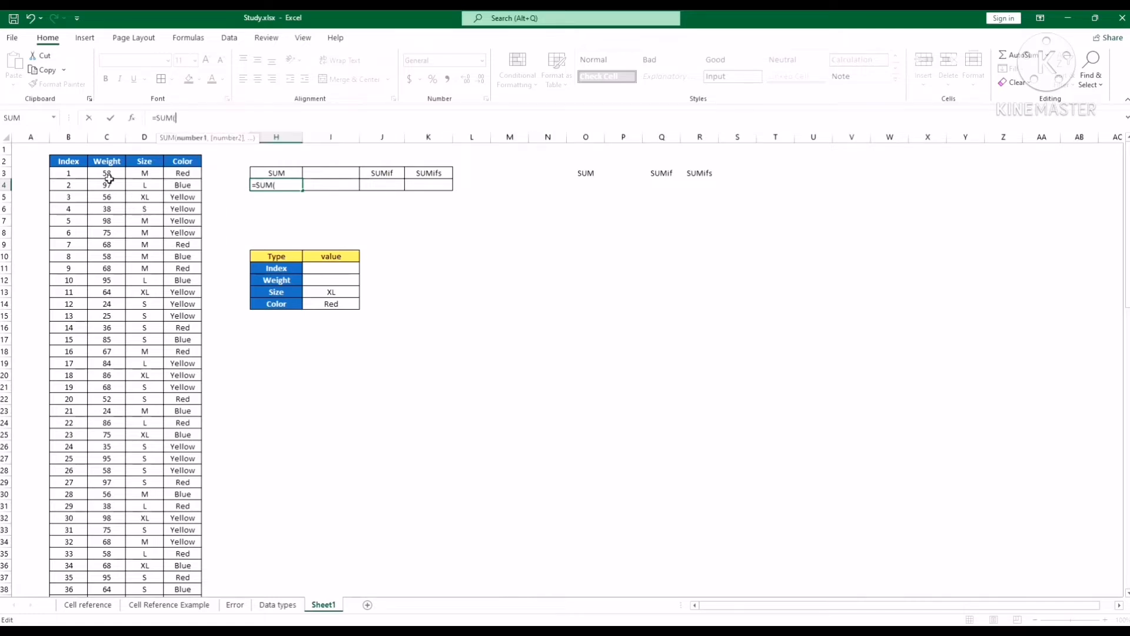
pyautogui.click(112, 176)
pyautogui.moveTo(113, 176); pyautogui.dragTo(188, 431)
pyautogui.scroll(19, 186, 412)
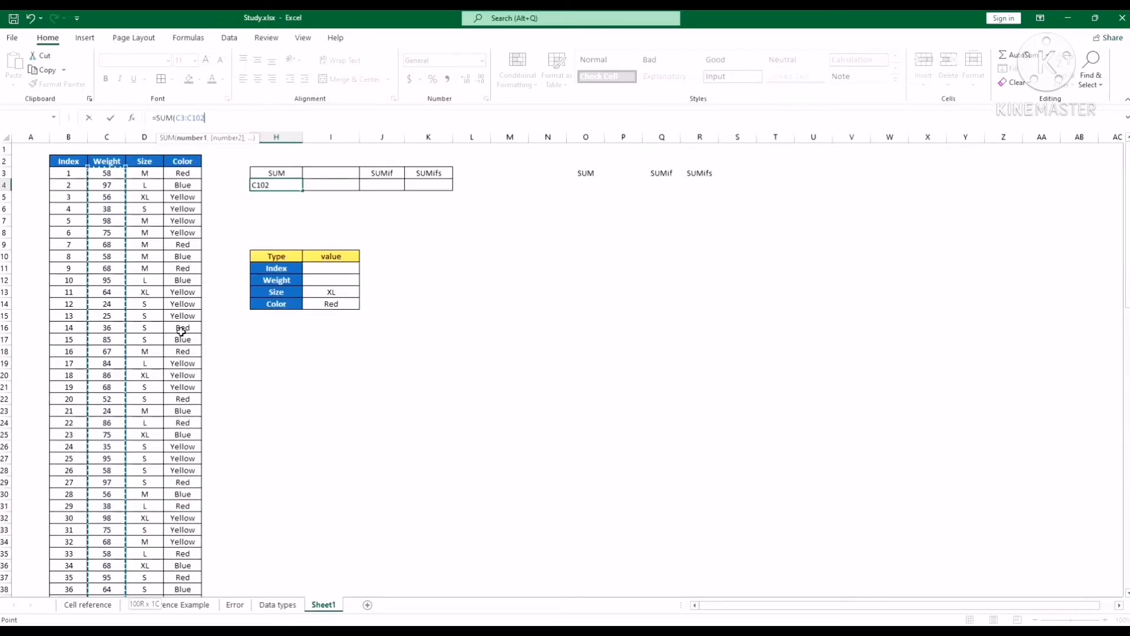
pyautogui.press('Return')
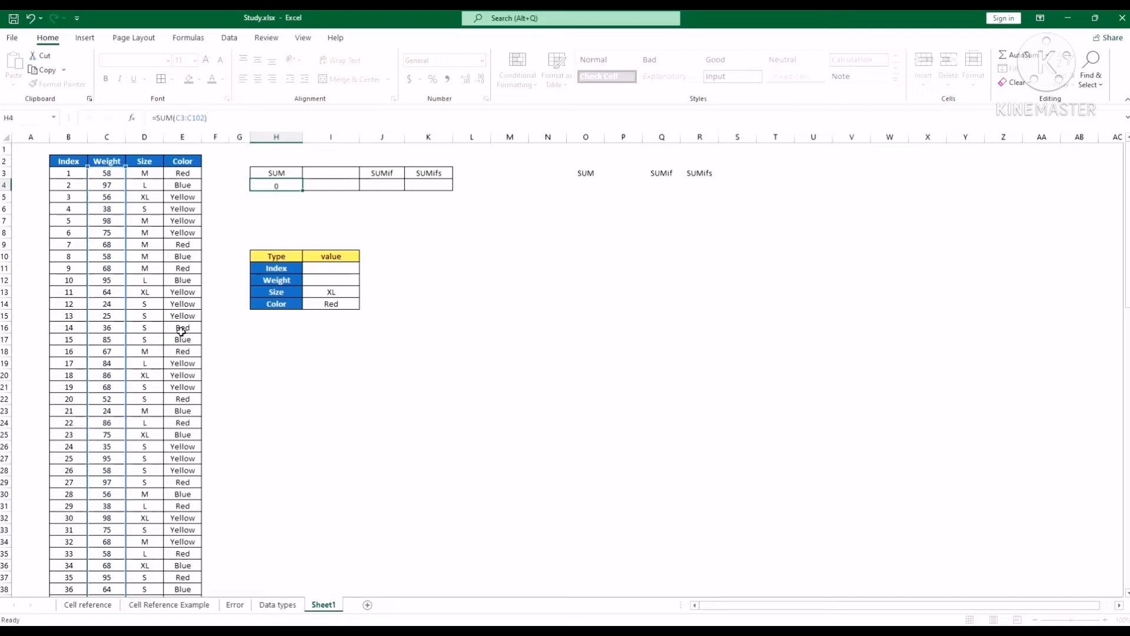
# Step: Select the Weight values C3:C102 and compare their sum with the SUM formula's result in H4
pyautogui.click(295, 186)
pyautogui.click(107, 174)
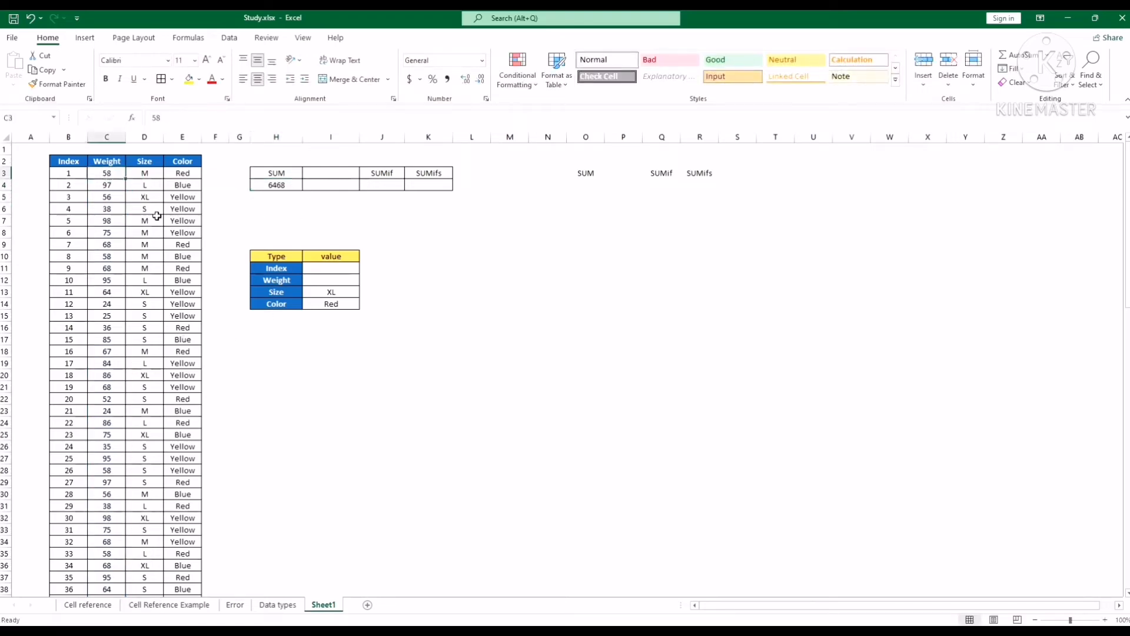
pyautogui.hotkey('ctrl', 'shift', 'Down')
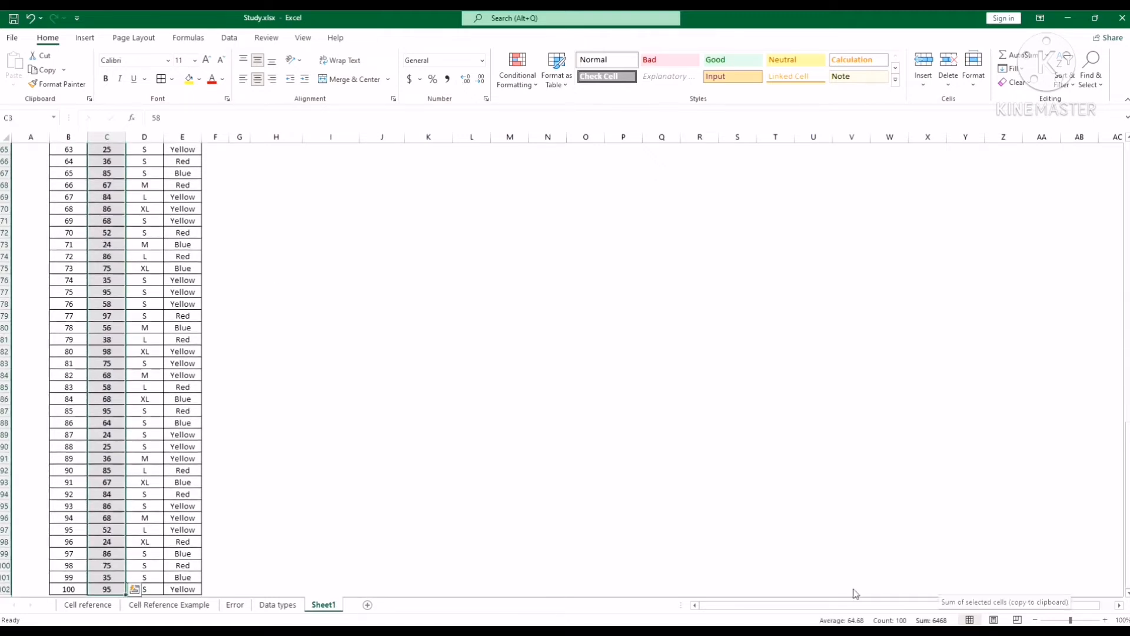
pyautogui.scroll(-6, 228, 492)
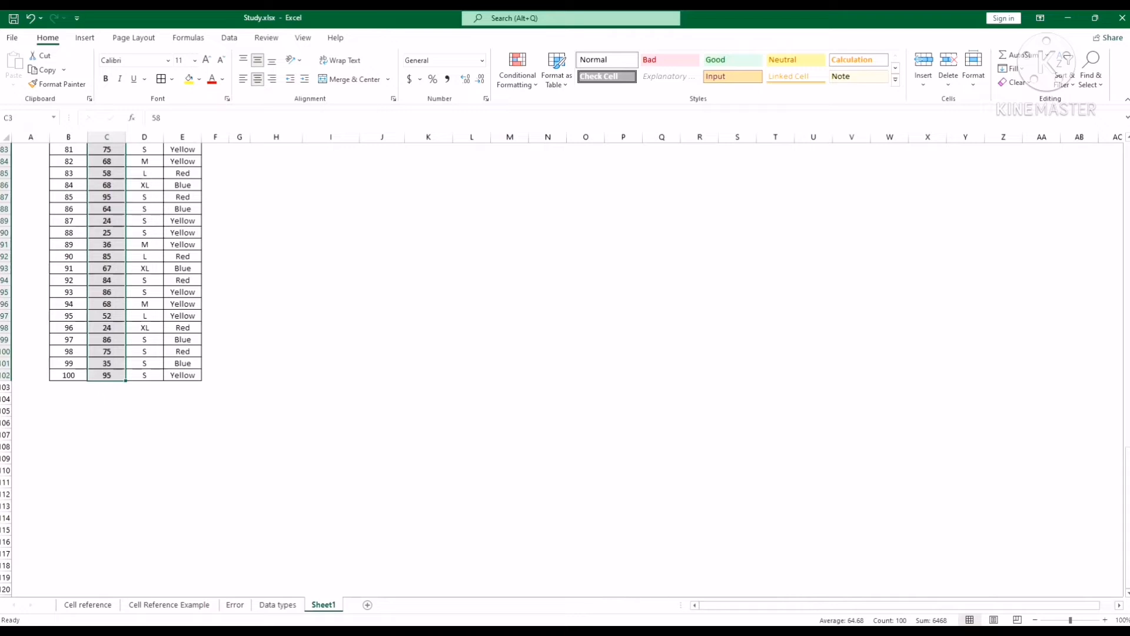
pyautogui.scroll(20, 502, 418)
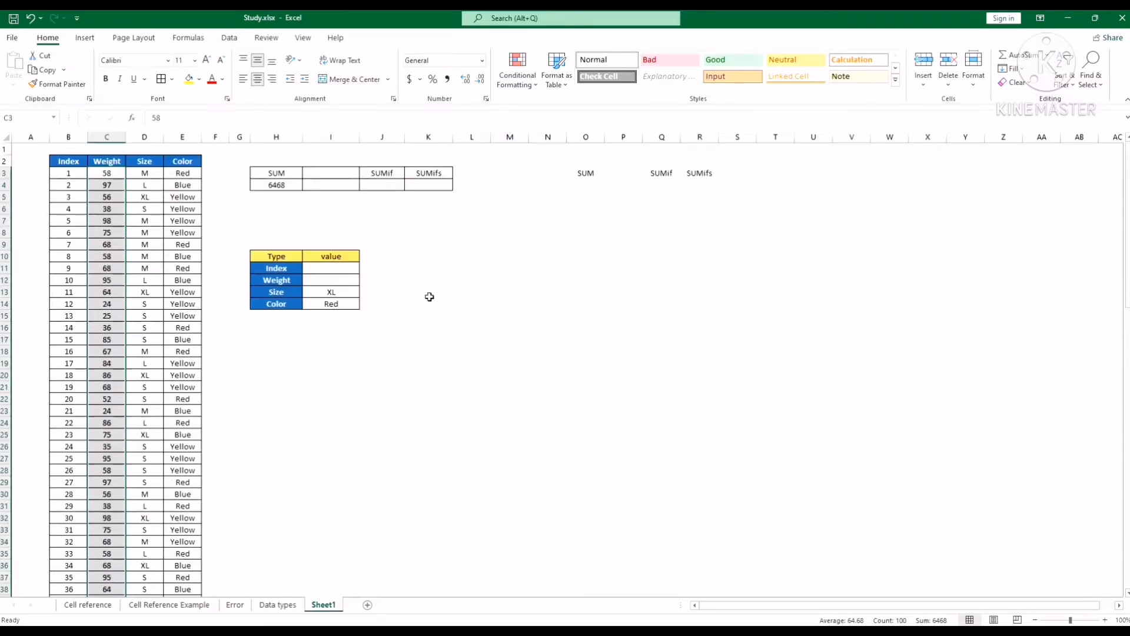
pyautogui.click(471, 268)
pyautogui.click(291, 185)
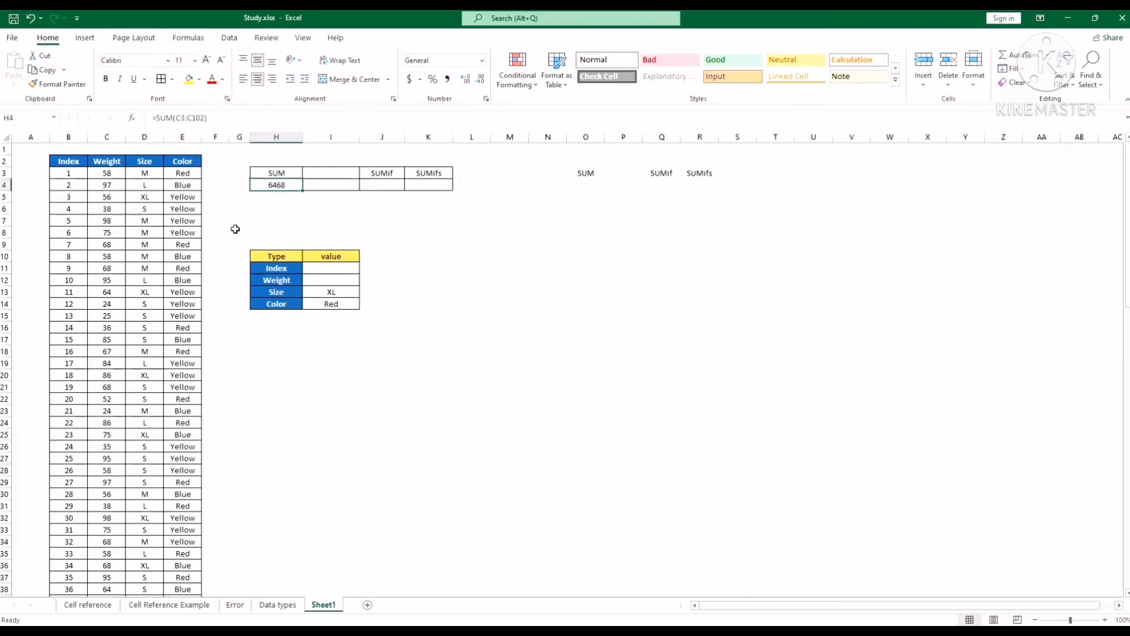
# Step: Start a SUMIF formula in J4 under the SUMif heading with the Weight values C3:C102 as its range
pyautogui.click(392, 185)
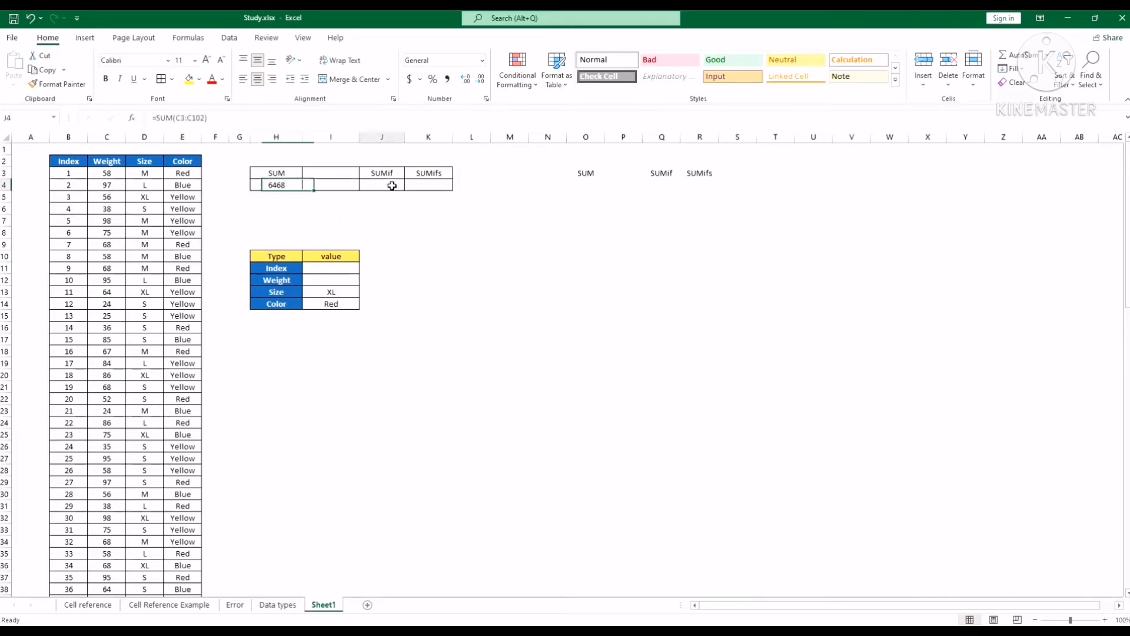
pyautogui.click(379, 118)
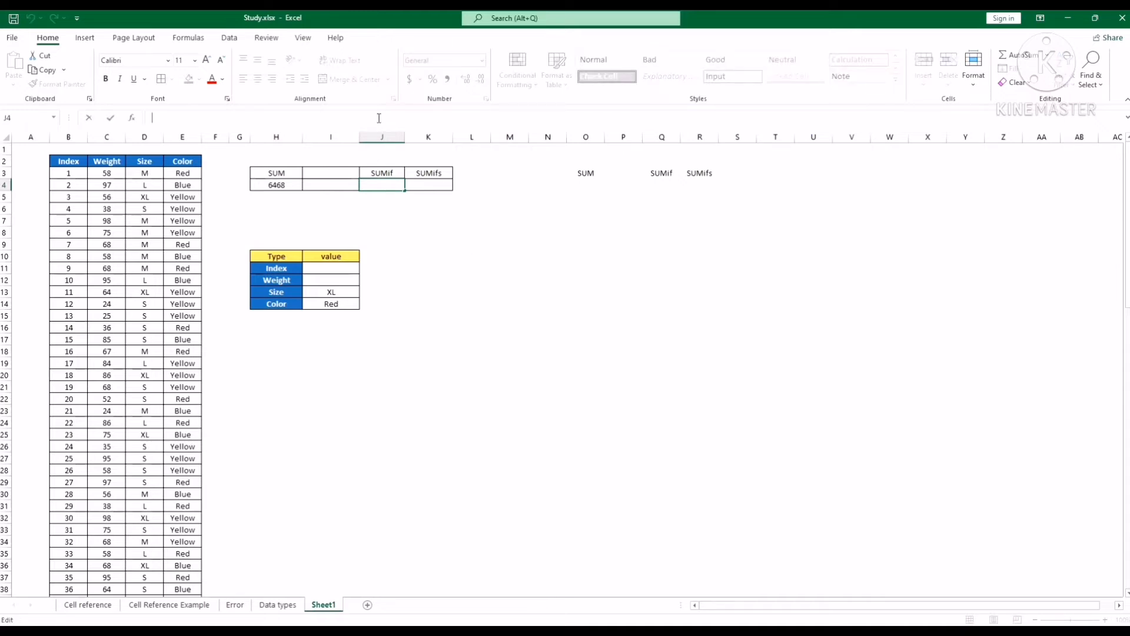
pyautogui.write('=')
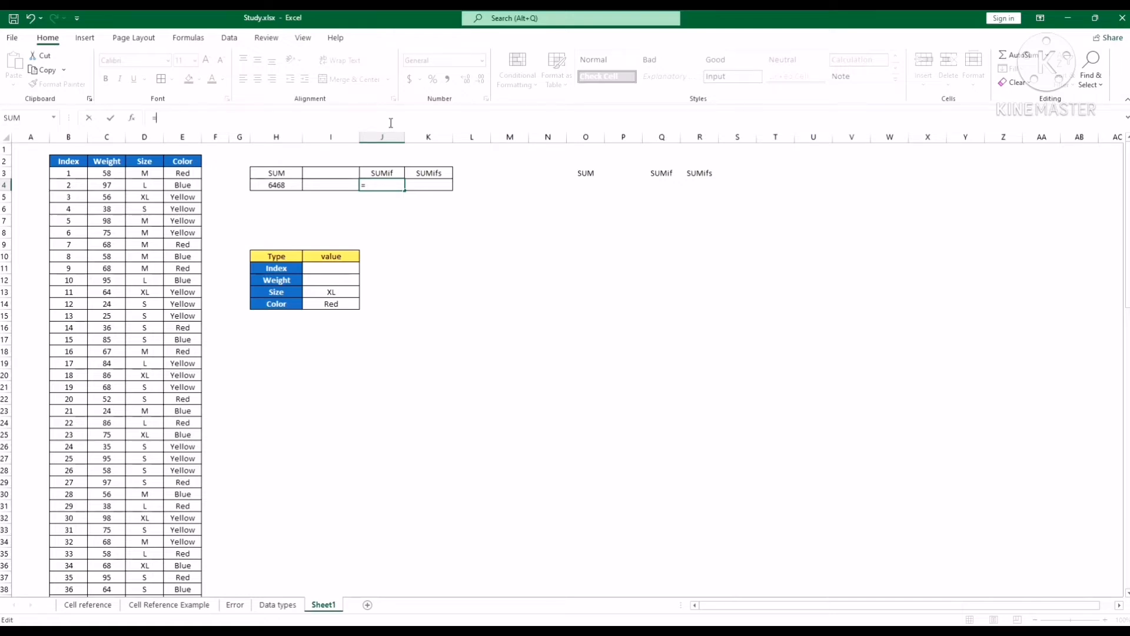
pyautogui.write('sum')
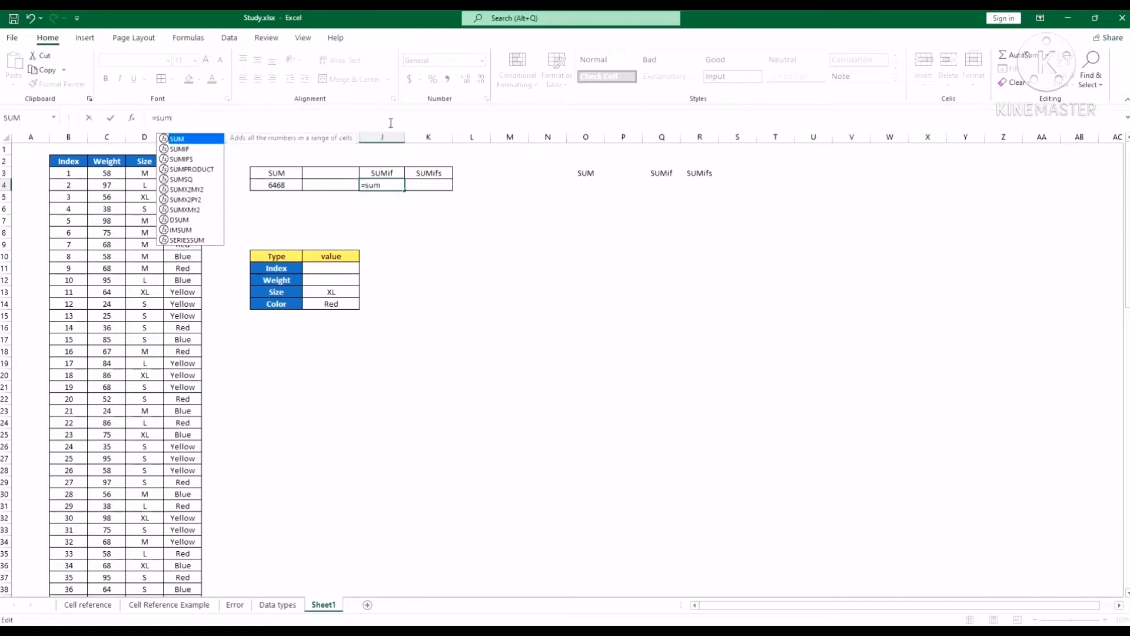
pyautogui.press('Down')
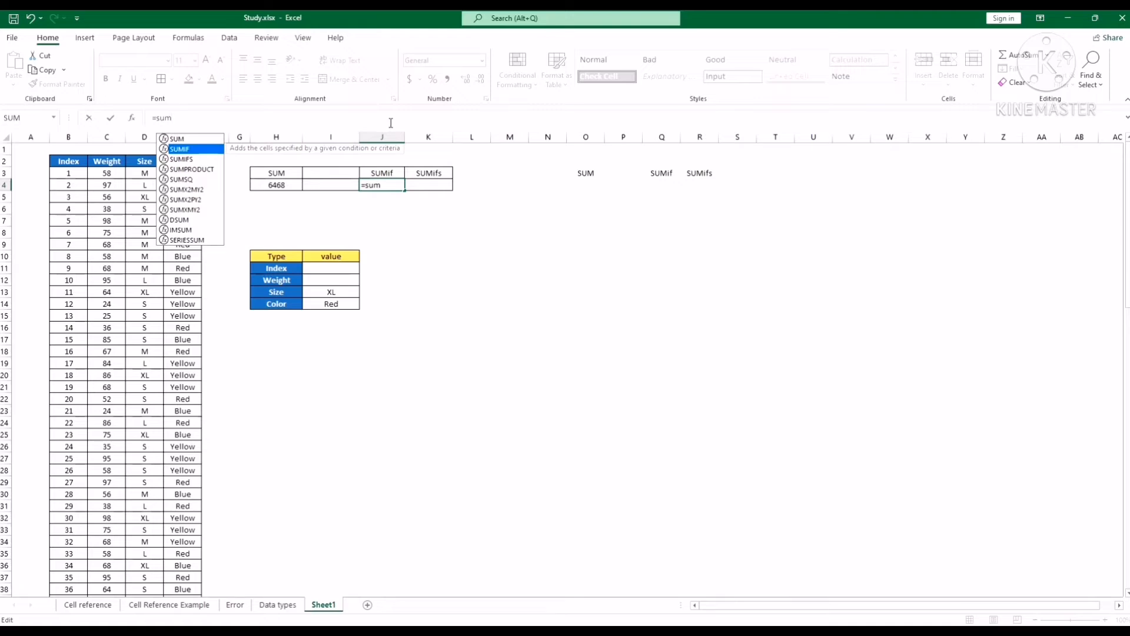
pyautogui.press('Tab')
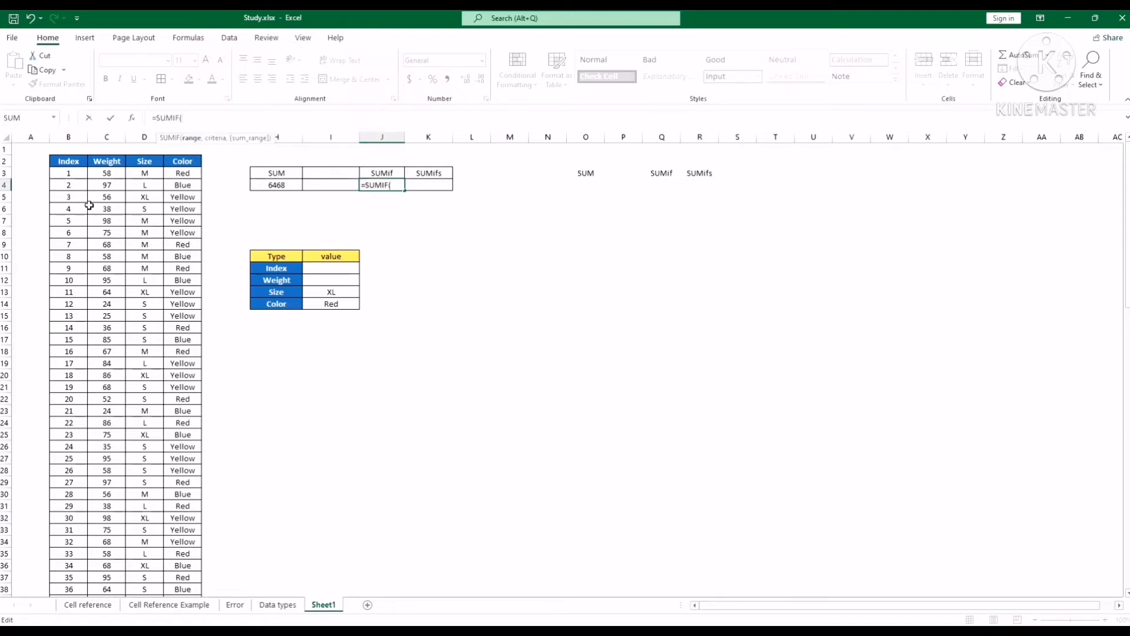
pyautogui.click(115, 174)
pyautogui.hotkey('ctrl', 'shift', 'Down')
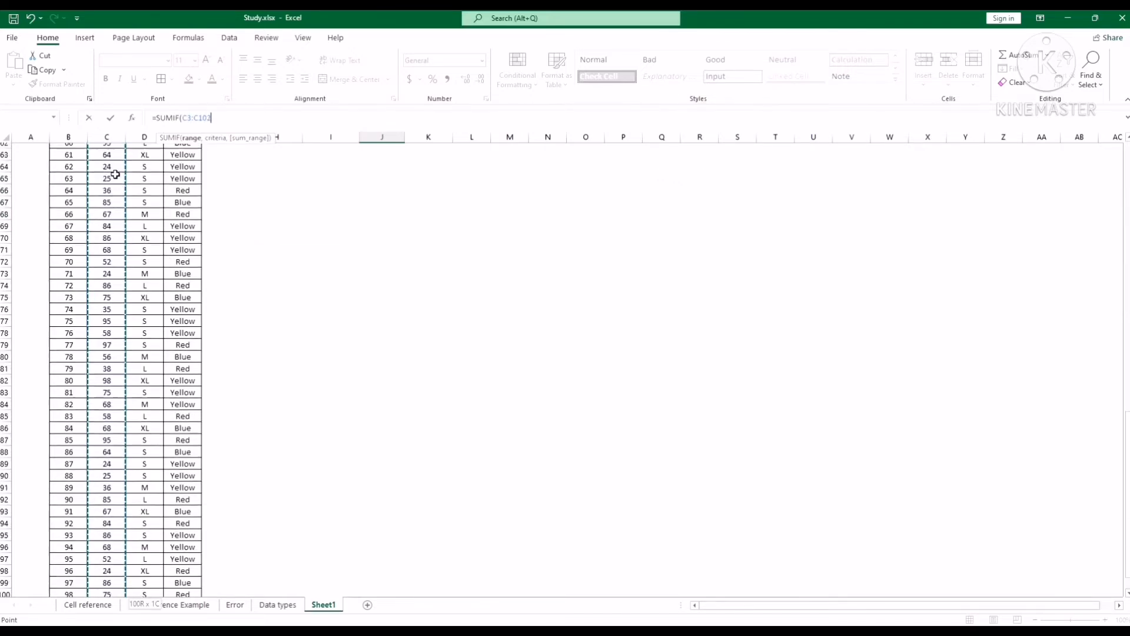
pyautogui.scroll(-16, 115, 317)
pyautogui.scroll(16, 115, 317)
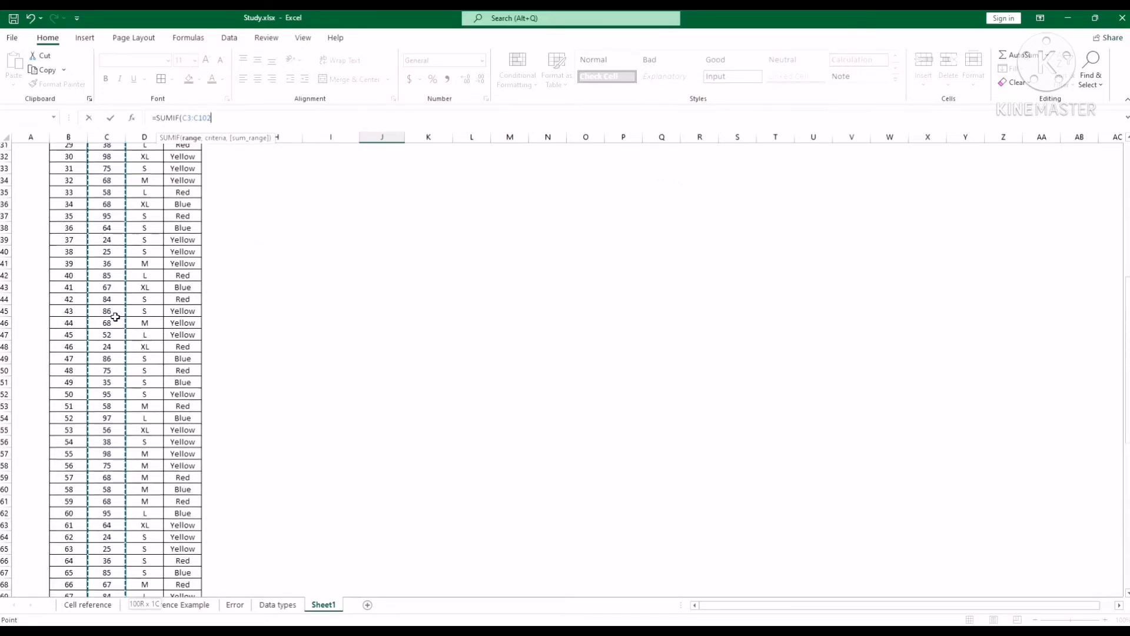
# Step: Complete the SUMIF formula in J4 with the criterion ">55" to total only the weights above 55
pyautogui.write(',">')
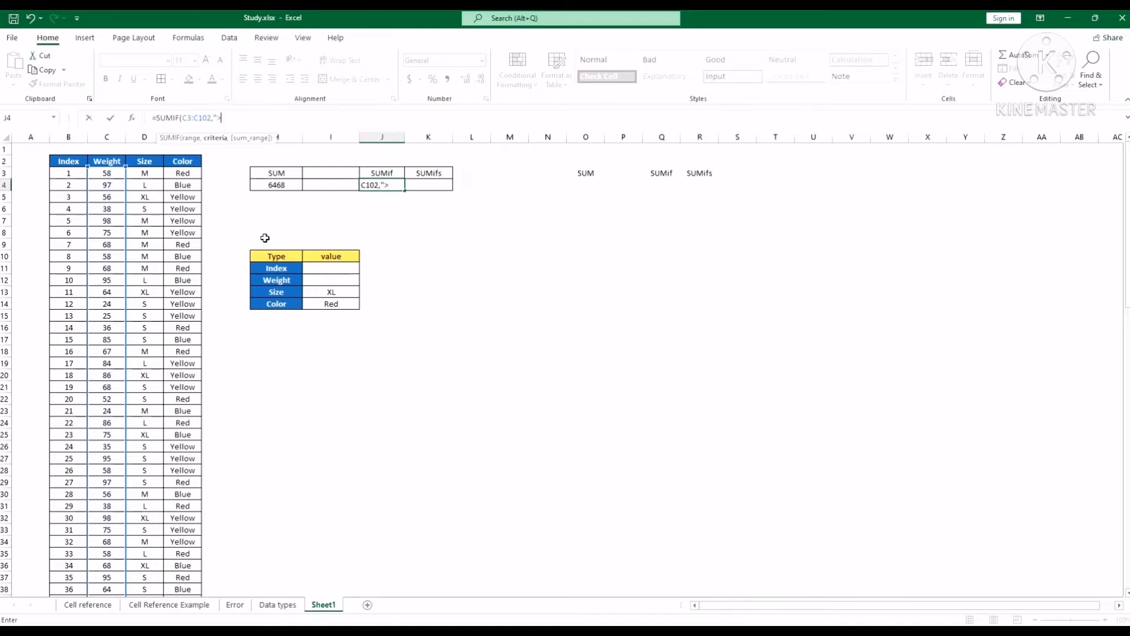
pyautogui.write('55")')
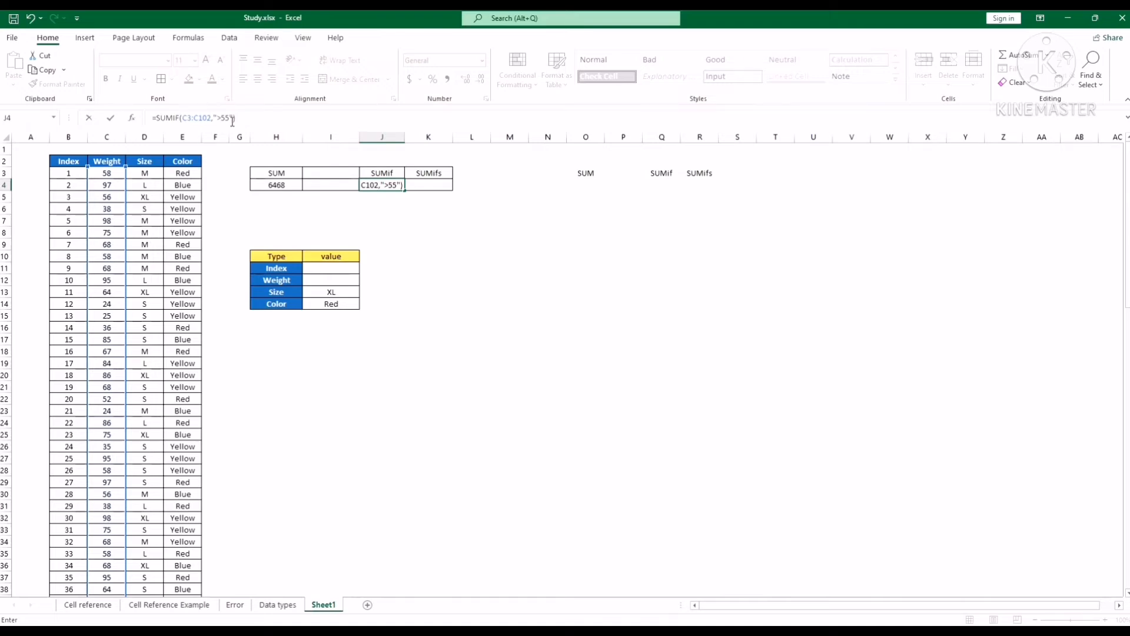
pyautogui.press('Return')
pyautogui.click(388, 185)
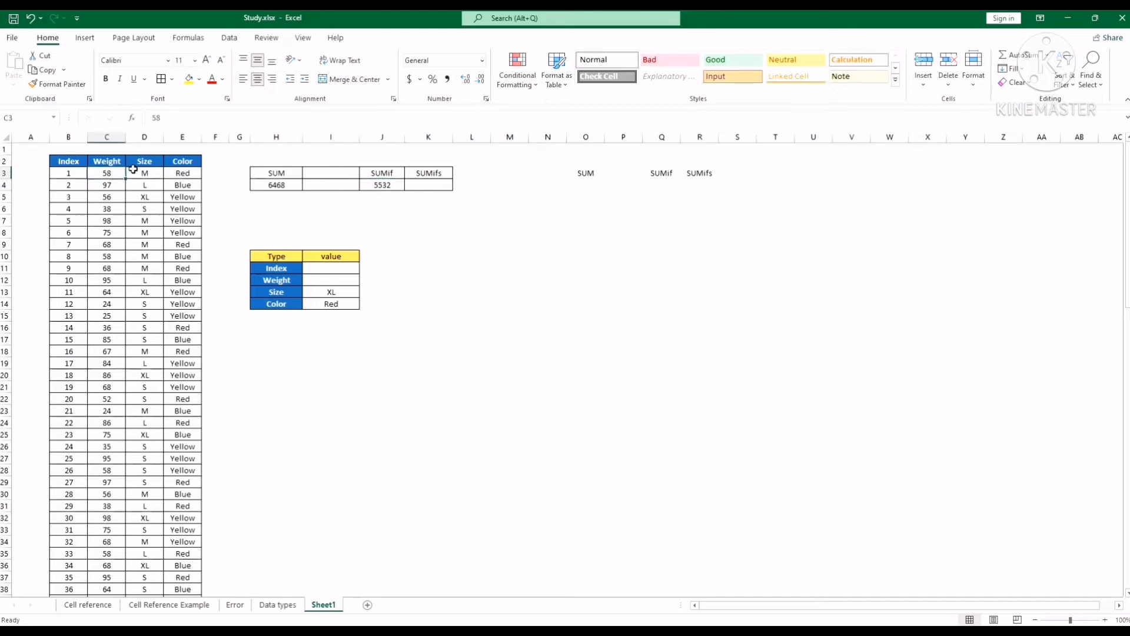
# Step: Filter the table to show only rows where Weight is greater than 55
pyautogui.click(107, 161)
pyautogui.click(81, 160)
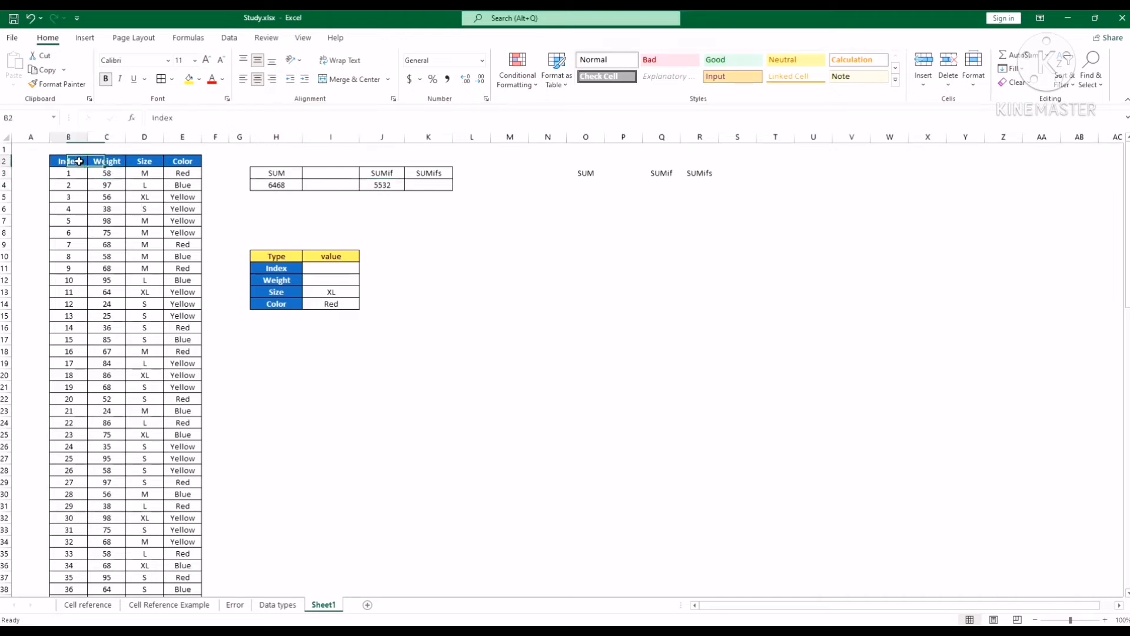
pyautogui.click(229, 38)
pyautogui.click(389, 66)
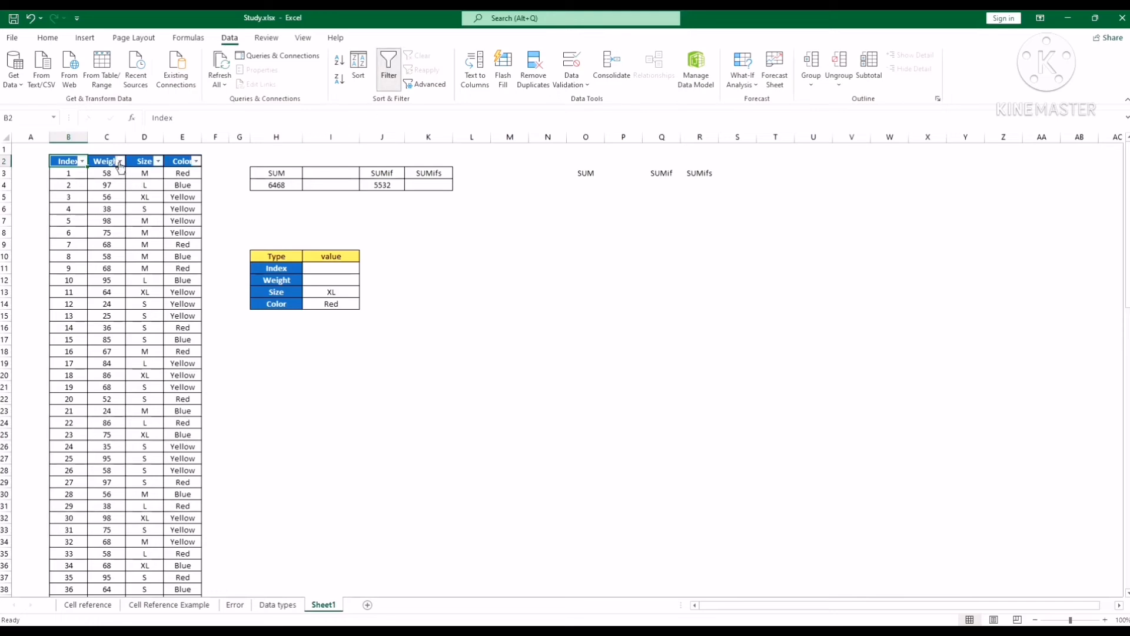
pyautogui.click(121, 161)
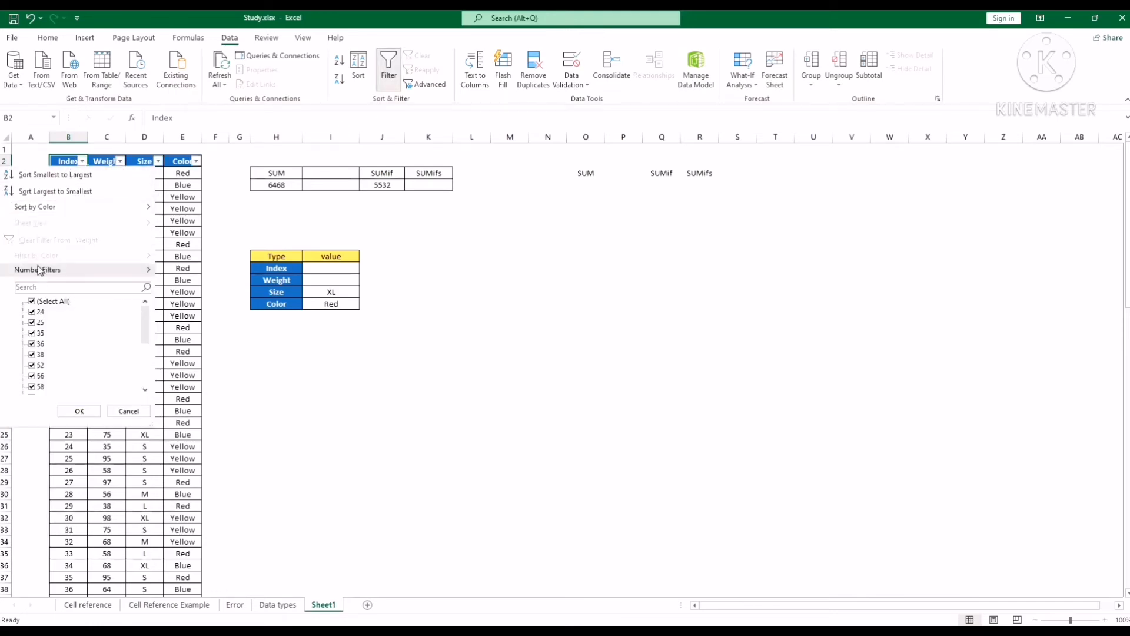
pyautogui.moveTo(66, 272)
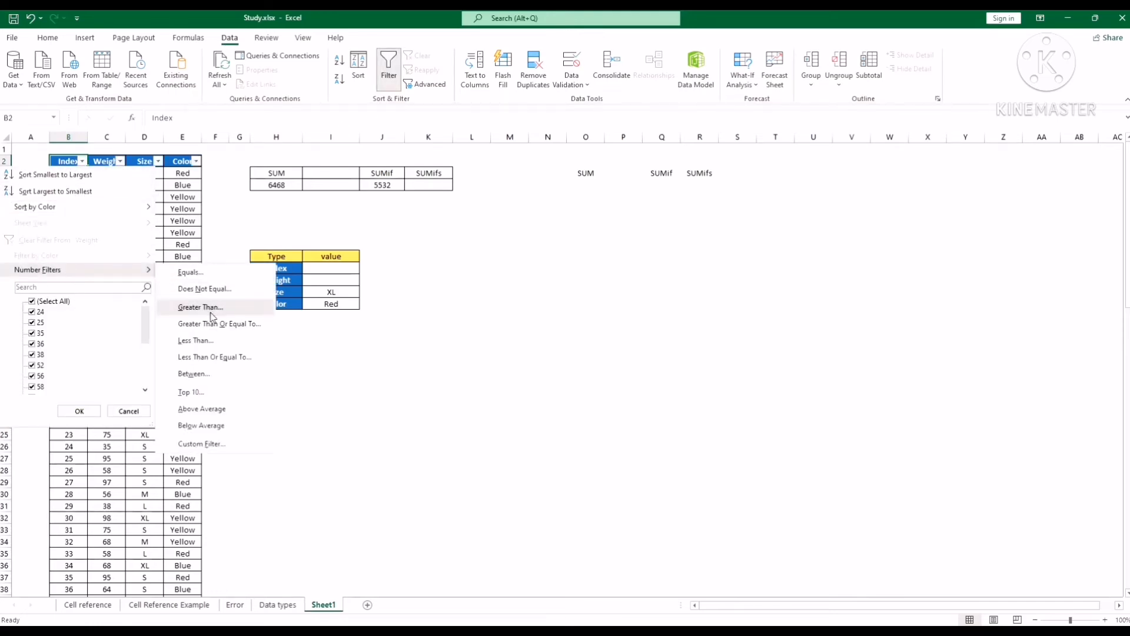
pyautogui.click(201, 307)
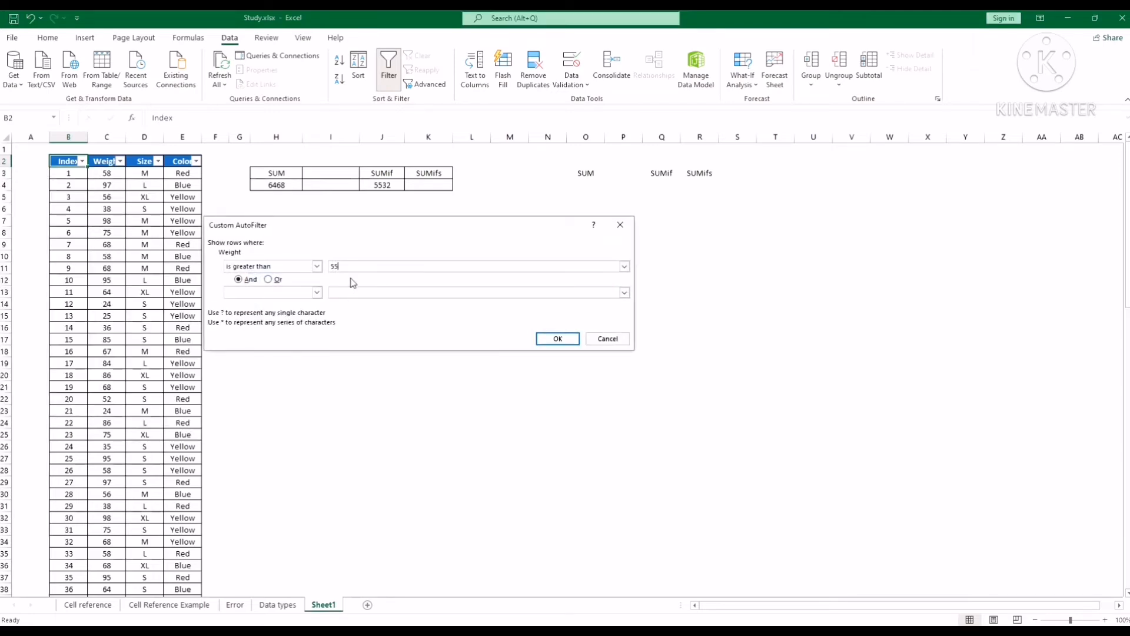
pyautogui.click(569, 340)
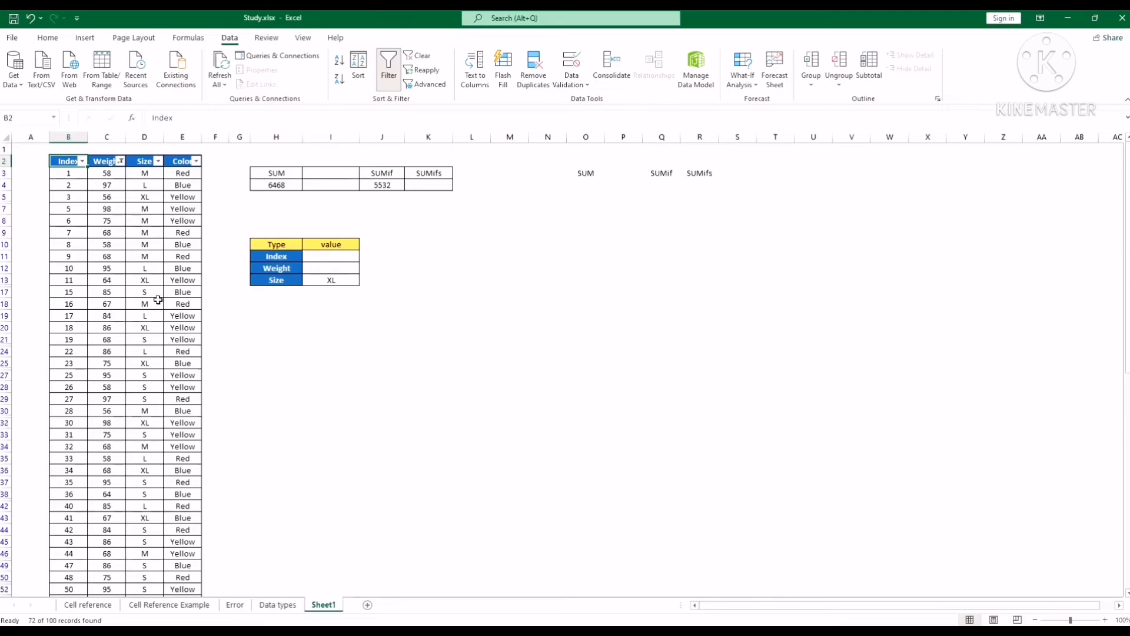
# Step: Select the filtered Weight values to compare their sum with the SUMIF result in J4, and remove the table's filter
pyautogui.scroll(-17, 158, 300)
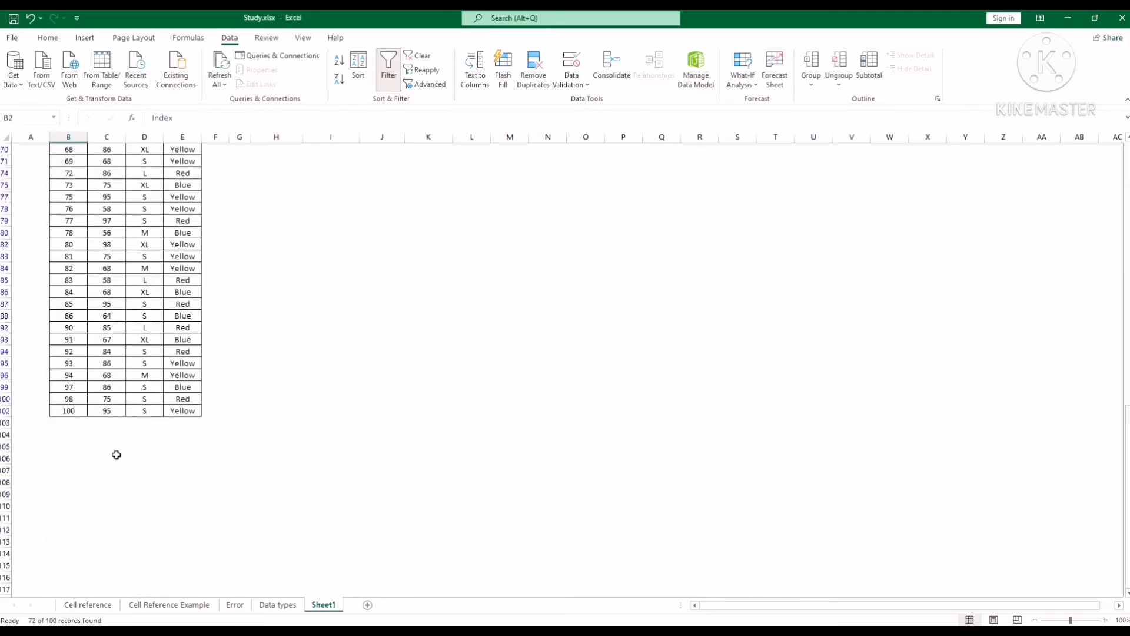
pyautogui.scroll(20, 116, 412)
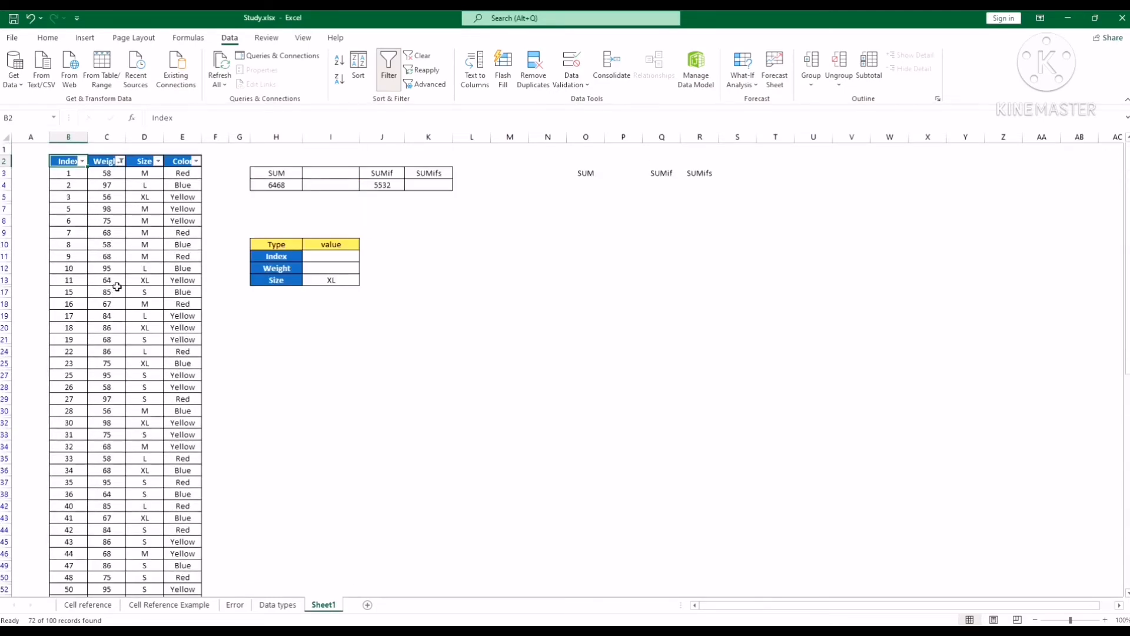
pyautogui.click(117, 175)
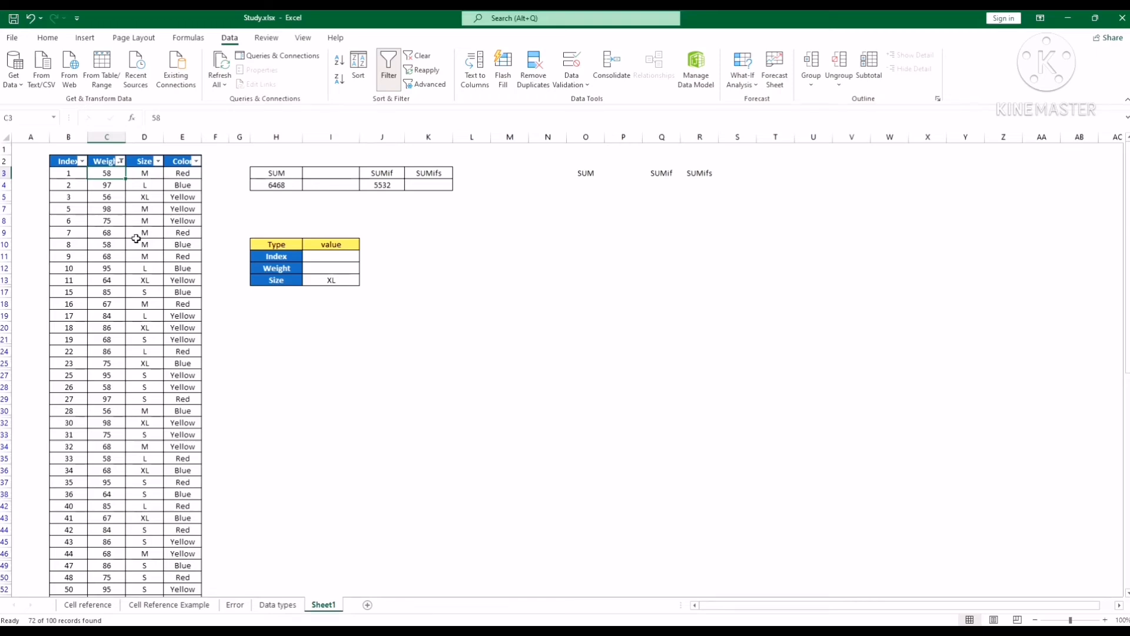
pyautogui.hotkey('ctrl', 'shift', 'Down')
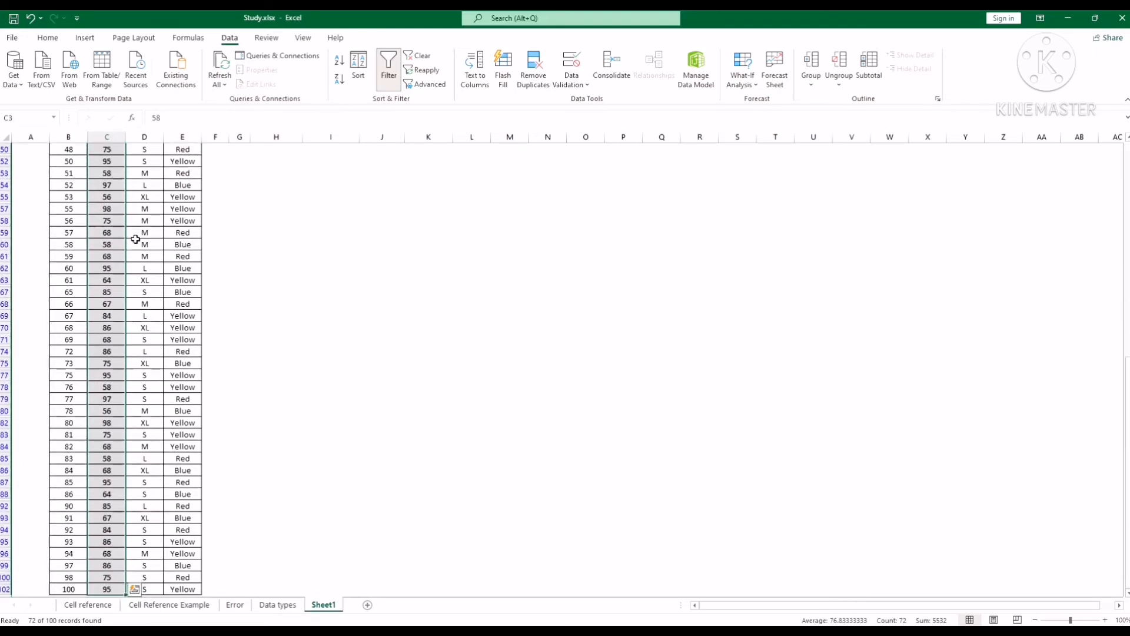
pyautogui.scroll(17, 135, 239)
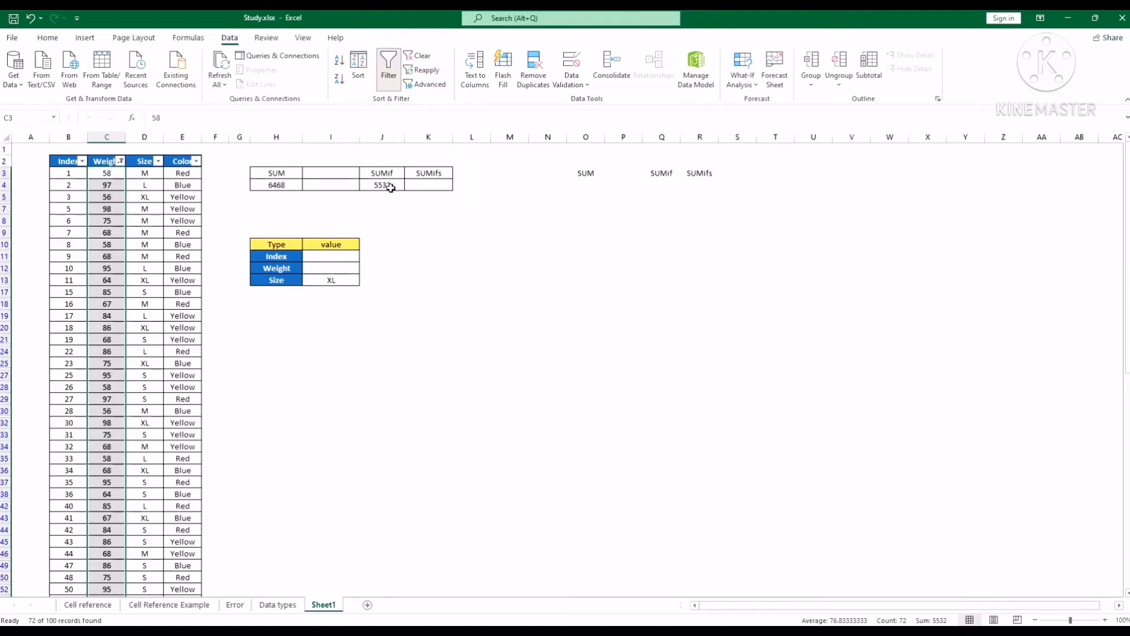
pyautogui.click(388, 66)
pyautogui.click(447, 303)
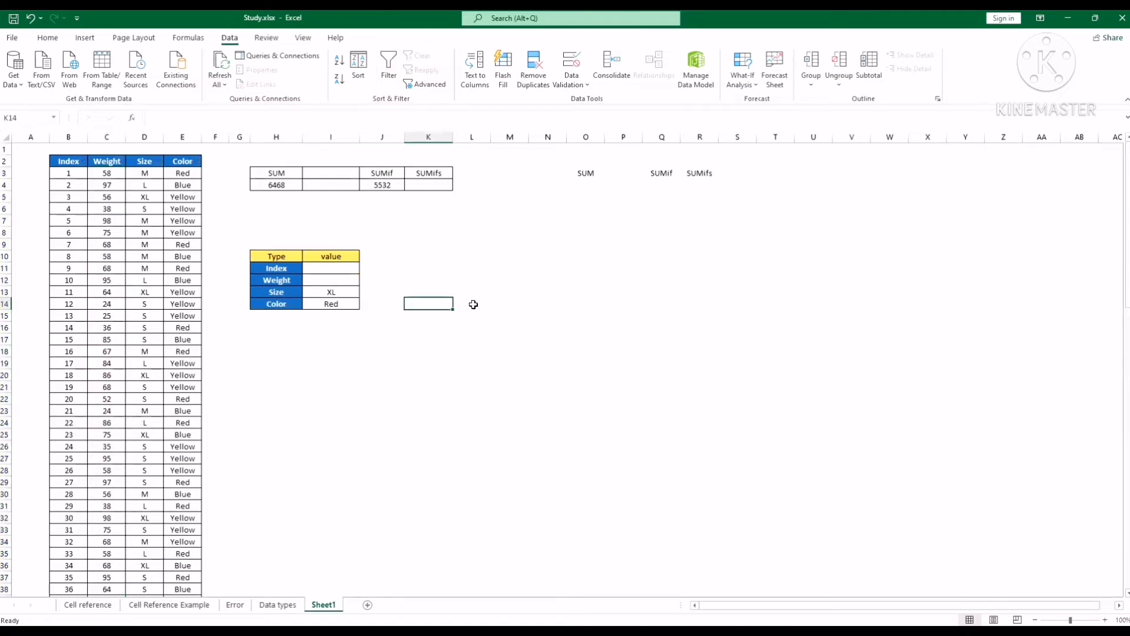
# Step: Start a SUMIFS formula in K4 under the SUMifs heading with the Weight values C3:C102 as the sum range
pyautogui.click(431, 186)
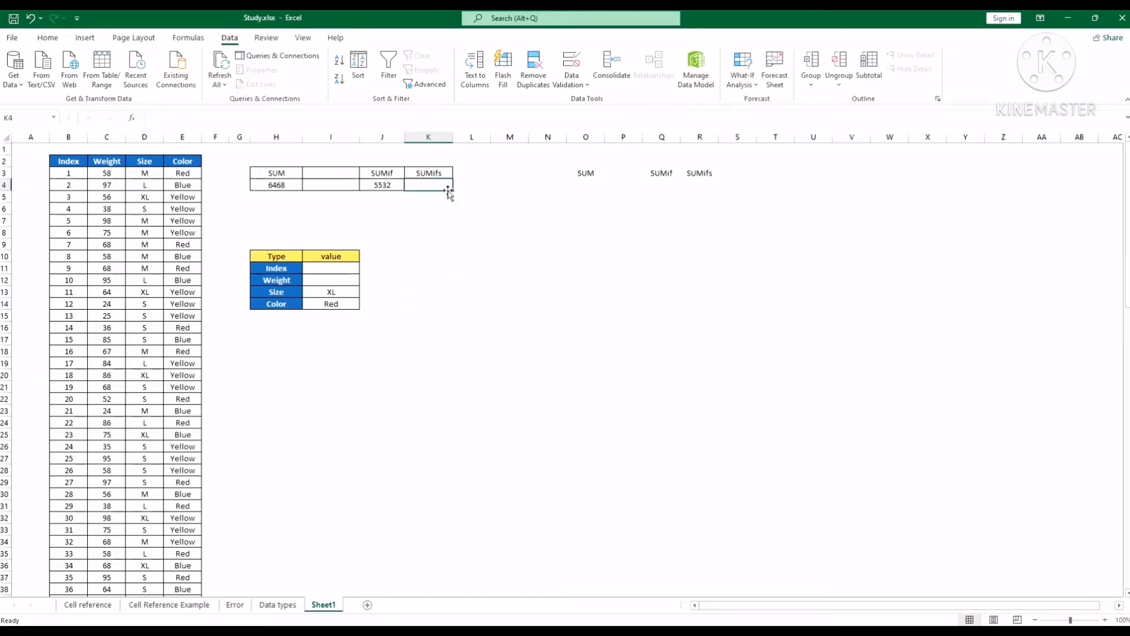
pyautogui.click(441, 119)
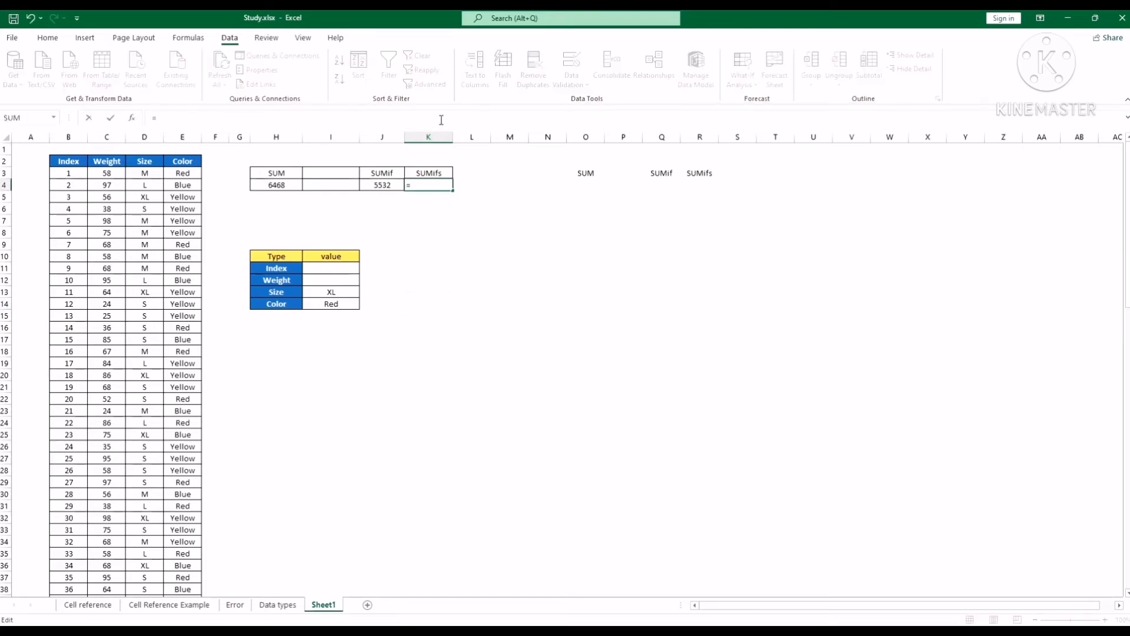
pyautogui.write('=sum')
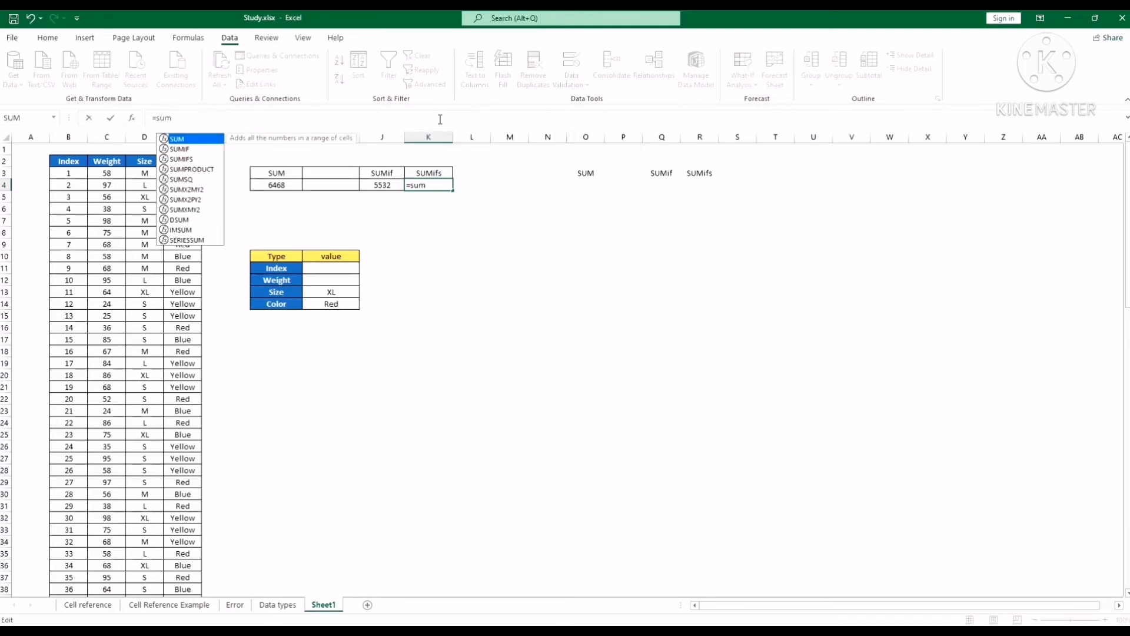
pyautogui.press('Down')
pyautogui.press('Down')
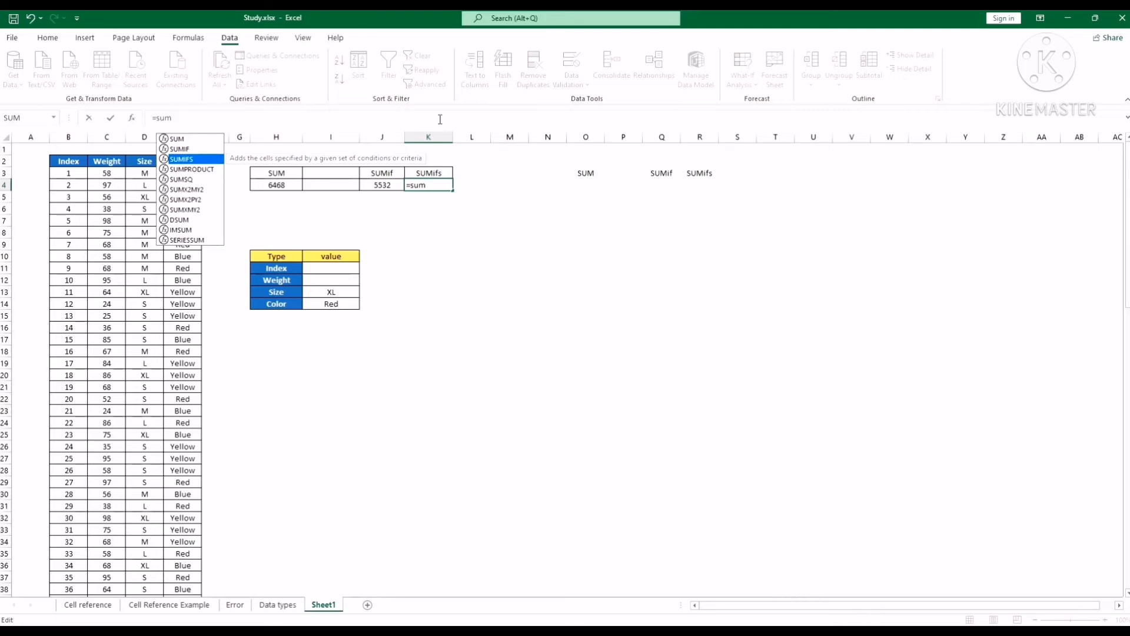
pyautogui.press('Tab')
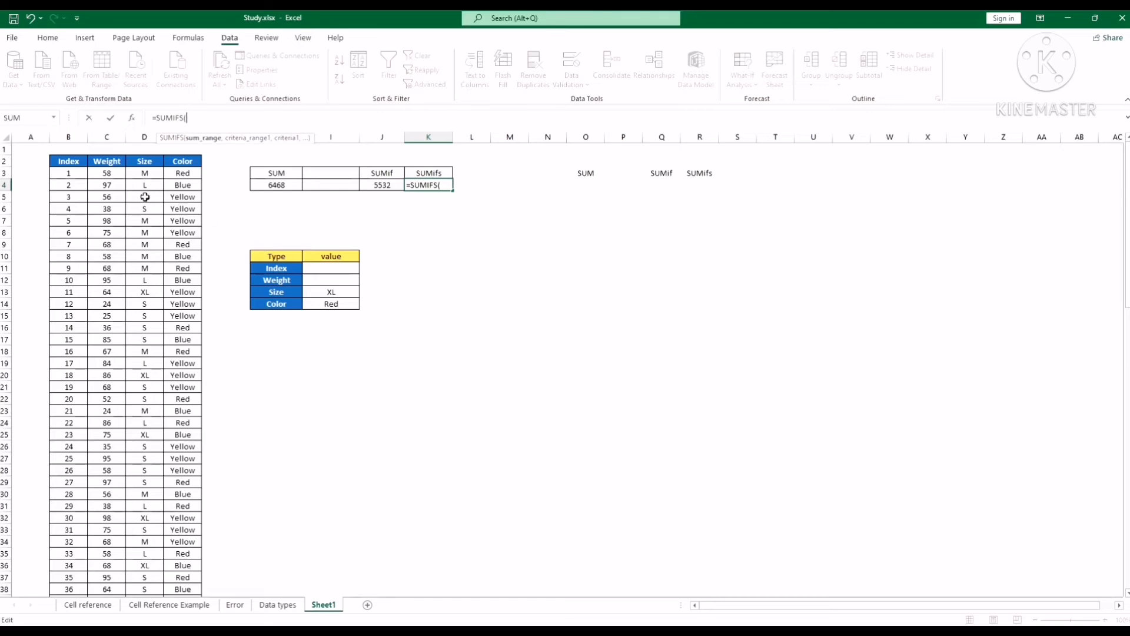
pyautogui.click(118, 175)
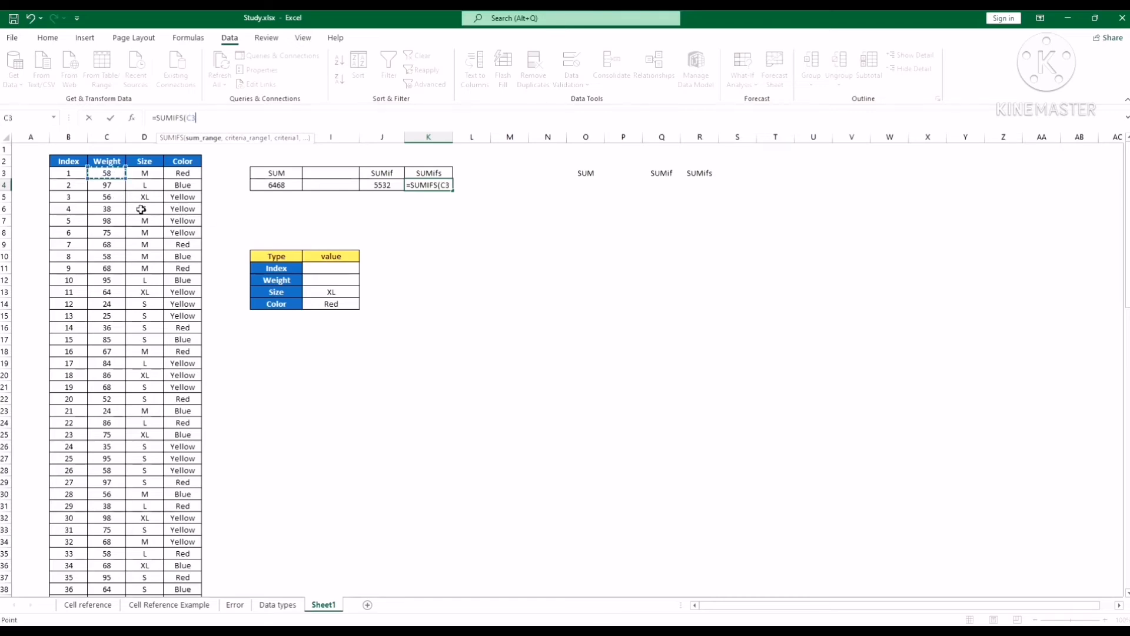
pyautogui.hotkey('ctrl', 'shift', 'Down')
pyautogui.scroll(11, 151, 332)
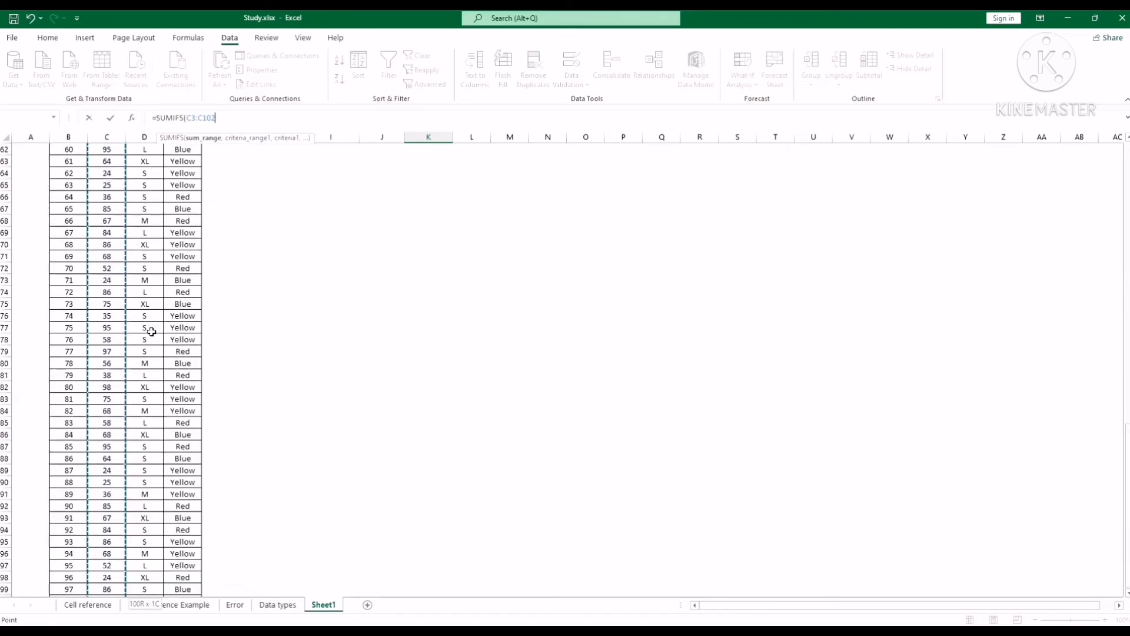
pyautogui.scroll(11, 152, 332)
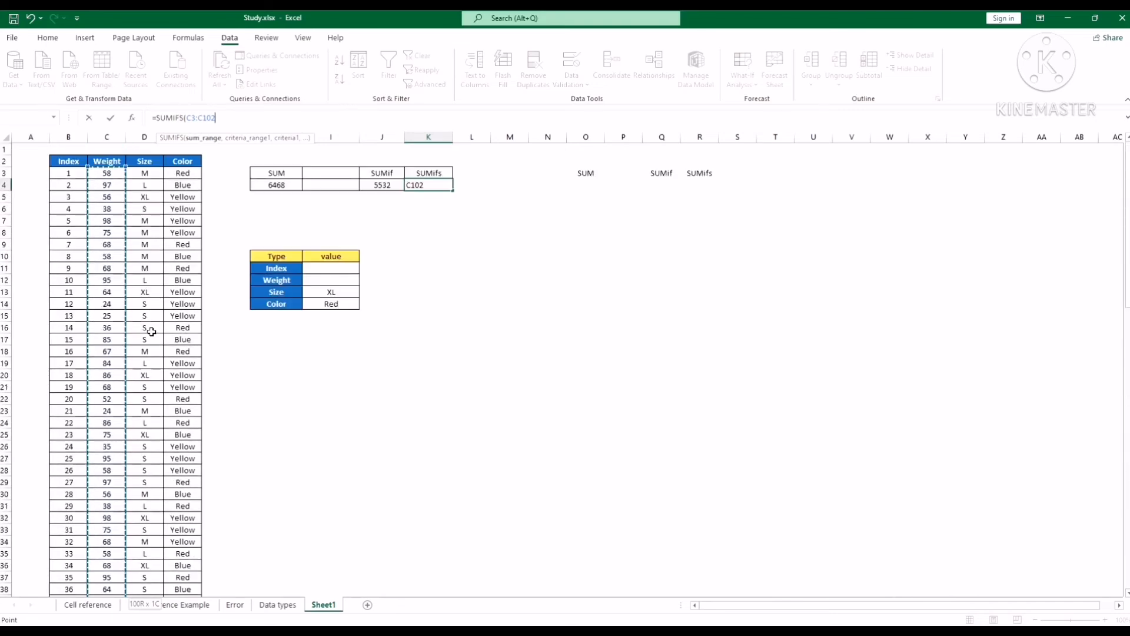
# Step: Add the Size values D3:D102 as the first criteria range of the SUMIFS formula in K4
pyautogui.write(',')
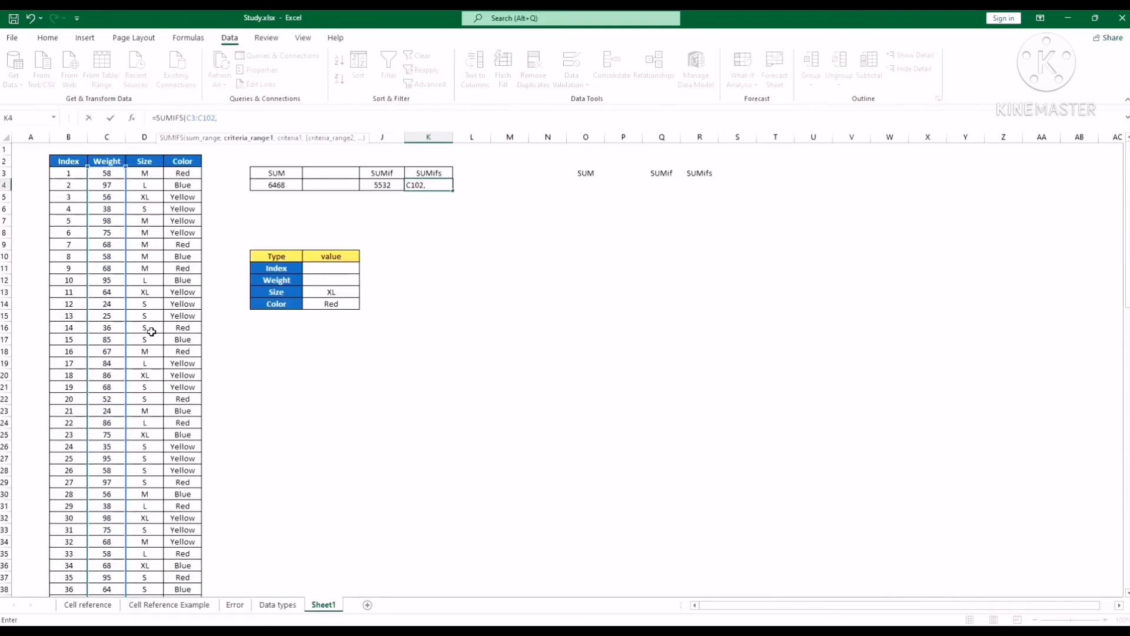
pyautogui.click(151, 173)
pyautogui.hotkey('ctrl', 'shift', 'Down')
pyautogui.scroll(11, 149, 220)
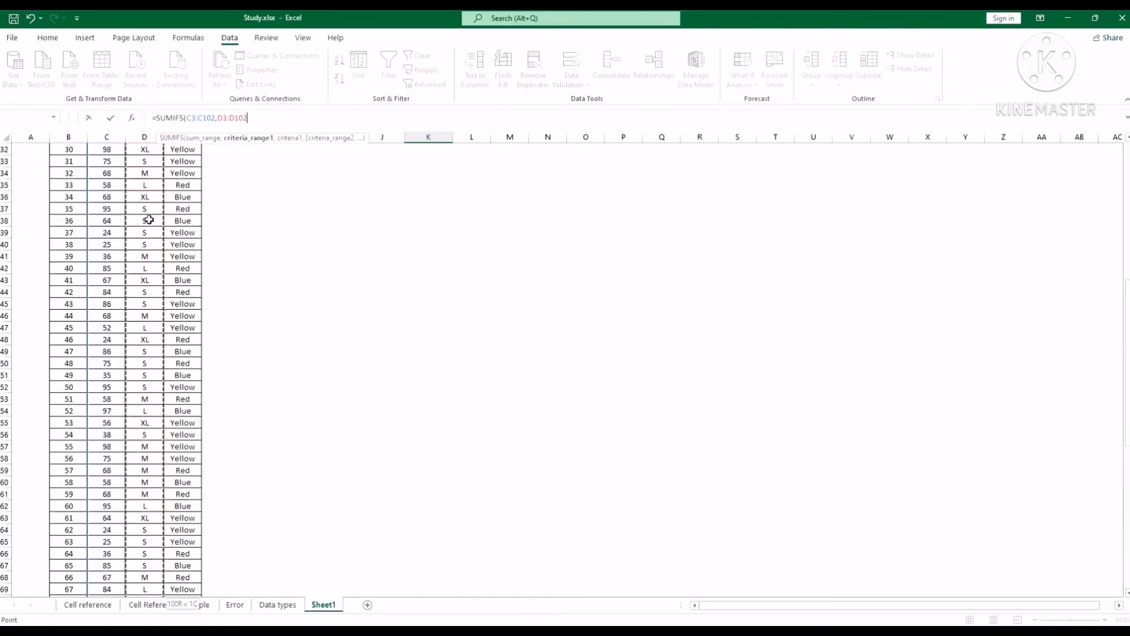
pyautogui.scroll(10, 149, 220)
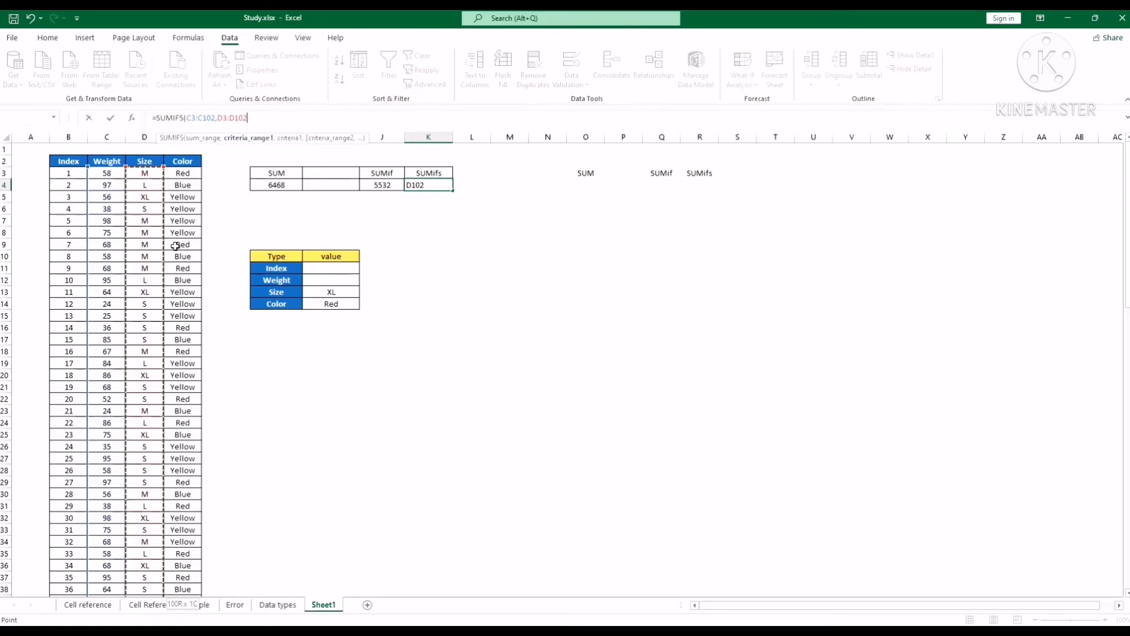
pyautogui.write(',')
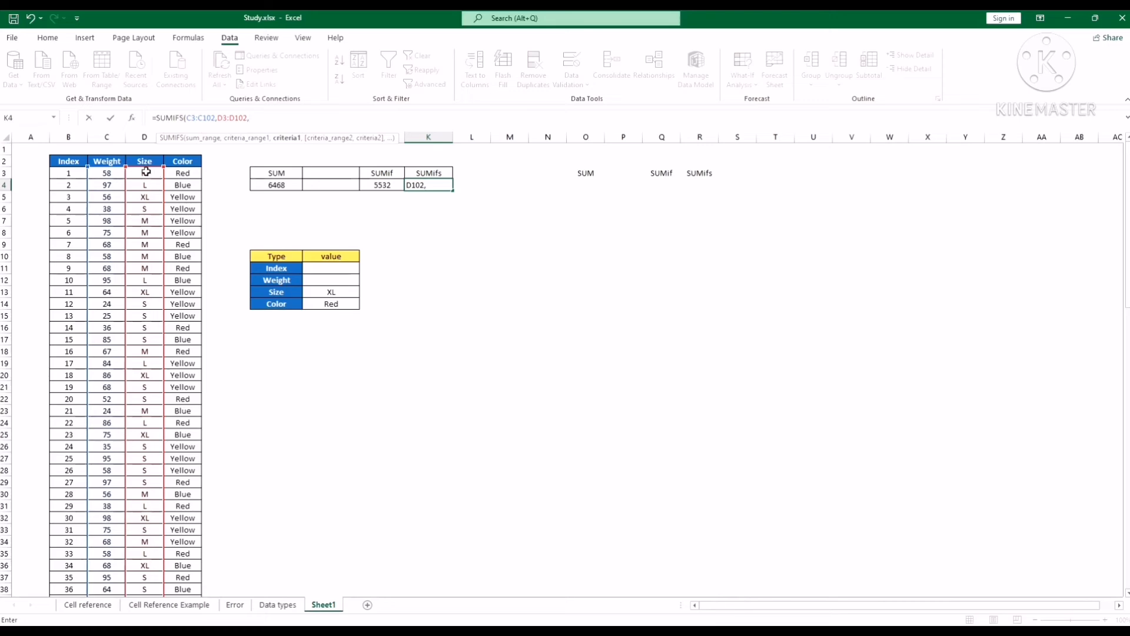
# Step: Complete the SUMIFS formula in K4 with size criterion I13, Color values E3:E102 as second criteria range and color criterion I14
pyautogui.click(331, 292)
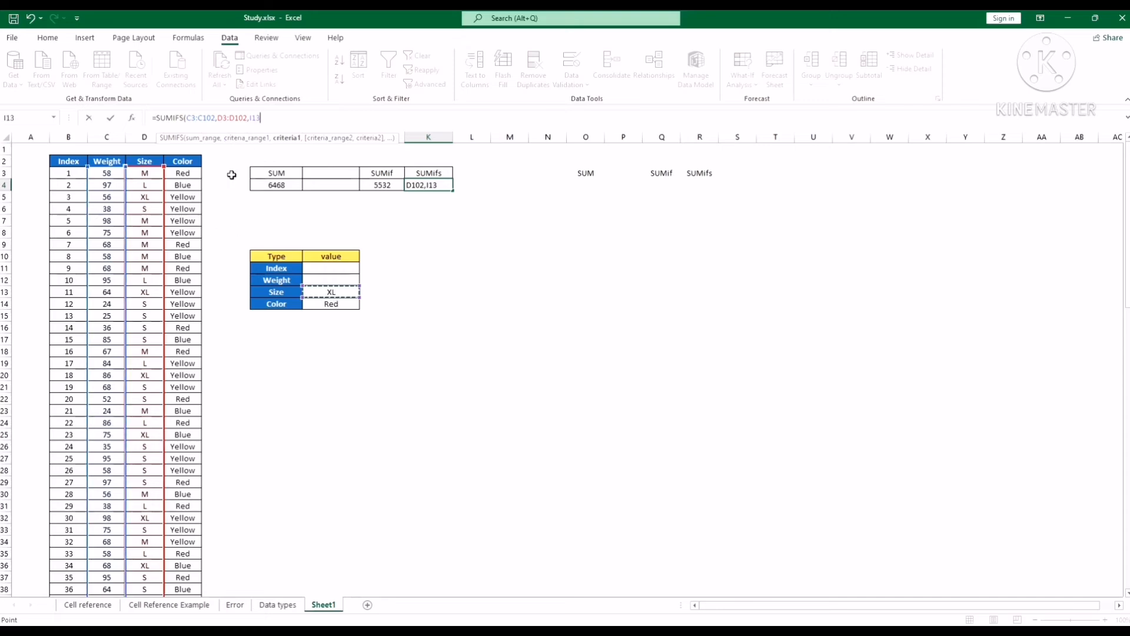
pyautogui.write(',')
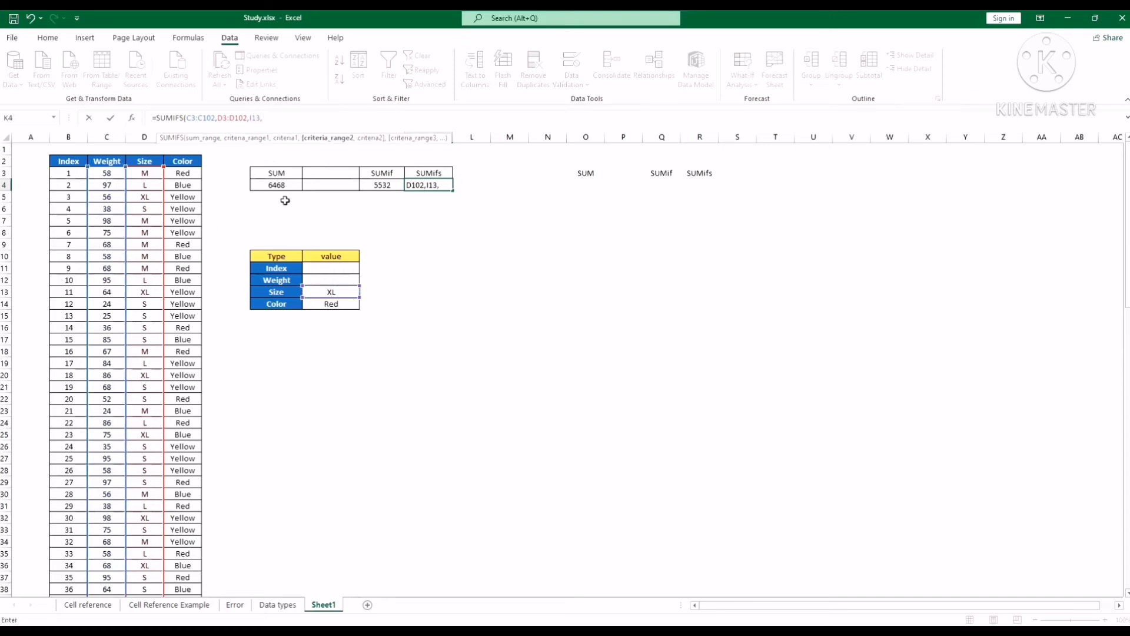
pyautogui.click(186, 174)
pyautogui.hotkey('ctrl', 'shift', 'Down')
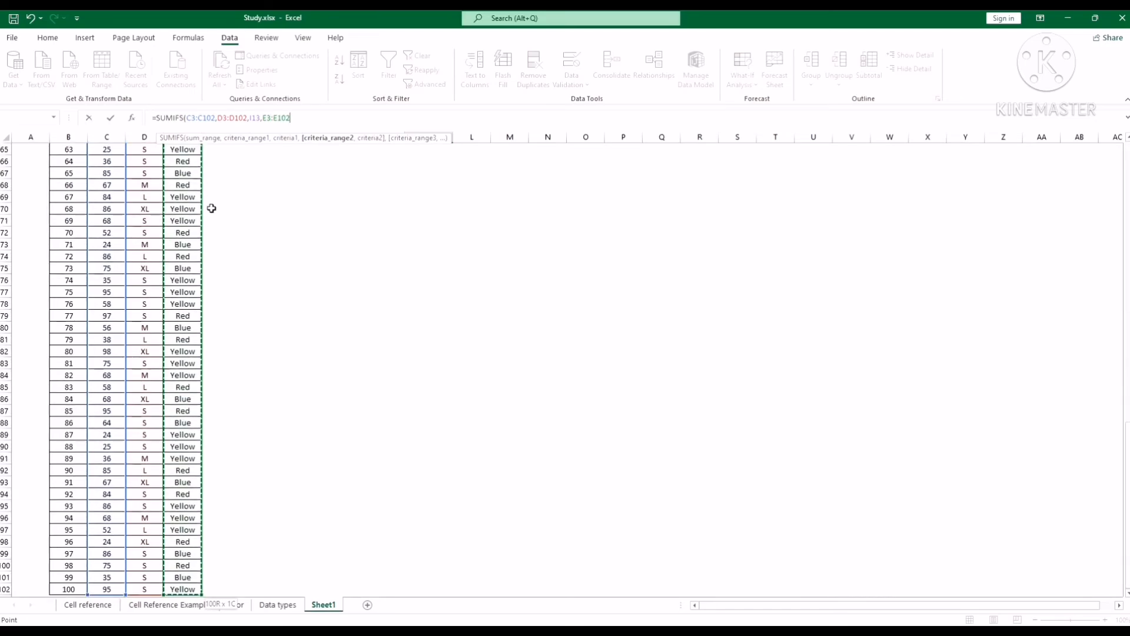
pyautogui.scroll(20, 206, 388)
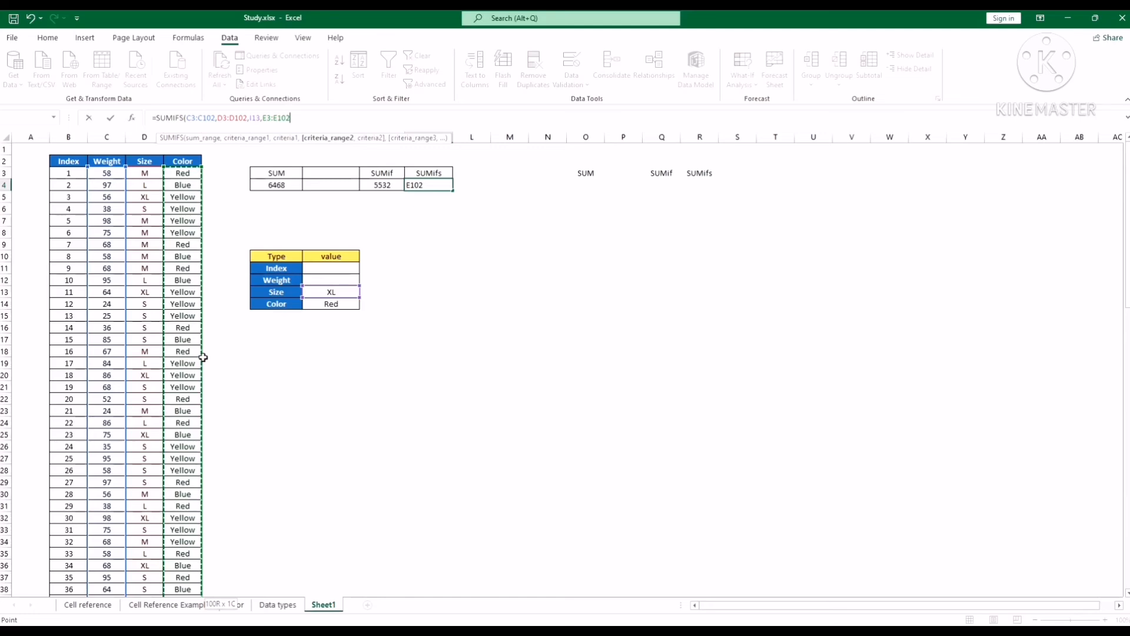
pyautogui.write(',')
pyautogui.click(333, 304)
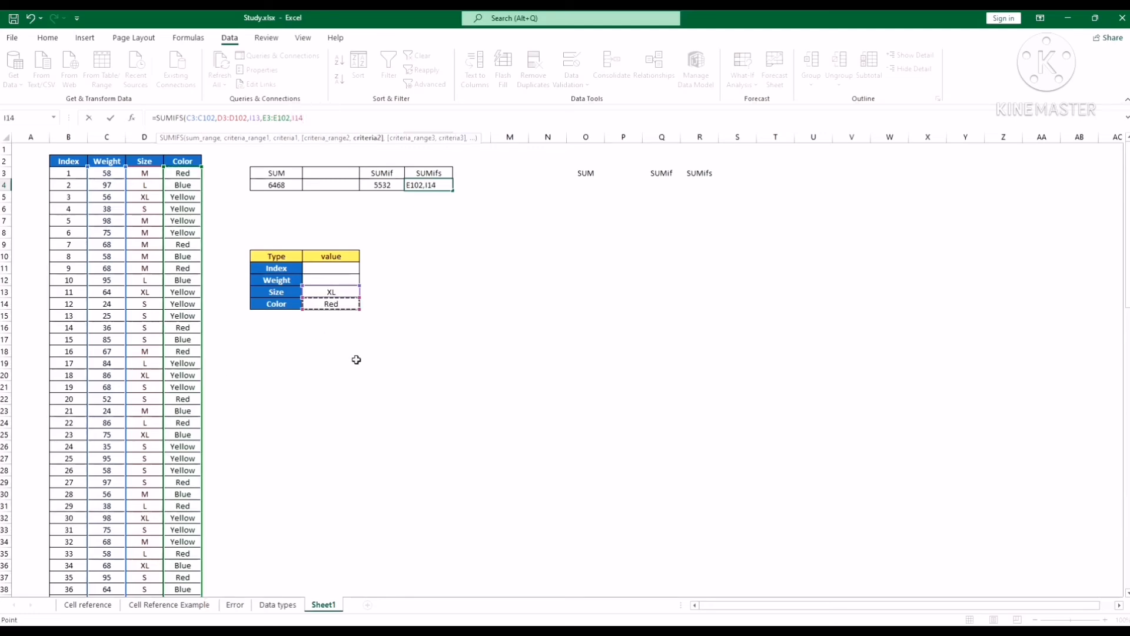
pyautogui.write(')')
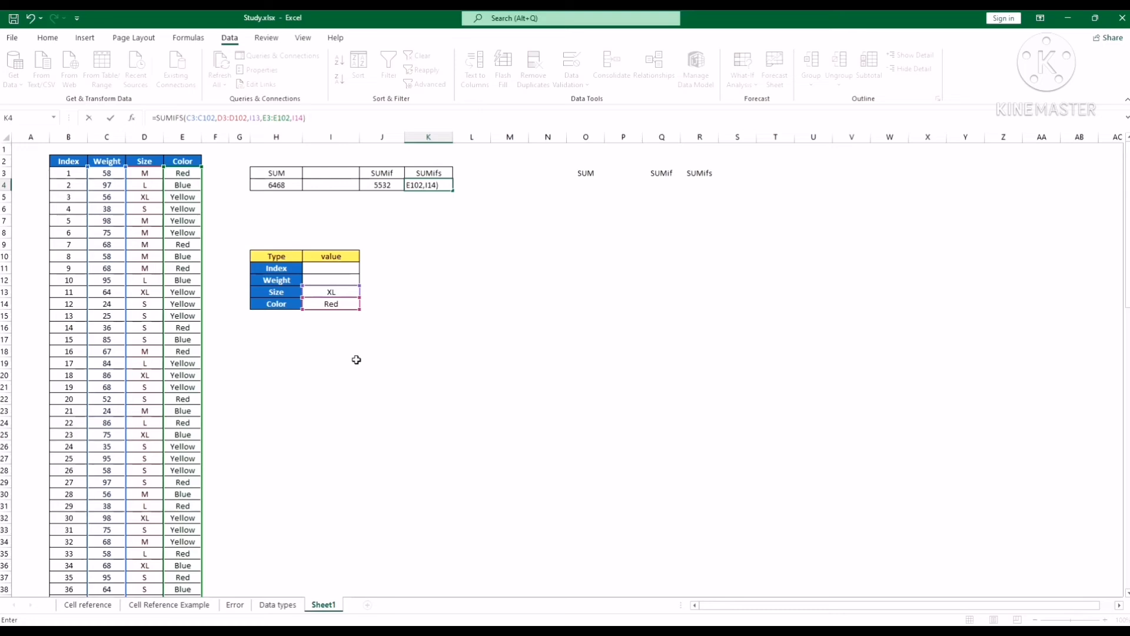
pyautogui.press('Return')
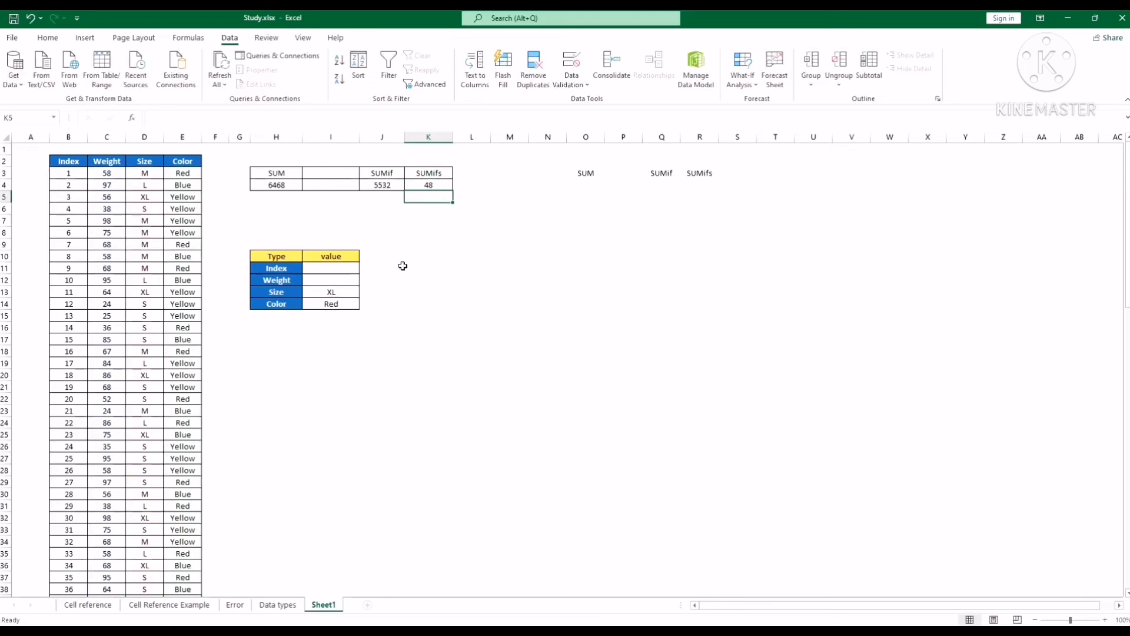
# Step: Turn on filtering for the Index, Weight, Size and Color table and show only the rows with Size XL
pyautogui.click(349, 293)
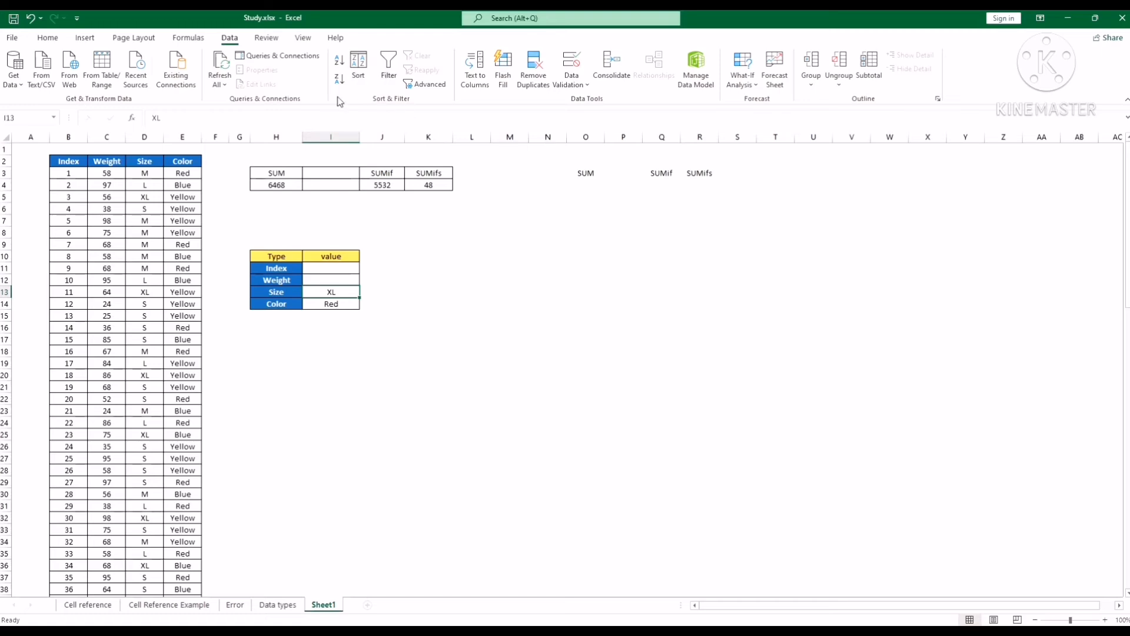
pyautogui.click(83, 161)
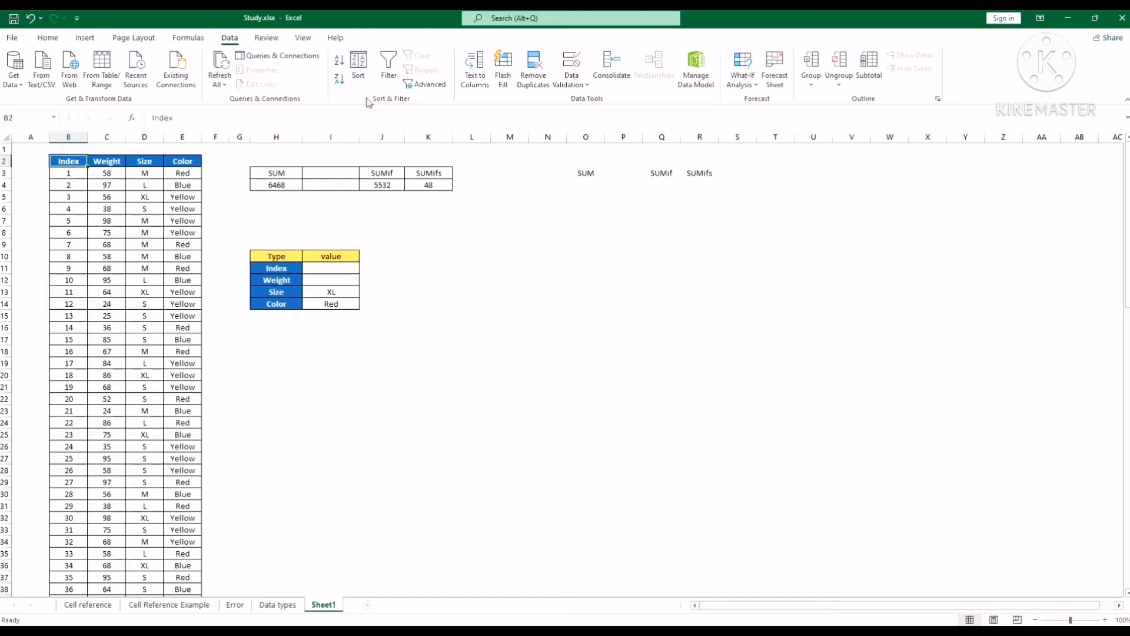
pyautogui.click(389, 68)
pyautogui.click(159, 162)
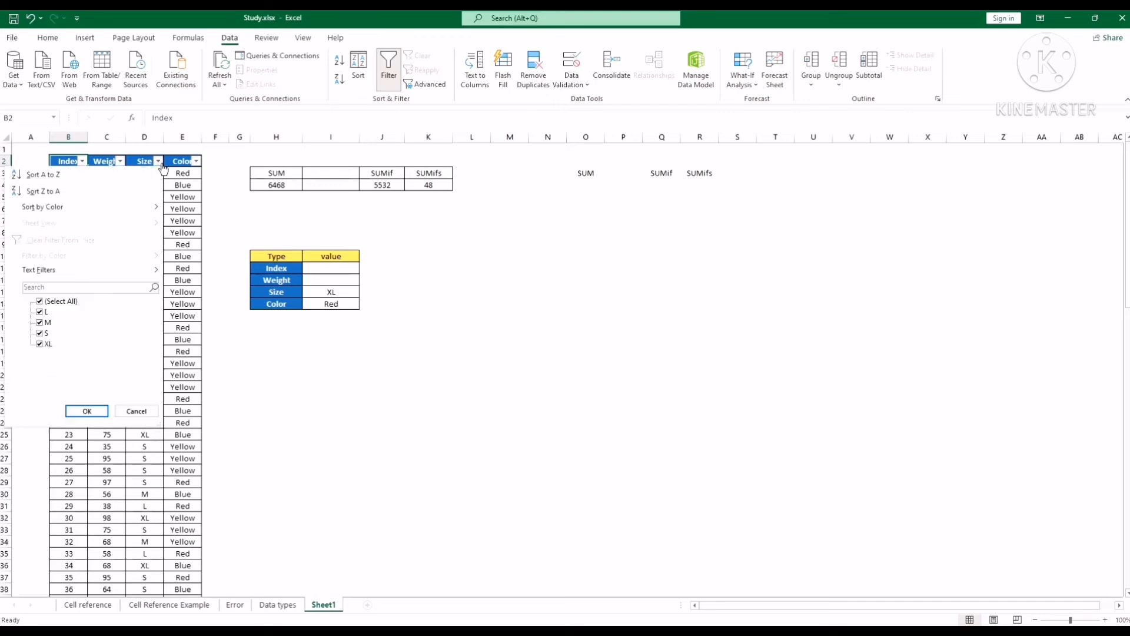
pyautogui.click(40, 333)
pyautogui.click(40, 322)
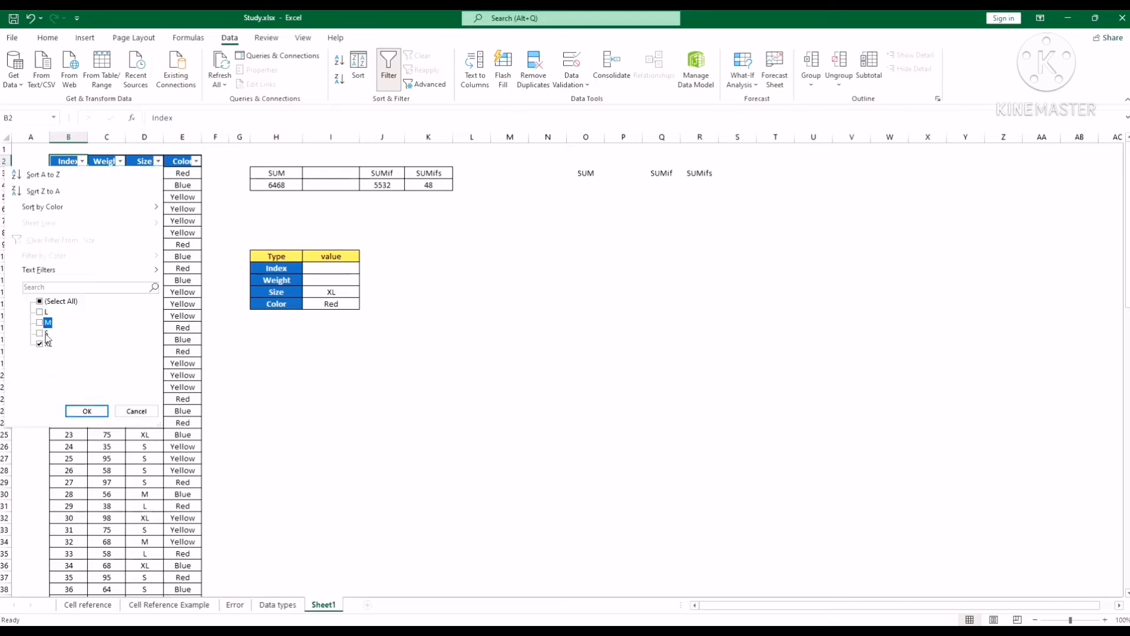
pyautogui.click(87, 411)
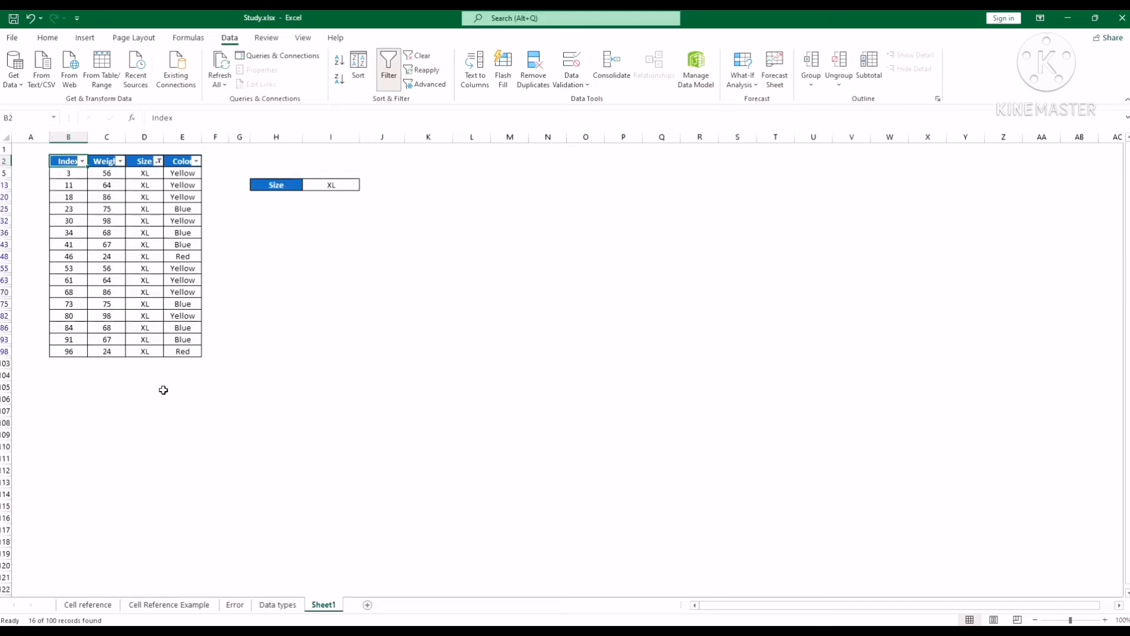
# Step: Filter the XL rows further to show only those with the Color Red
pyautogui.click(196, 161)
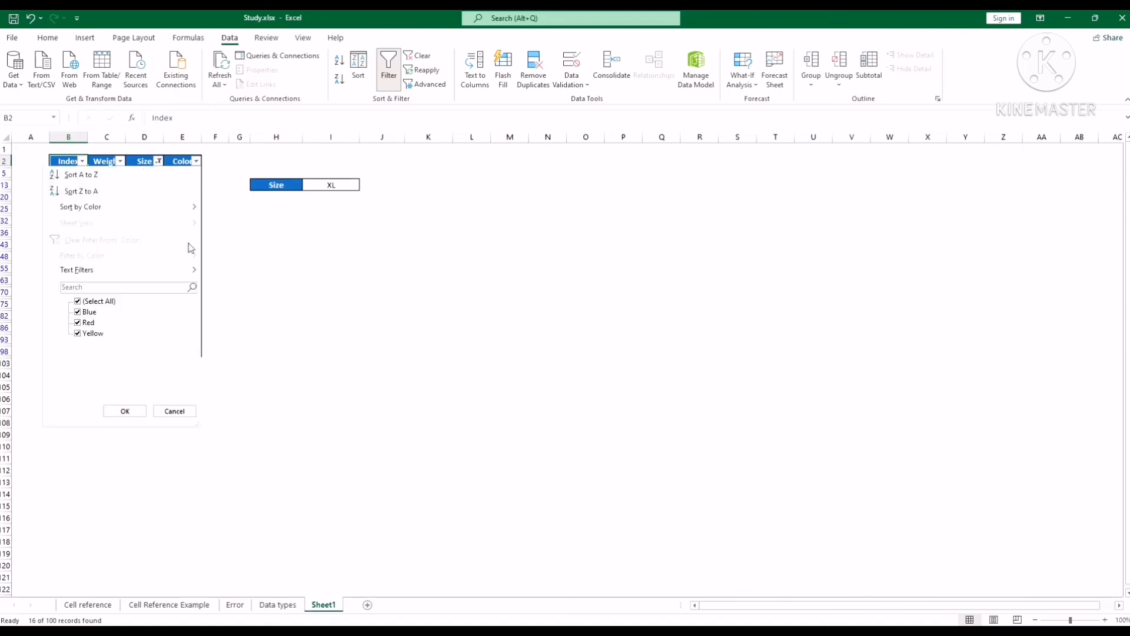
pyautogui.click(80, 313)
pyautogui.click(77, 334)
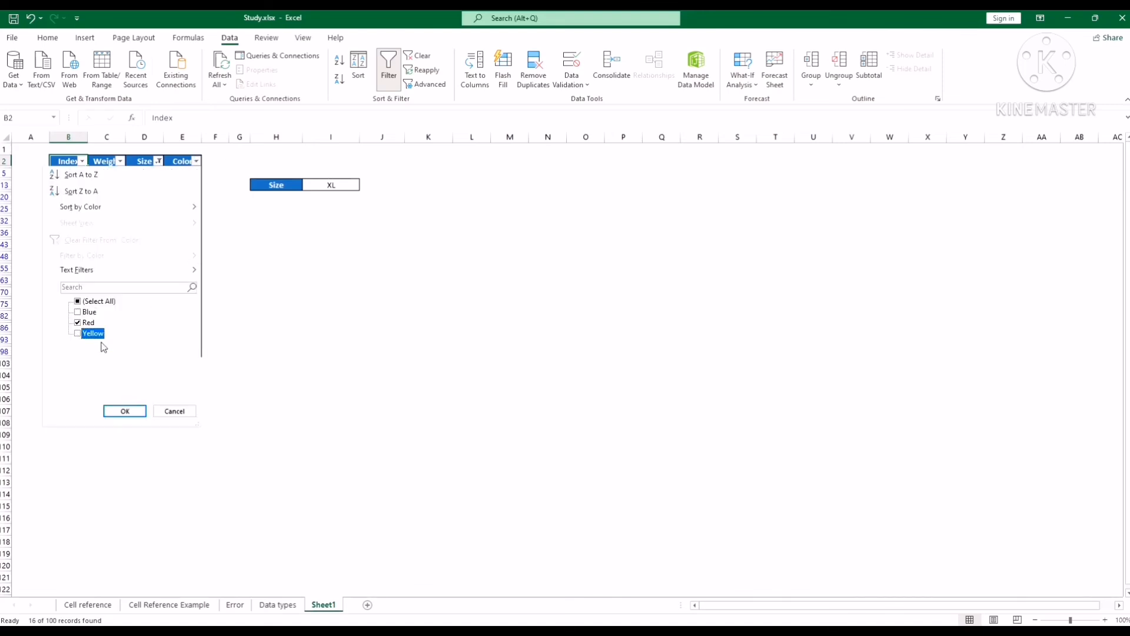
pyautogui.click(114, 411)
# Step: Select the Weight values of the red XL rows to compare their sum with K4, and remove the table's filter
pyautogui.moveTo(120, 175); pyautogui.dragTo(121, 186)
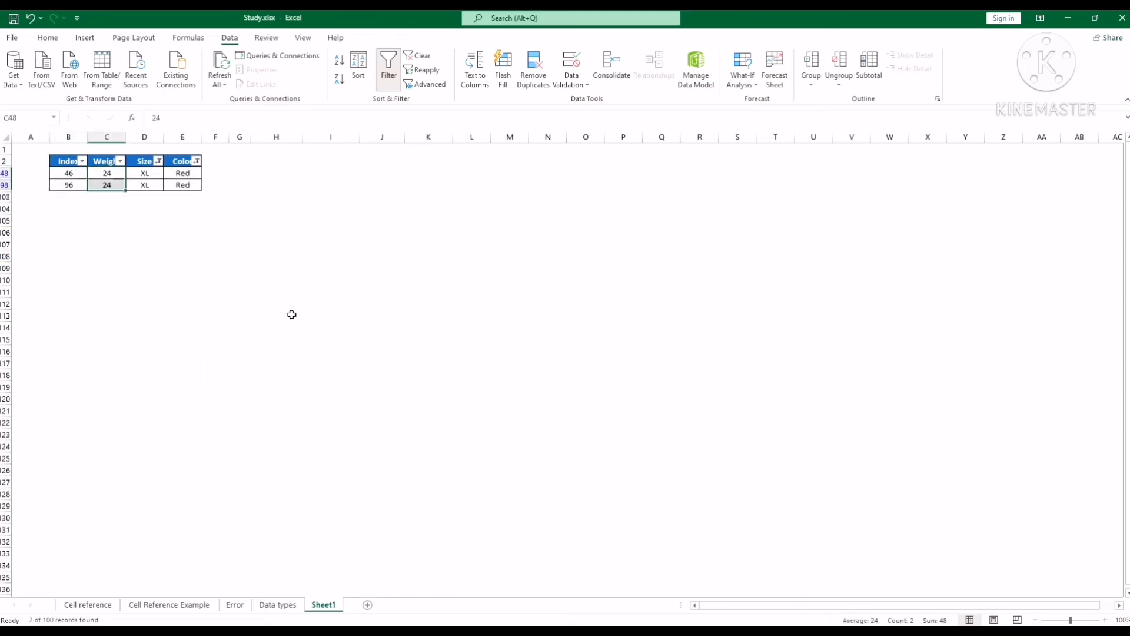
pyautogui.click(388, 68)
pyautogui.click(470, 272)
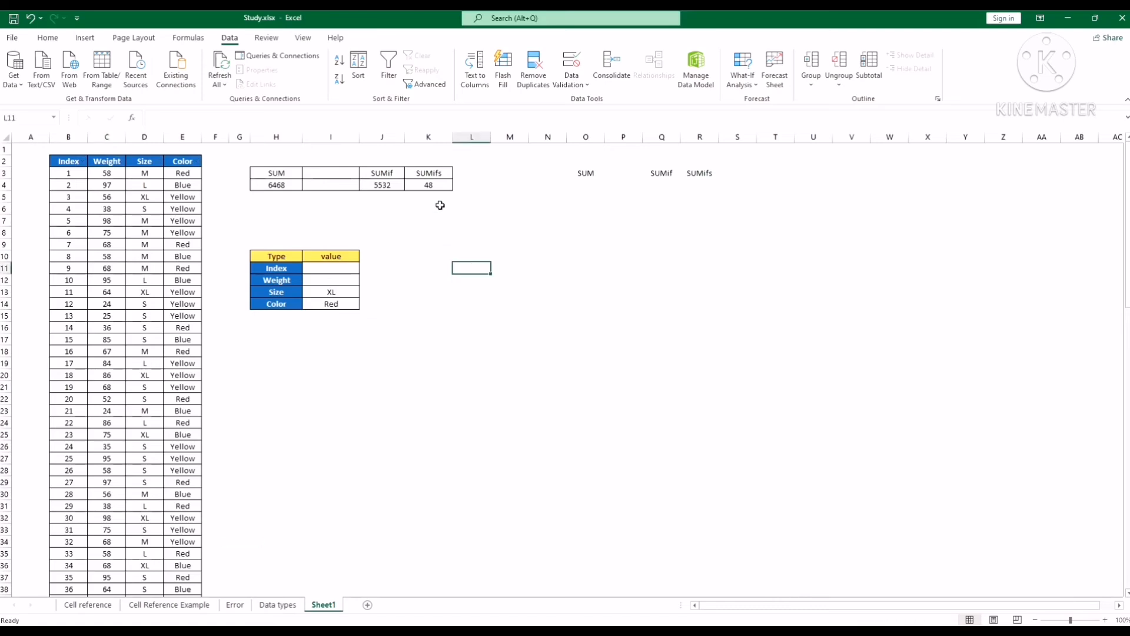
pyautogui.click(435, 183)
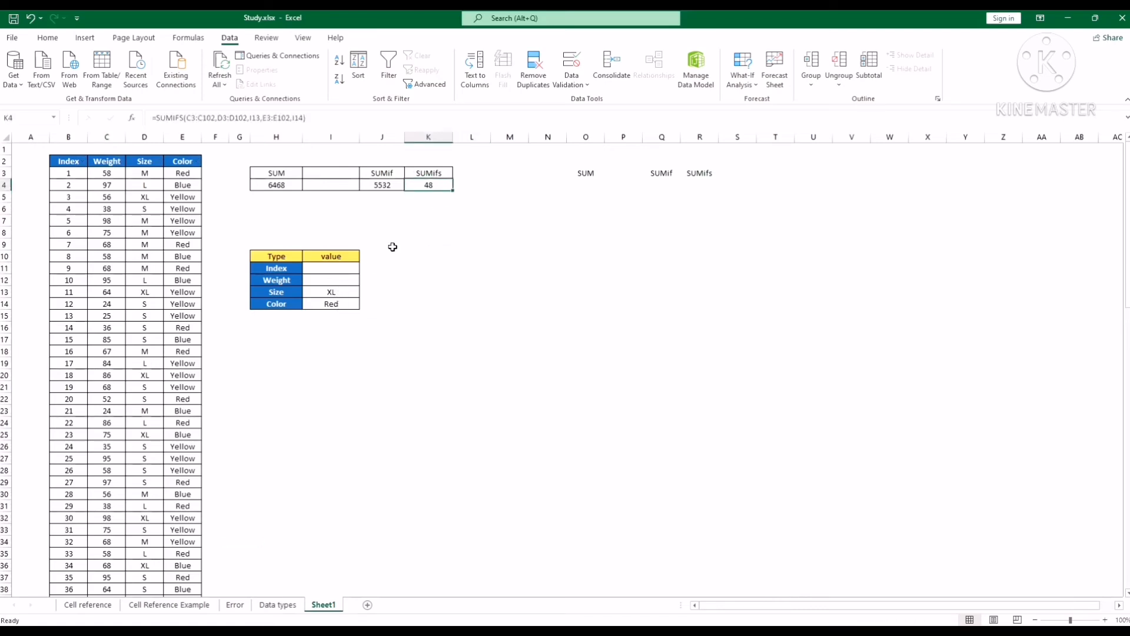
# Step: Change the criteria to Size S in I13 and Color Yellow in I14, copying the color from the table
pyautogui.click(340, 295)
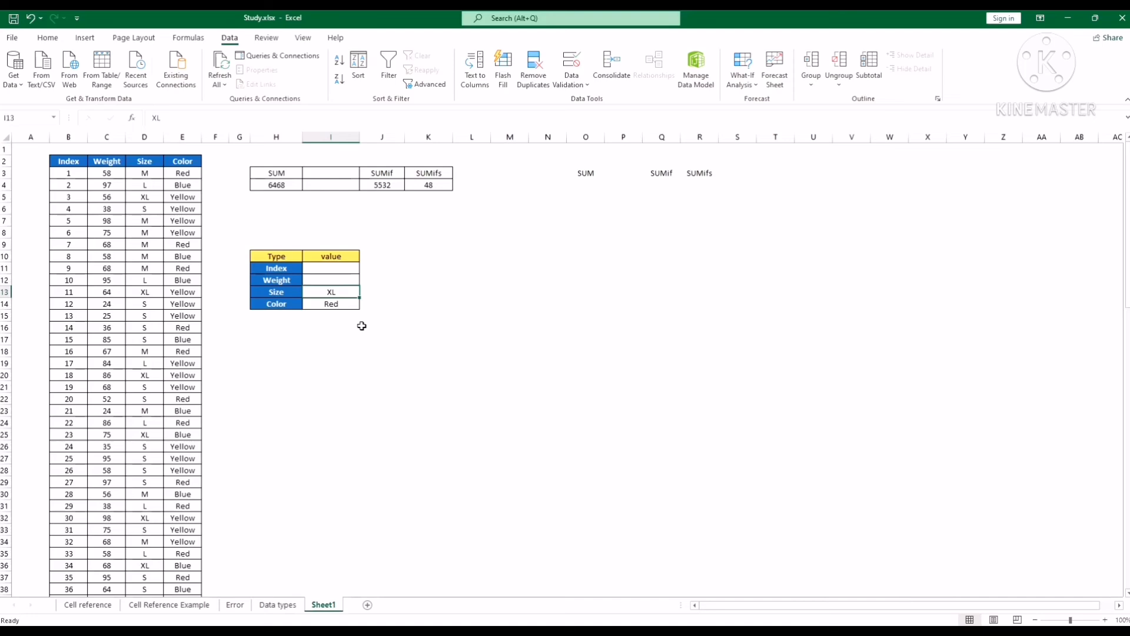
pyautogui.write('S')
pyautogui.press('Return')
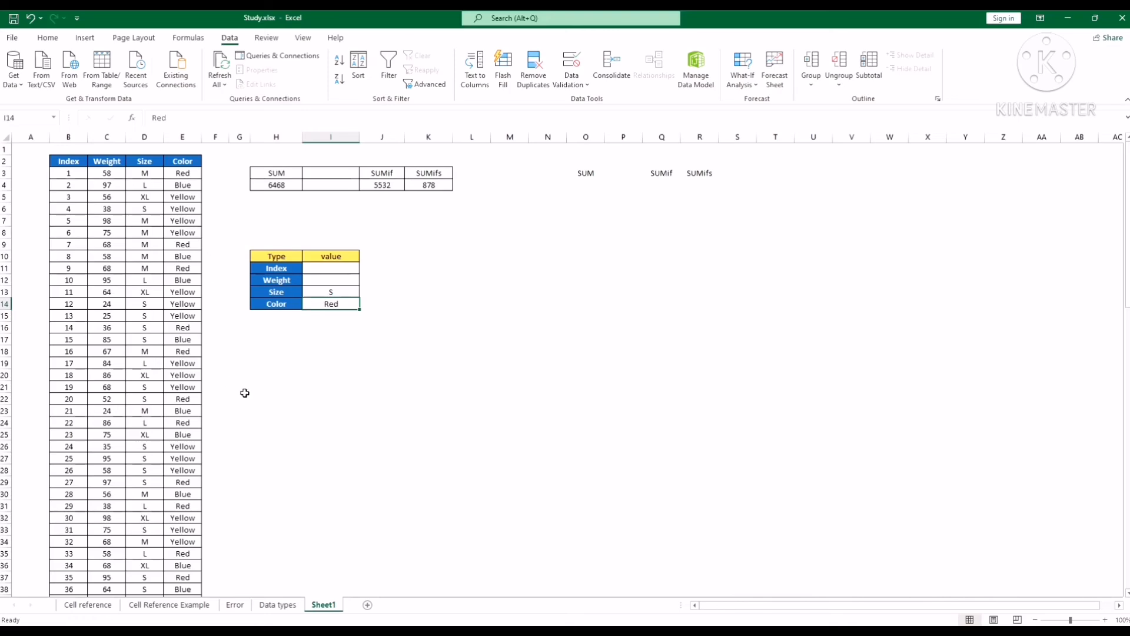
pyautogui.click(188, 234)
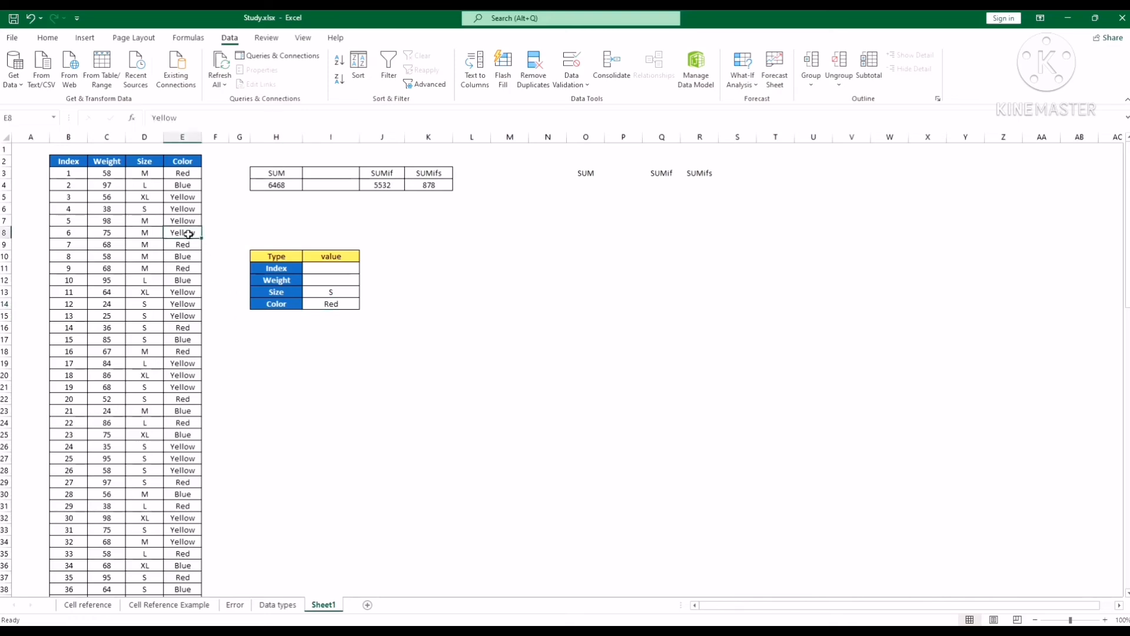
pyautogui.hotkey('ctrl', 'c')
pyautogui.click(345, 302)
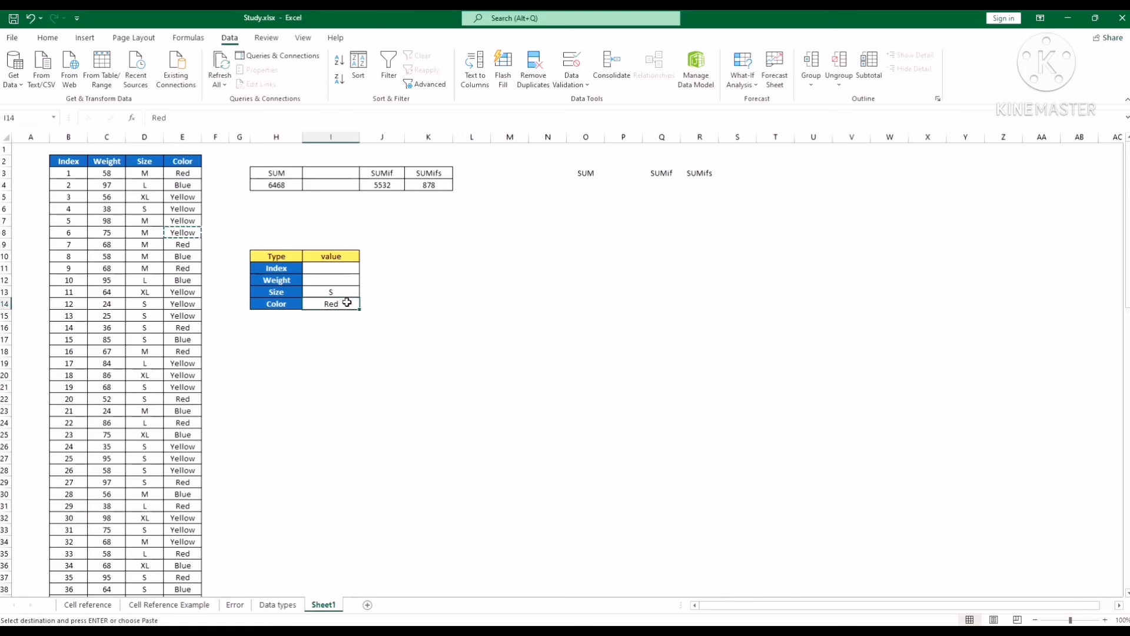
pyautogui.hotkey('ctrl', 'v')
pyautogui.click(455, 292)
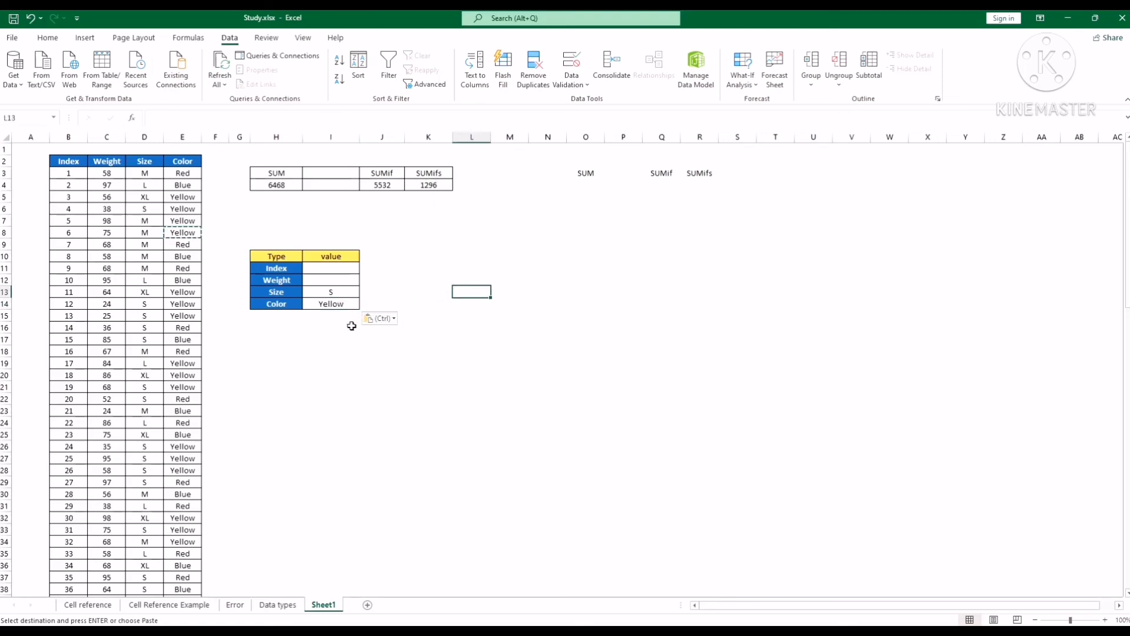
# Step: Turn the table's filter back on and show only the rows with Size S
pyautogui.click(107, 162)
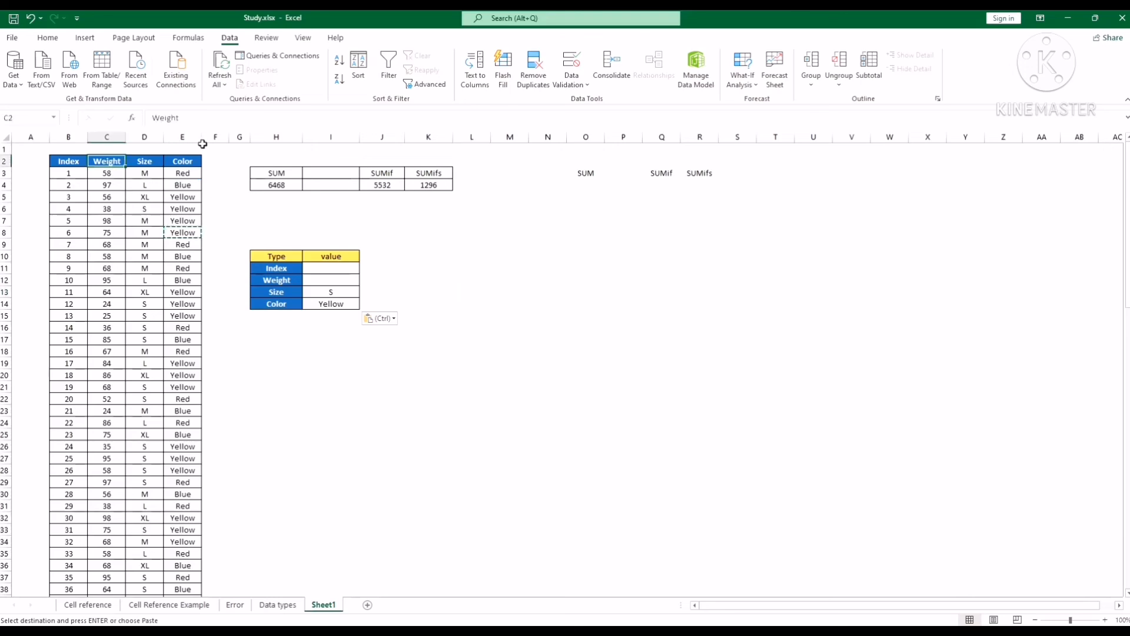
pyautogui.click(389, 68)
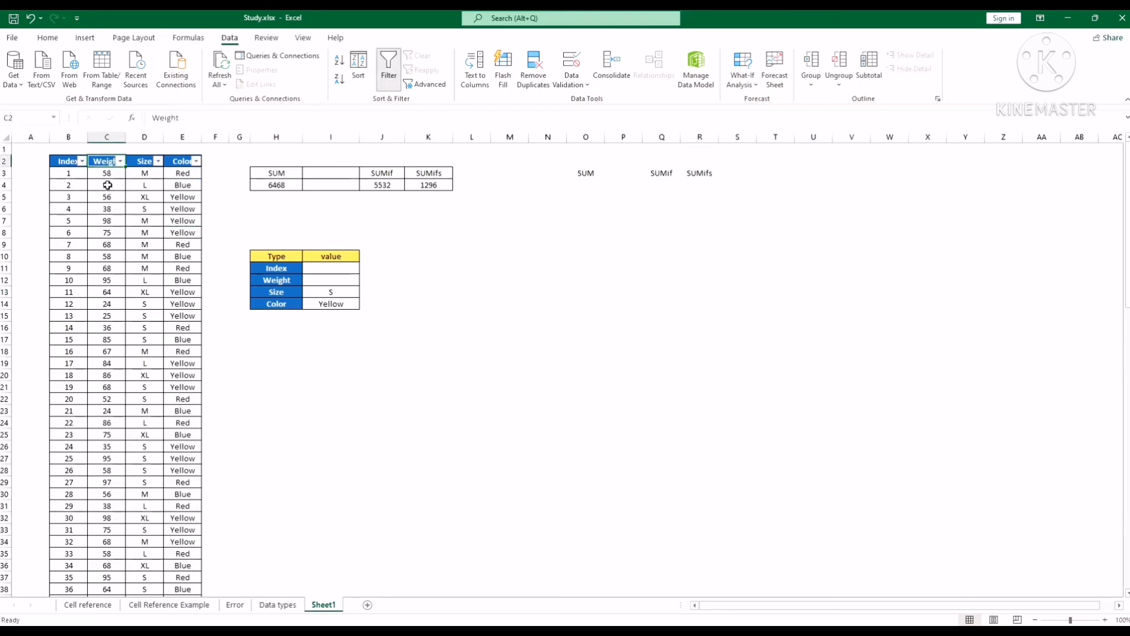
pyautogui.click(158, 161)
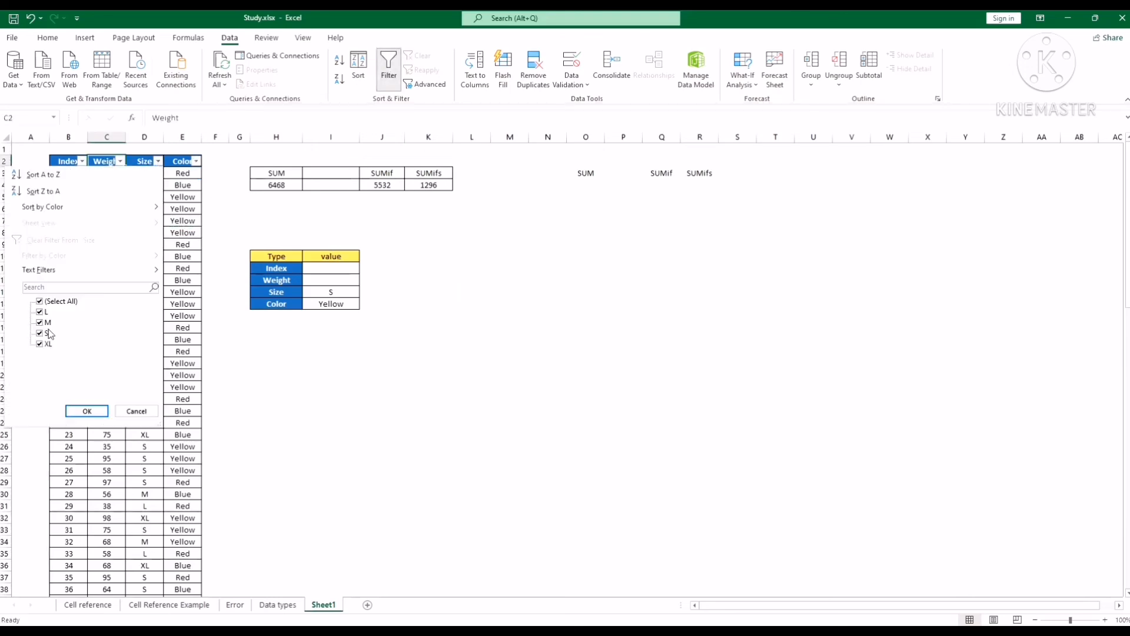
pyautogui.click(40, 344)
pyautogui.click(39, 311)
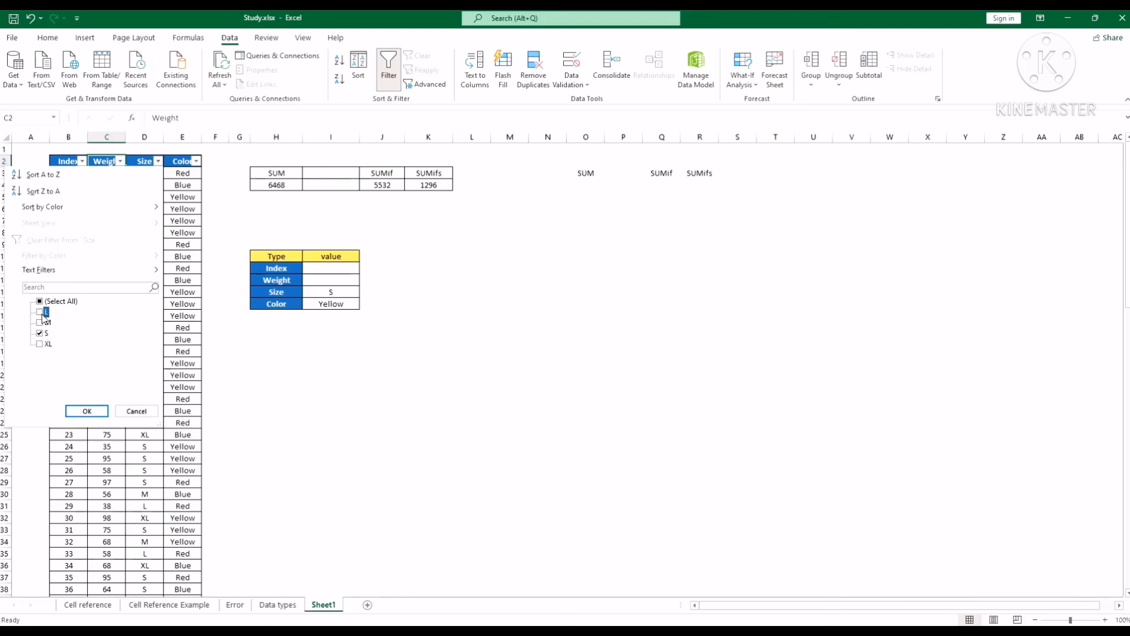
pyautogui.click(87, 411)
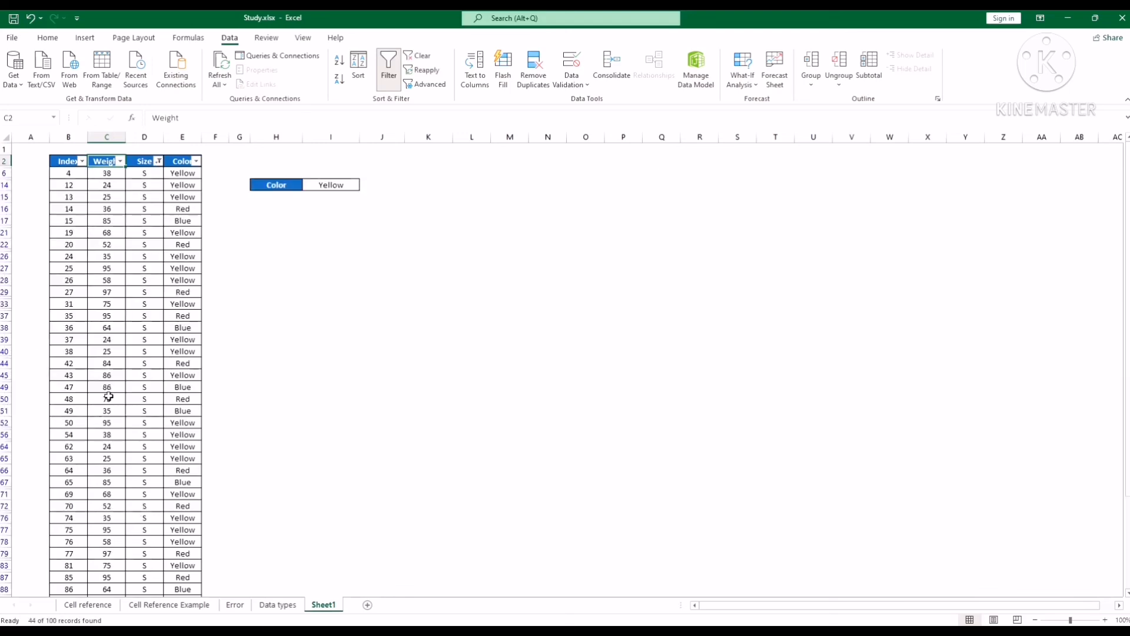
# Step: Filter the Size S rows further to show only those with the Color Yellow
pyautogui.click(196, 162)
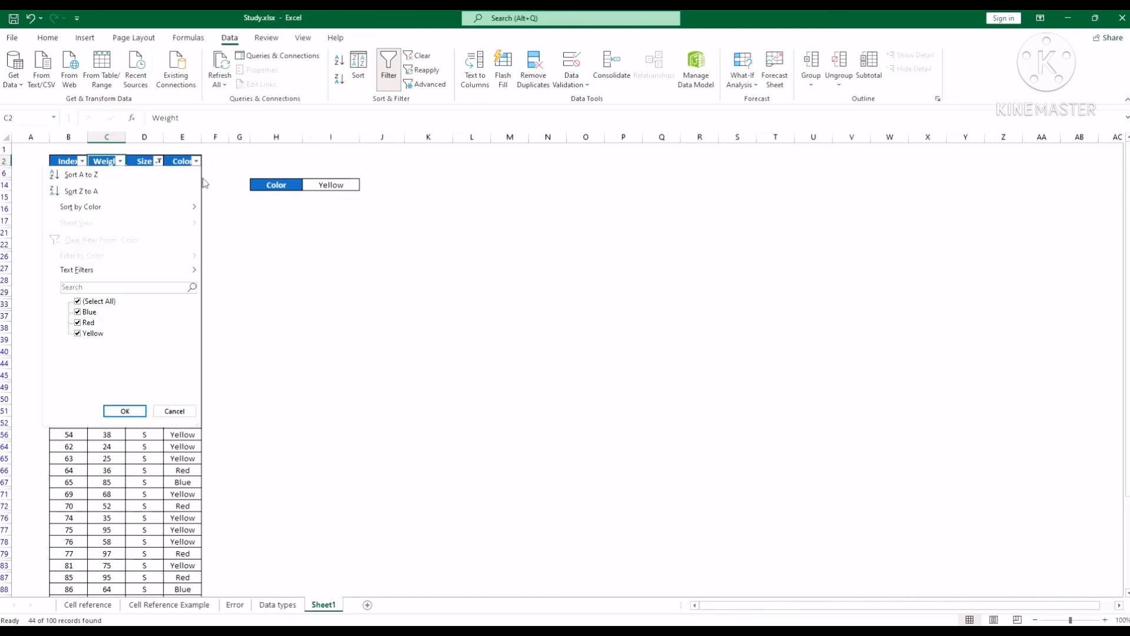
pyautogui.click(78, 322)
pyautogui.click(88, 312)
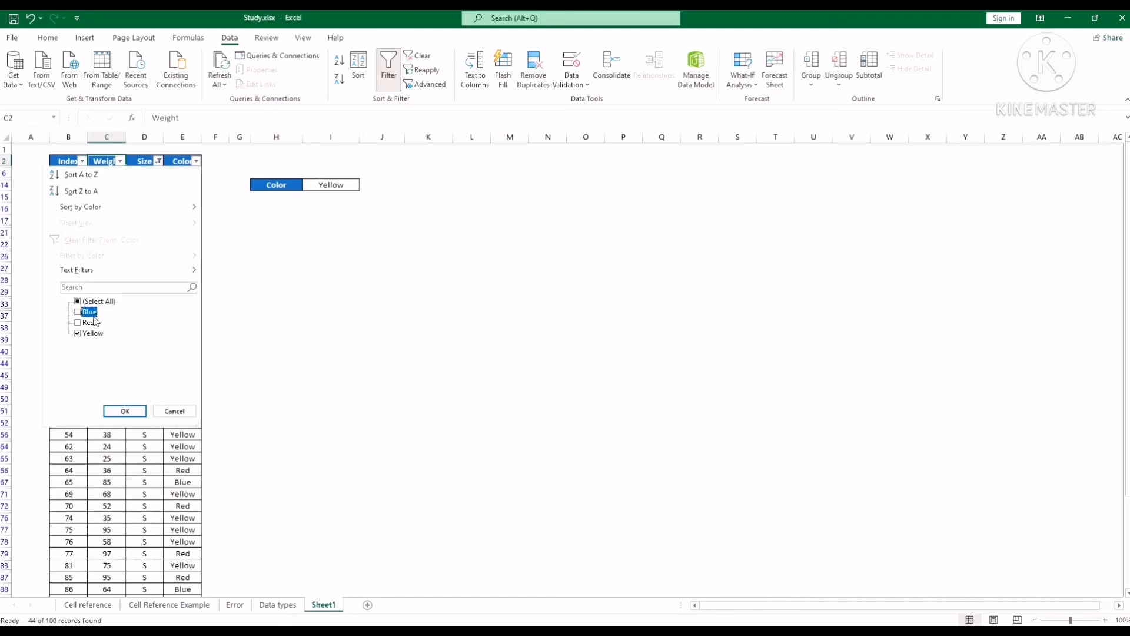
pyautogui.click(135, 414)
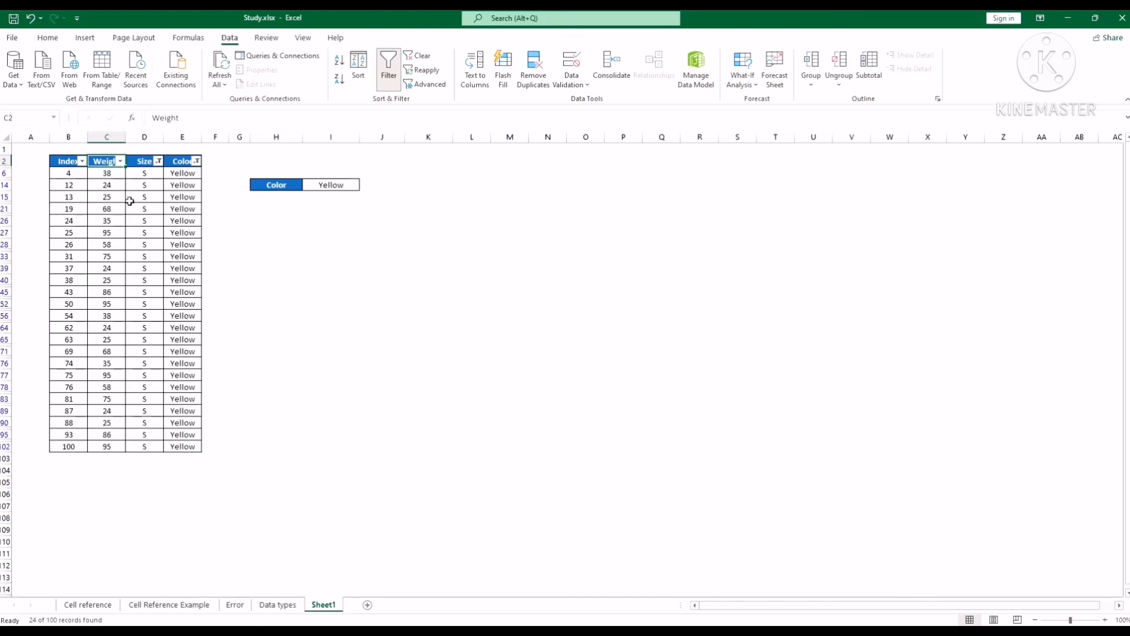
# Step: Select the Weight values of the yellow S rows, remove the filter, and compare their sum with the SUMIFS result in K4
pyautogui.moveTo(116, 176); pyautogui.dragTo(113, 450)
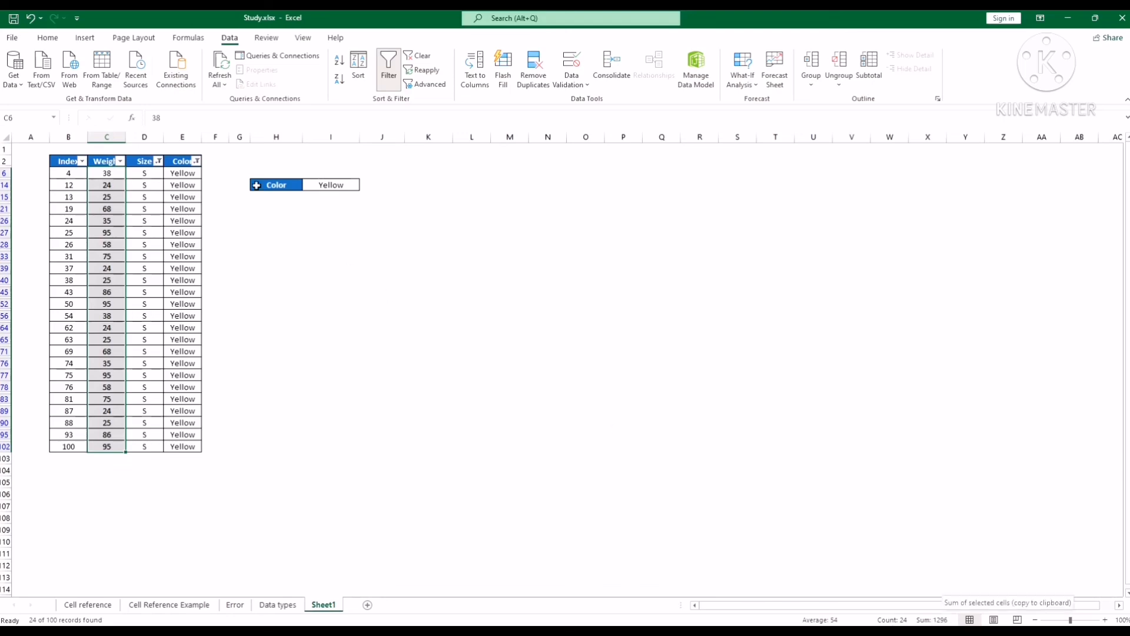
pyautogui.click(389, 71)
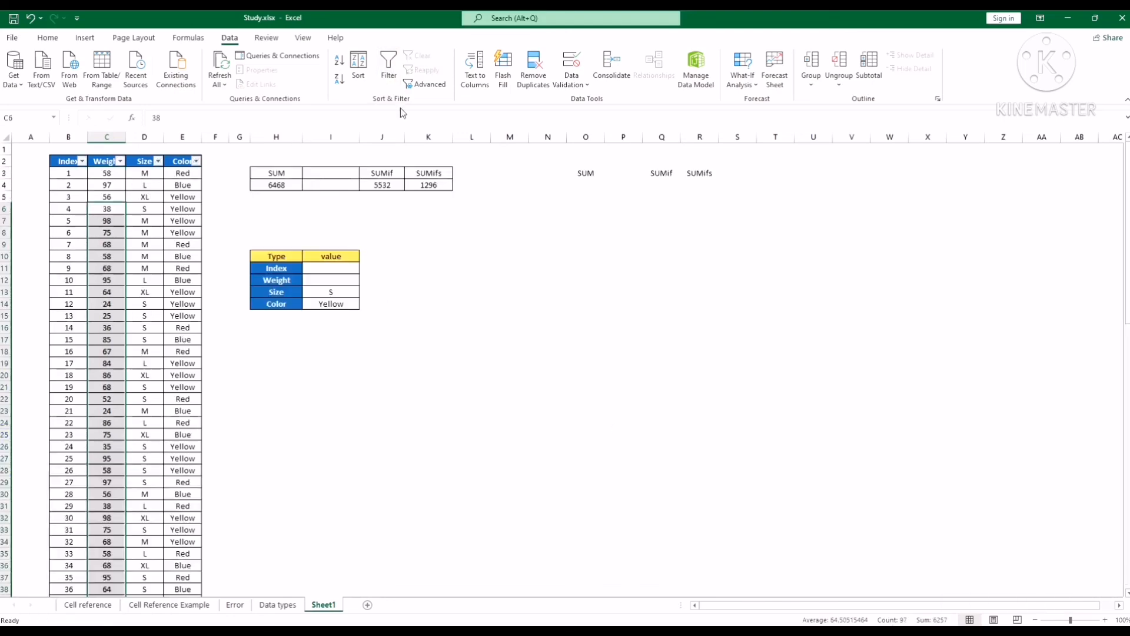
pyautogui.click(429, 185)
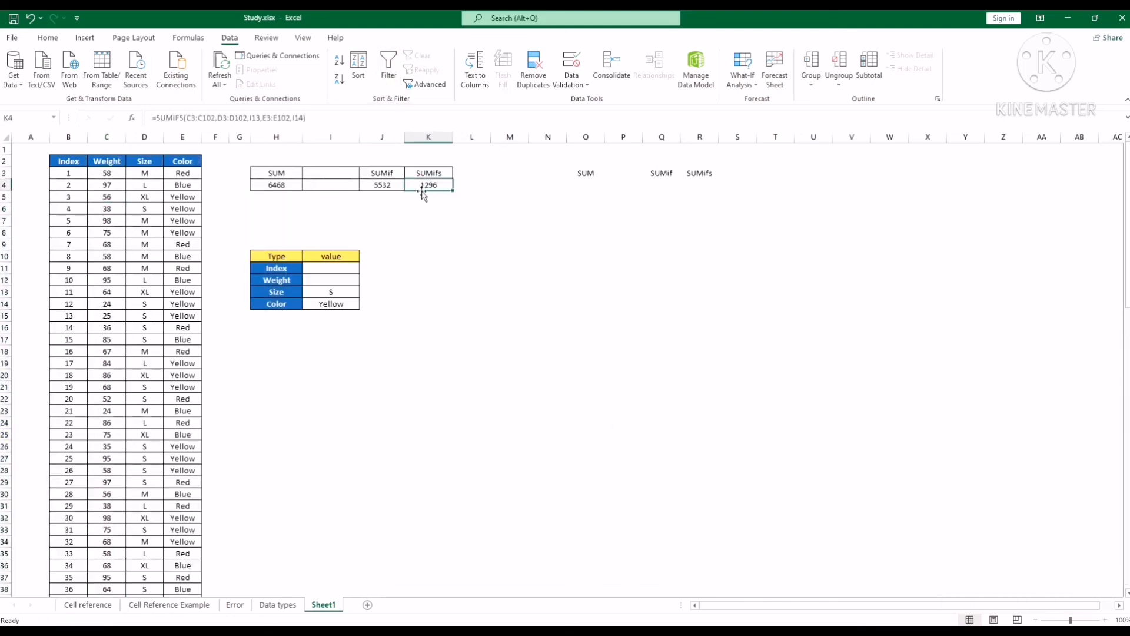
# Step: Delete the leftover SUM, SUMif and SUMifs headings in O3:R3
pyautogui.click(532, 327)
pyautogui.moveTo(582, 172); pyautogui.dragTo(707, 172)
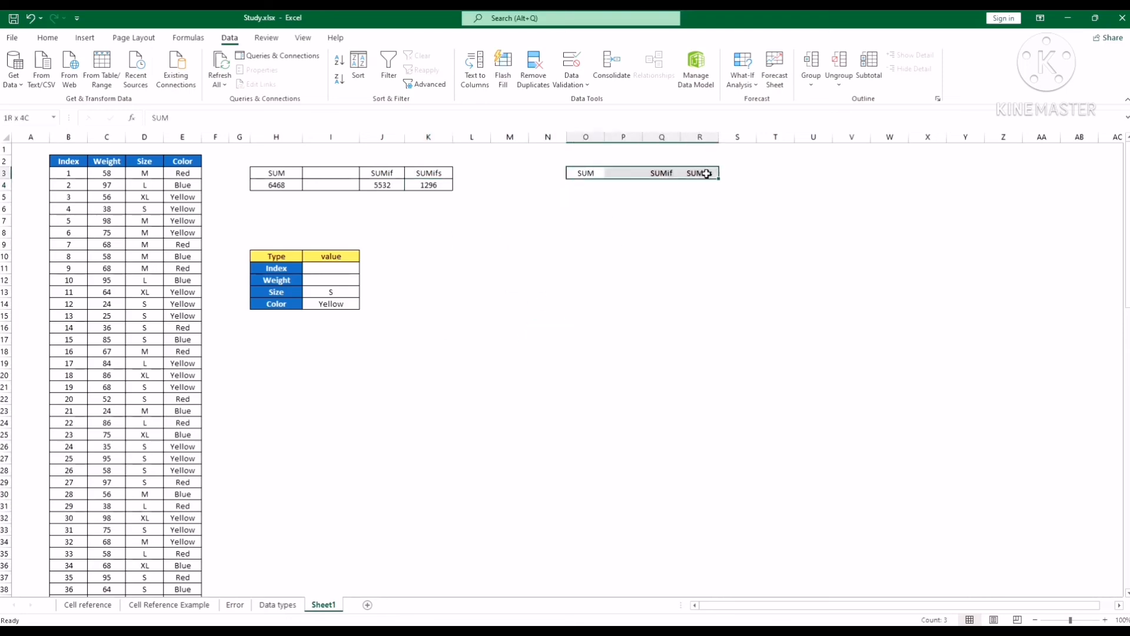
pyautogui.press('Delete')
pyautogui.click(507, 395)
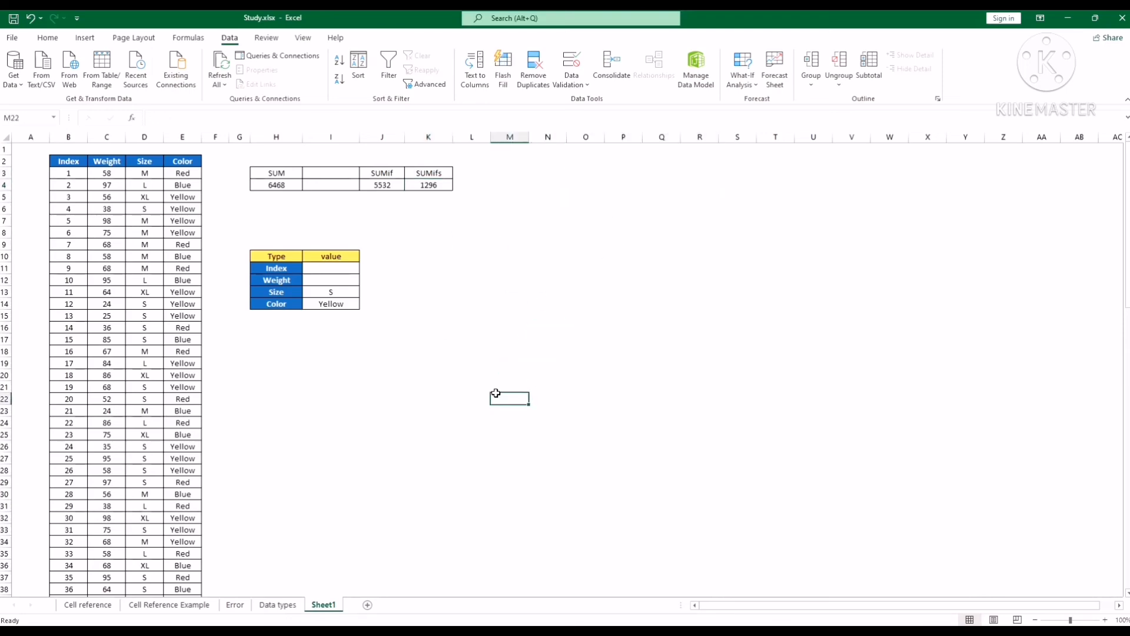